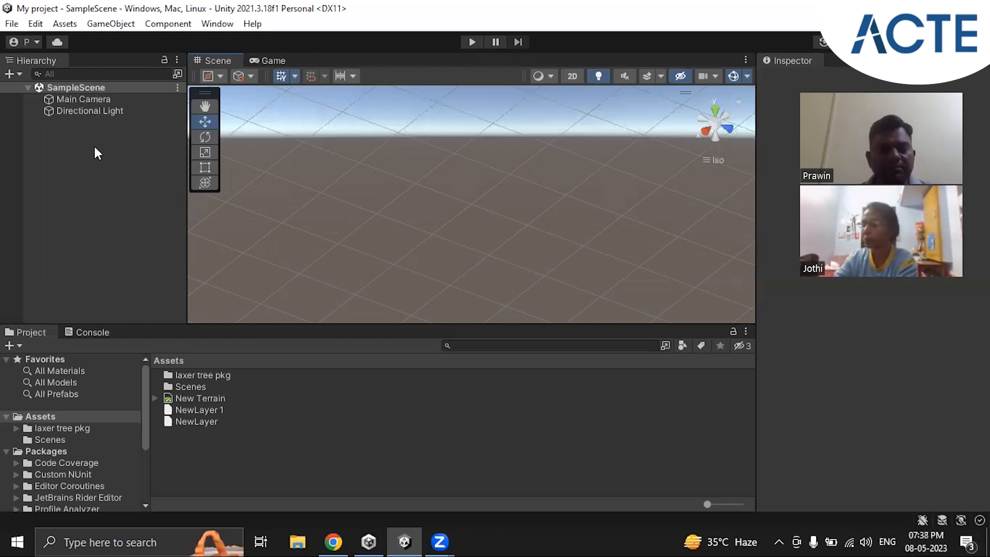
Step: Add a new Terrain 3D object to SampleScene
{"action": "right_click", "coordinate": [90, 148]}
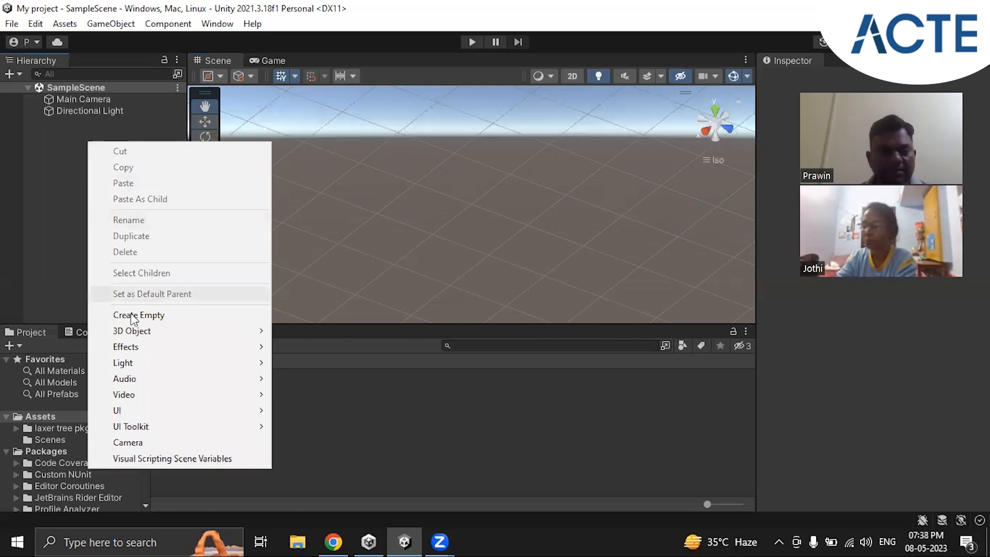
{"action": "mouse_move", "coordinate": [136, 330]}
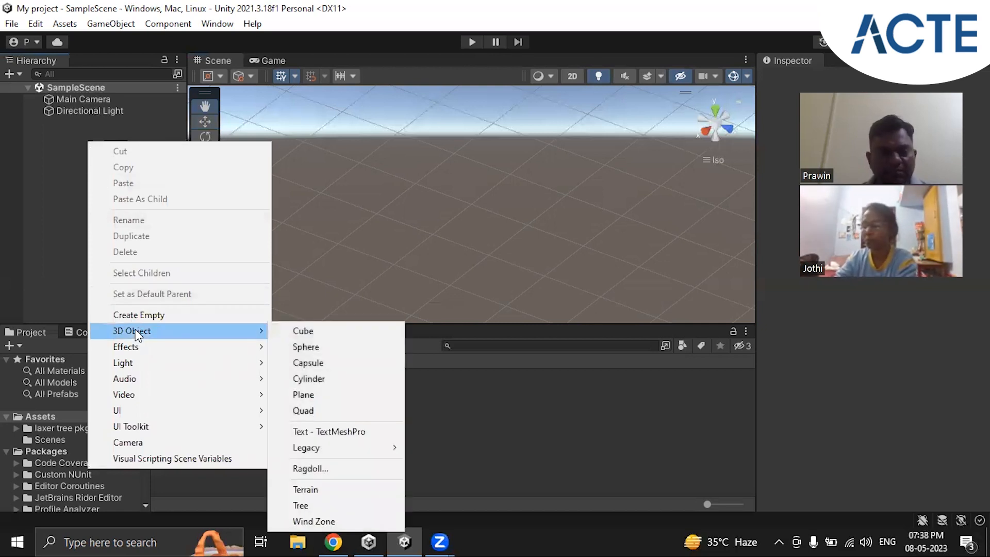
{"action": "left_click", "coordinate": [329, 493]}
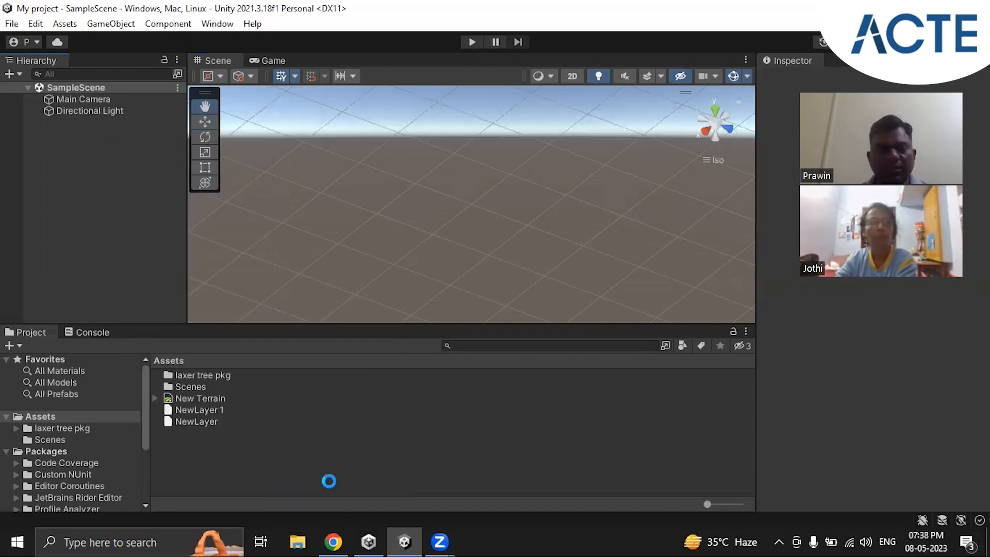
{"action": "scroll", "coordinate": [527, 254], "scroll_direction": "down", "scroll_amount": 4}
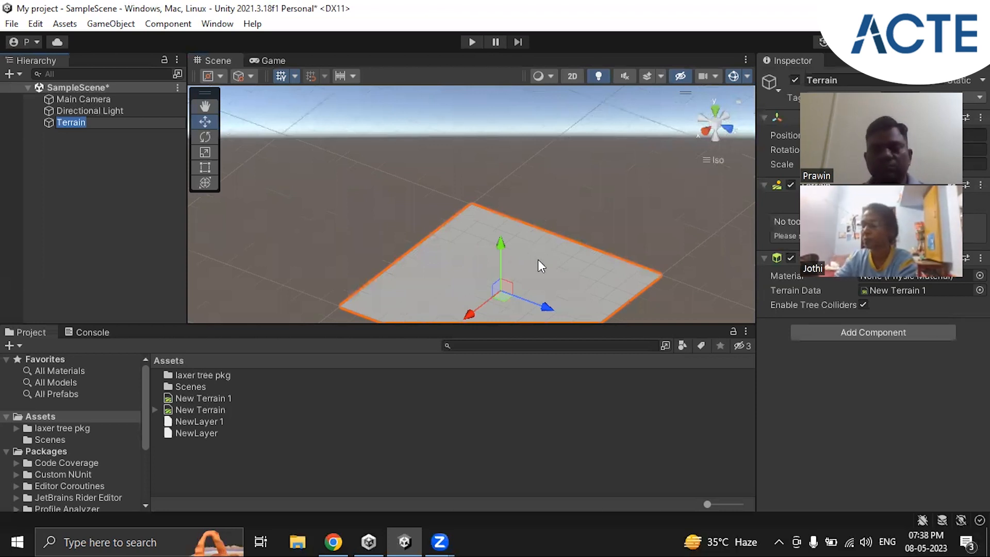
{"action": "middle_click_drag", "start_coordinate": [552, 236], "coordinate": [537, 168]}
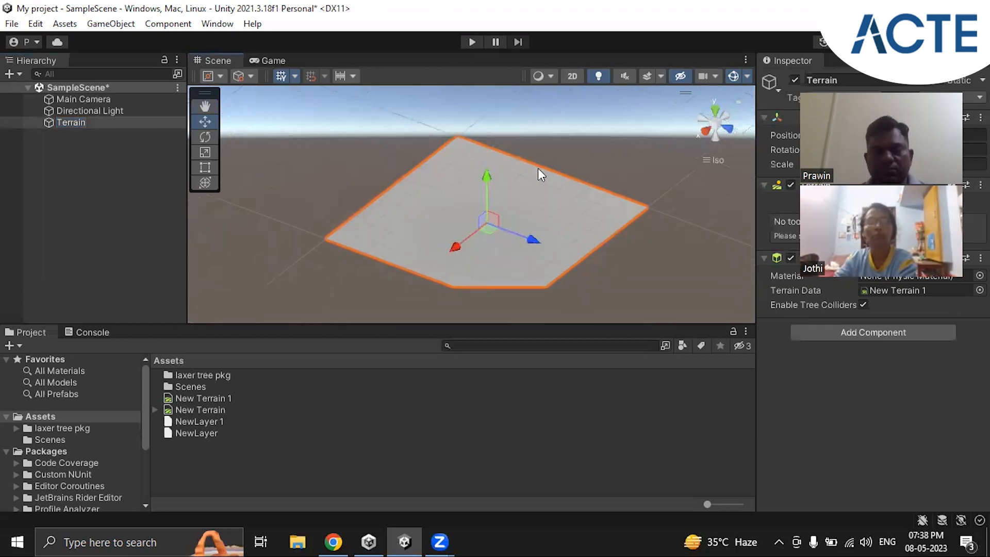
{"action": "scroll", "coordinate": [537, 168], "scroll_direction": "down", "scroll_amount": 3}
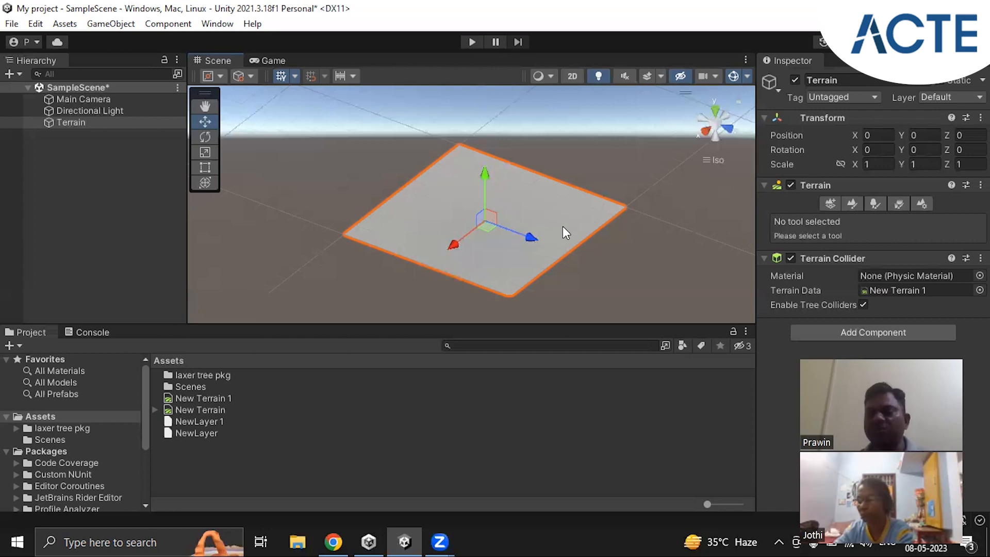
Step: Set the terrain's mesh resolution to a Terrain Width of 500 and a Terrain Length of 500
{"action": "left_click", "coordinate": [75, 111]}
{"action": "left_click", "coordinate": [73, 123]}
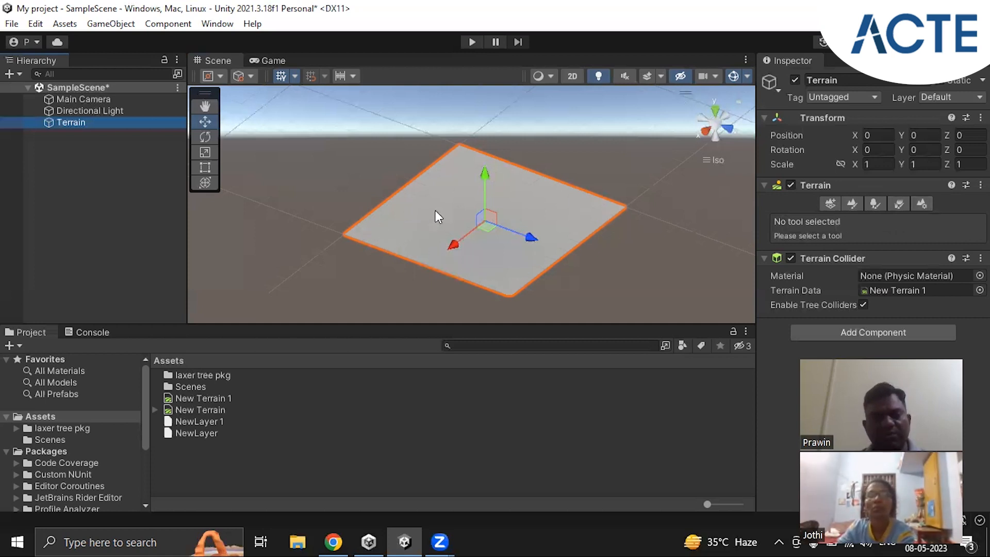
{"action": "left_click", "coordinate": [927, 206]}
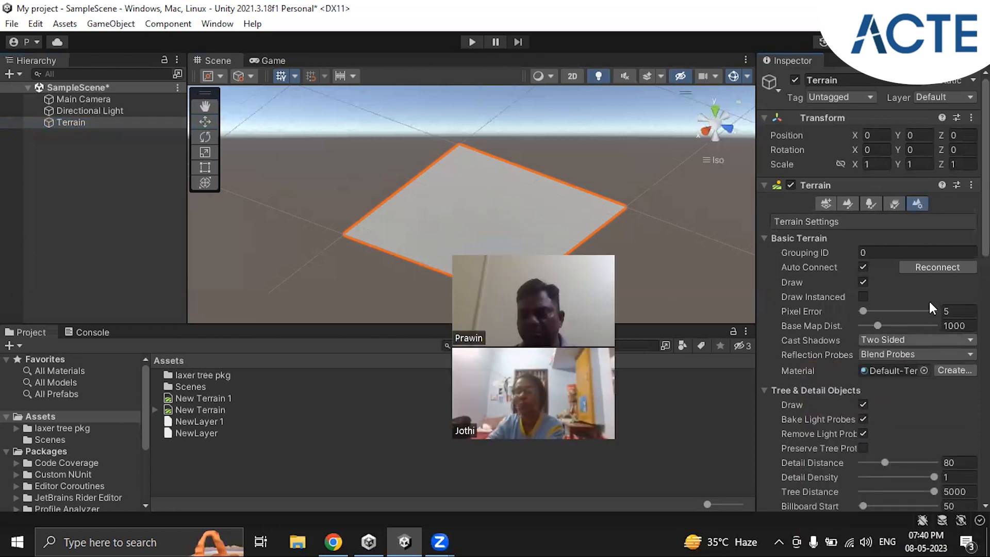
{"action": "scroll", "coordinate": [930, 301], "scroll_direction": "down", "scroll_amount": 10}
{"action": "scroll", "coordinate": [929, 302], "scroll_direction": "up", "scroll_amount": 3}
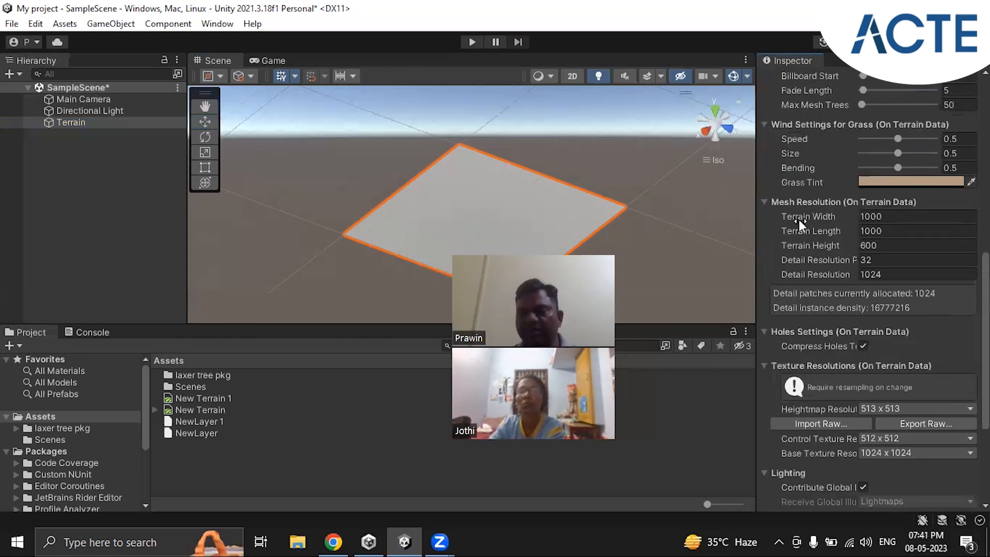
{"action": "scroll", "coordinate": [818, 236], "scroll_direction": "up", "scroll_amount": 2}
{"action": "scroll", "coordinate": [817, 233], "scroll_direction": "up", "scroll_amount": 5}
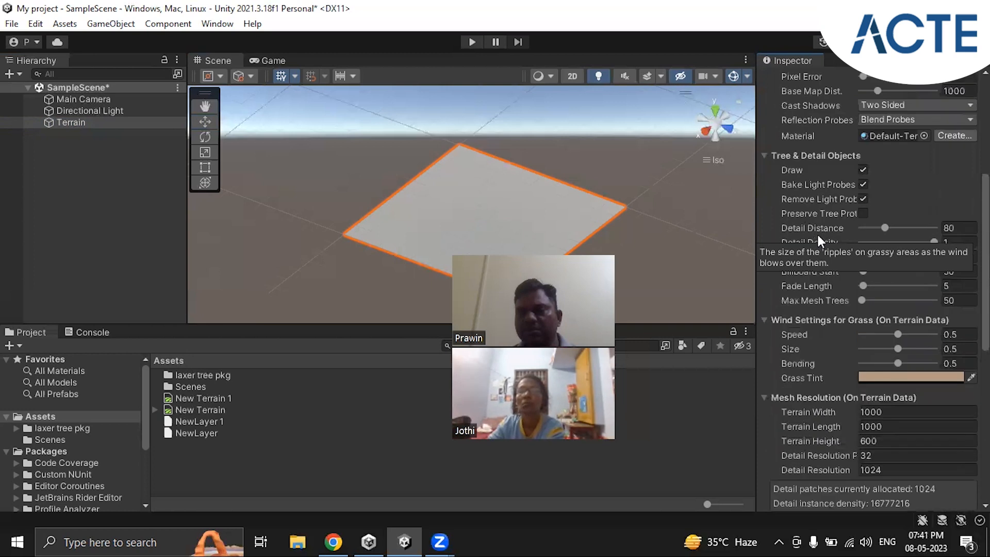
{"action": "scroll", "coordinate": [815, 237], "scroll_direction": "down", "scroll_amount": 5}
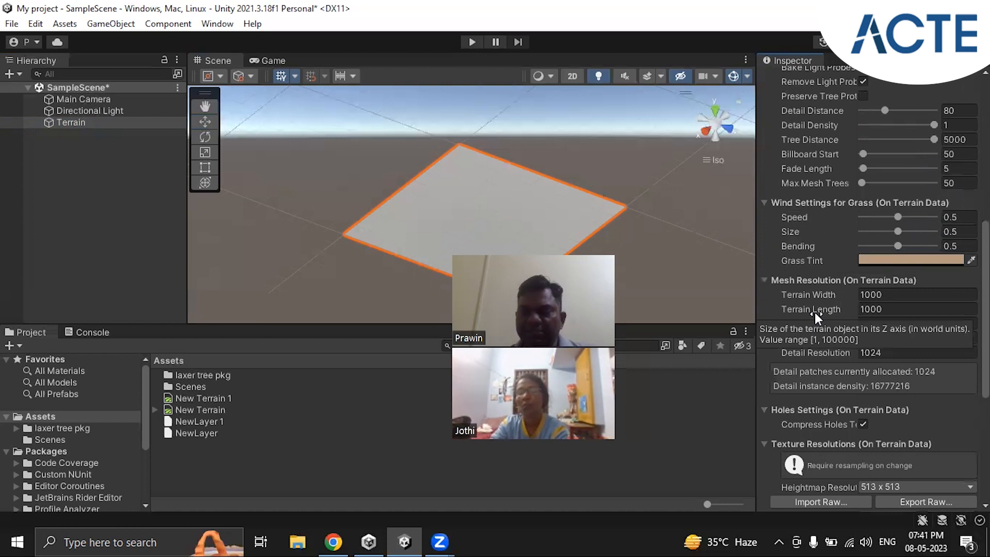
{"action": "type", "text": "500"}
{"action": "left_click", "coordinate": [875, 308]}
{"action": "type", "text": "500"}
{"action": "key", "text": "Return"}
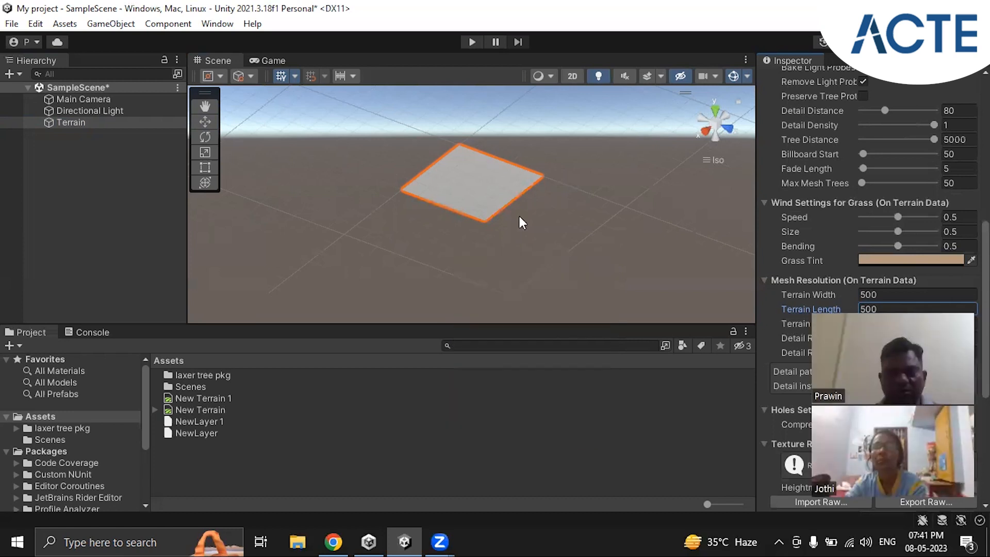
Step: Enlarge the Scene view and frame the resized terrain more closely in it
{"action": "left_click_drag", "start_coordinate": [525, 323], "coordinate": [522, 362]}
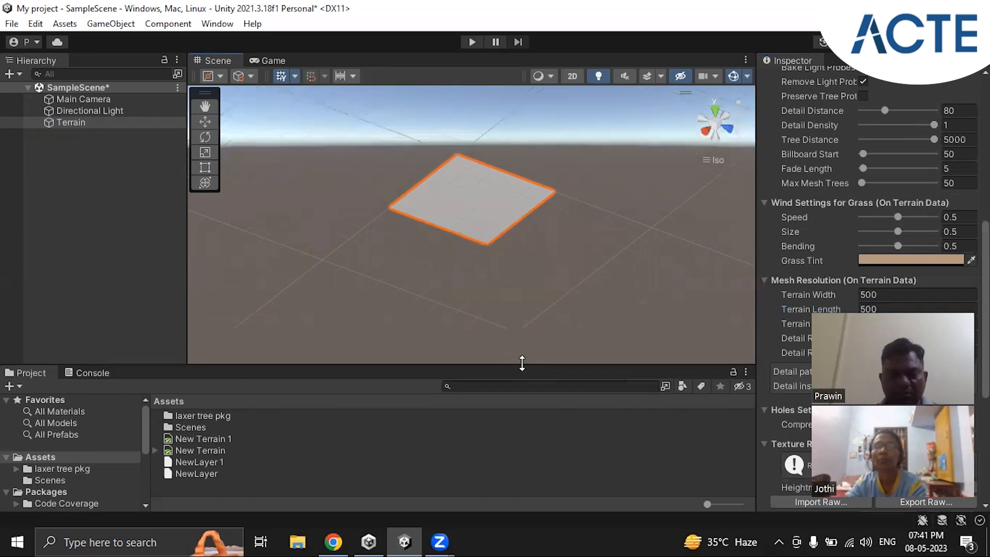
{"action": "left_click_drag", "start_coordinate": [480, 182], "coordinate": [512, 243]}
{"action": "scroll", "coordinate": [422, 273], "scroll_direction": "up", "scroll_amount": 3}
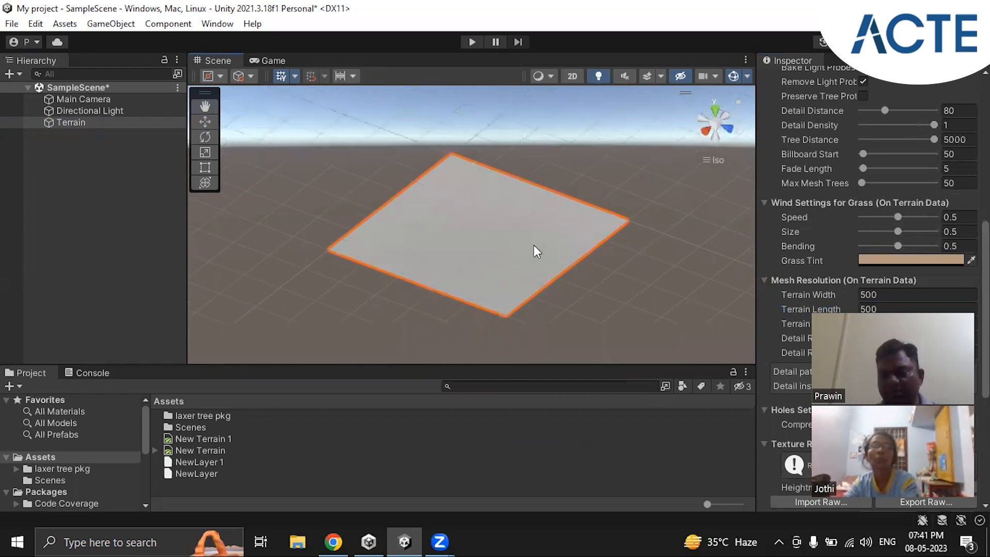
{"action": "scroll", "coordinate": [534, 250], "scroll_direction": "up", "scroll_amount": 1}
{"action": "scroll", "coordinate": [533, 247], "scroll_direction": "down", "scroll_amount": 2}
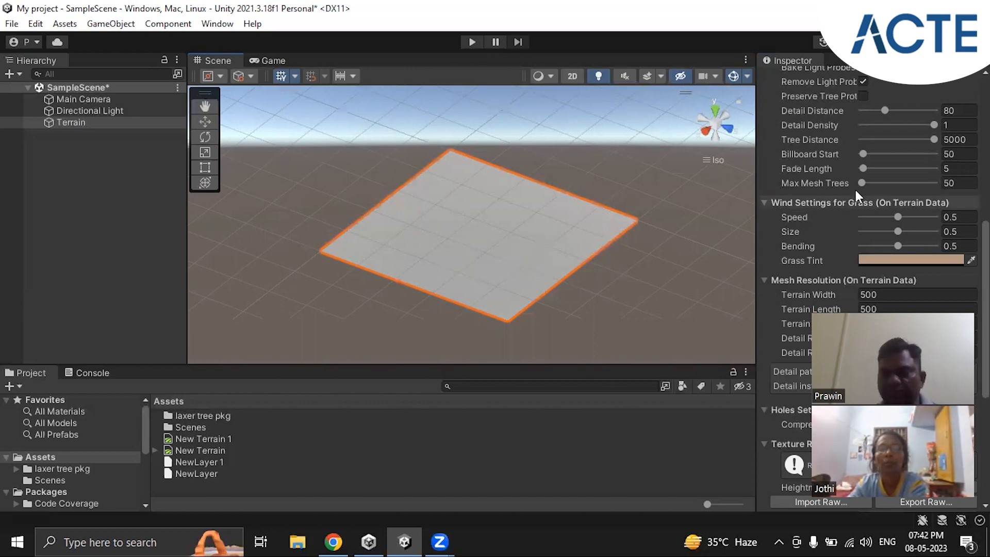
Step: Sculpt rocky hills and peaks across the terrain with Raise or Lower Terrain, using the solid round brush at size 75 and opacity 50
{"action": "scroll", "coordinate": [855, 188], "scroll_direction": "up", "scroll_amount": 10}
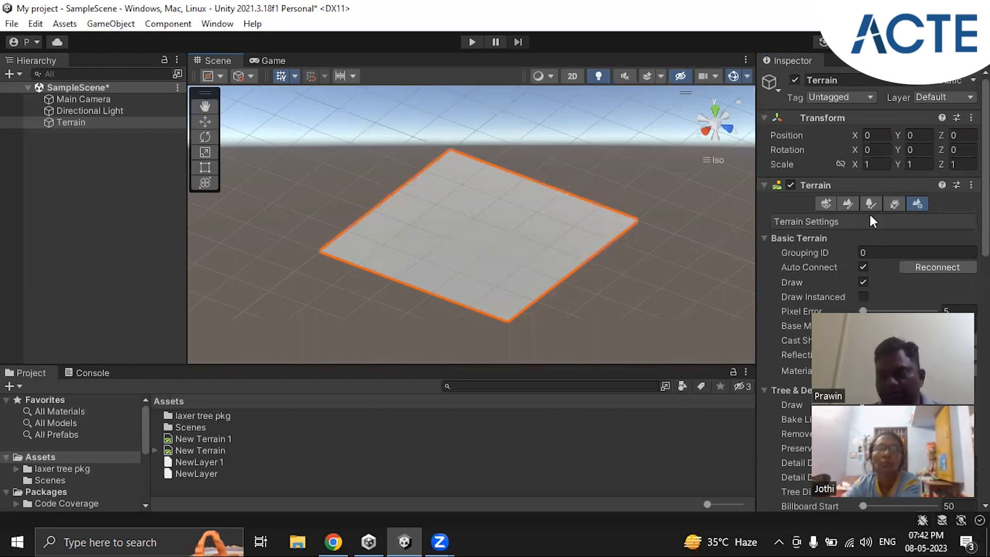
{"action": "left_click", "coordinate": [847, 203]}
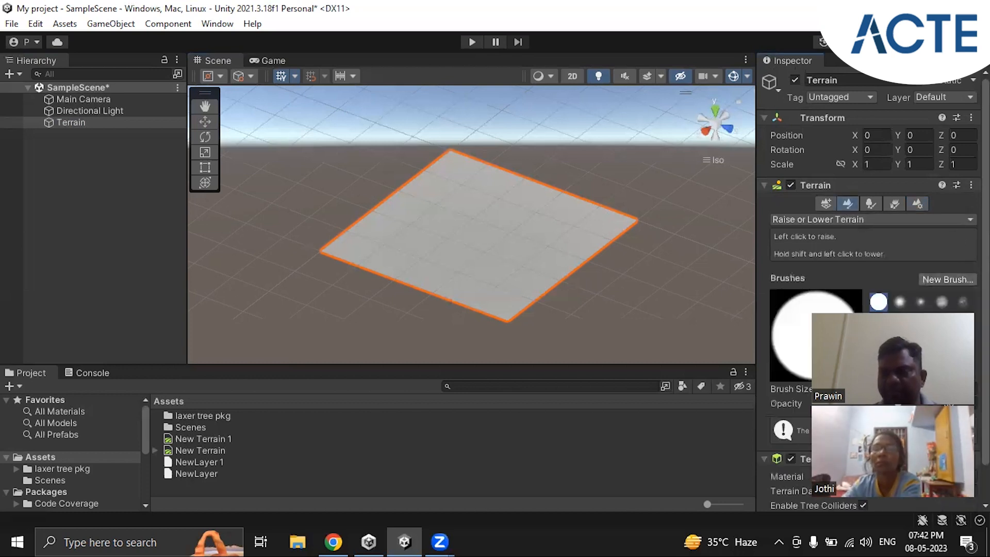
{"action": "left_click", "coordinate": [884, 218]}
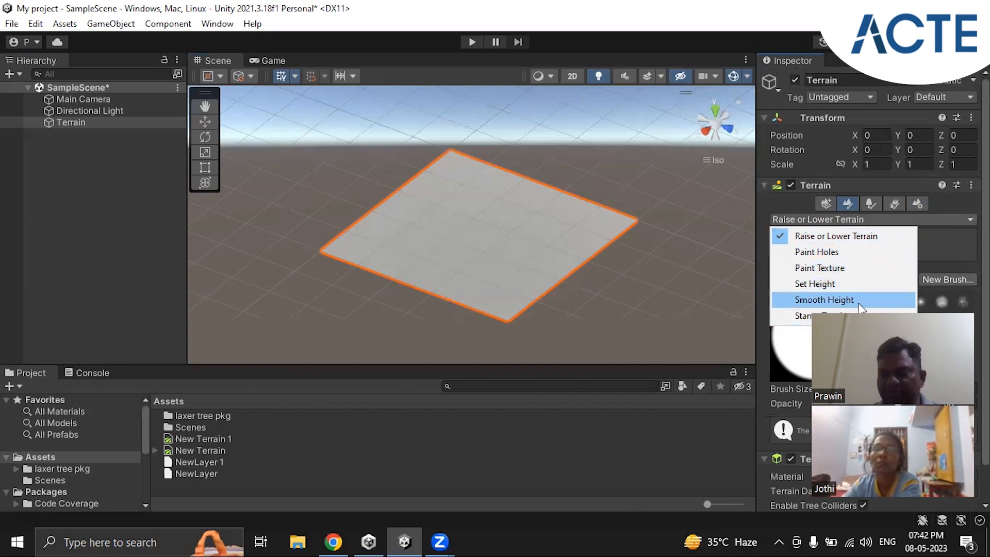
{"action": "left_click", "coordinate": [815, 238]}
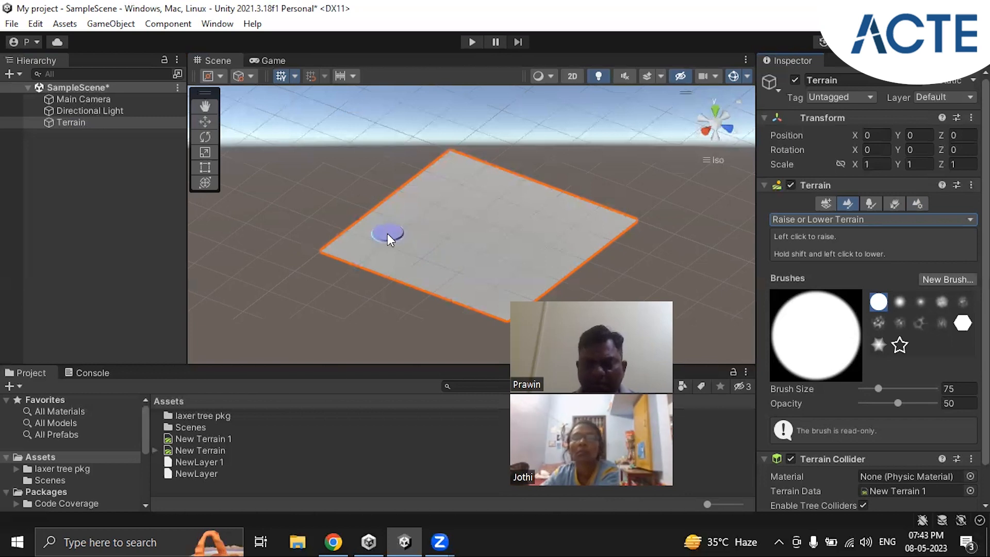
{"action": "left_click_drag", "start_coordinate": [388, 234], "coordinate": [411, 232]}
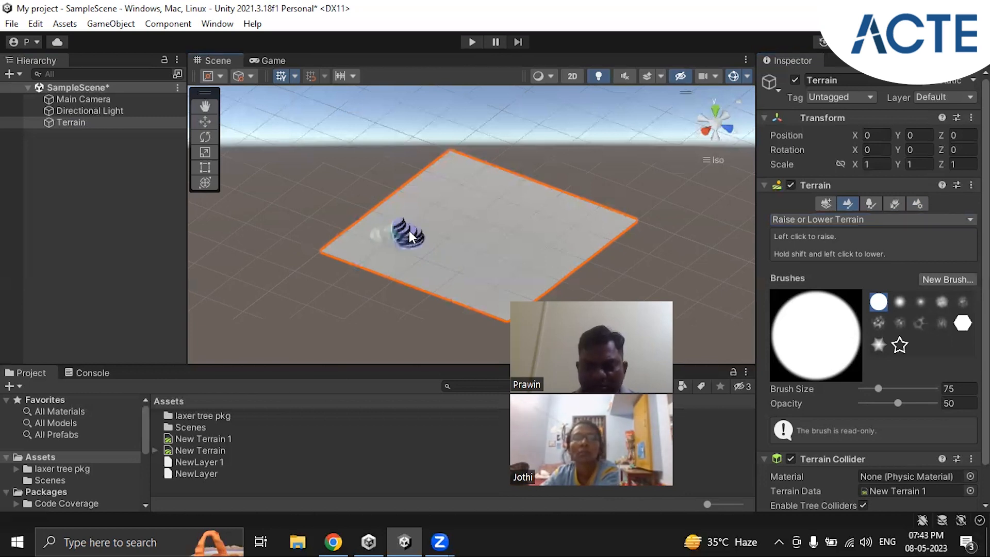
{"action": "mouse_move", "coordinate": [459, 203]}
{"action": "left_mouse_down"}
{"action": "mouse_move", "coordinate": [502, 187]}
{"action": "mouse_move", "coordinate": [559, 221]}
{"action": "mouse_move", "coordinate": [488, 246]}
{"action": "mouse_move", "coordinate": [477, 277]}
{"action": "mouse_move", "coordinate": [602, 225]}
{"action": "mouse_move", "coordinate": [468, 213]}
{"action": "mouse_move", "coordinate": [401, 218]}
{"action": "mouse_move", "coordinate": [451, 168]}
{"action": "mouse_move", "coordinate": [481, 175]}
{"action": "mouse_move", "coordinate": [521, 213]}
{"action": "mouse_move", "coordinate": [468, 251]}
{"action": "mouse_move", "coordinate": [420, 253]}
{"action": "mouse_move", "coordinate": [569, 238]}
{"action": "mouse_move", "coordinate": [596, 217]}
{"action": "mouse_move", "coordinate": [456, 243]}
{"action": "mouse_move", "coordinate": [352, 240]}
{"action": "left_mouse_up"}
{"action": "mouse_move", "coordinate": [497, 289]}
{"action": "left_mouse_down"}
{"action": "mouse_move", "coordinate": [561, 247]}
{"action": "mouse_move", "coordinate": [474, 226]}
{"action": "left_mouse_up"}
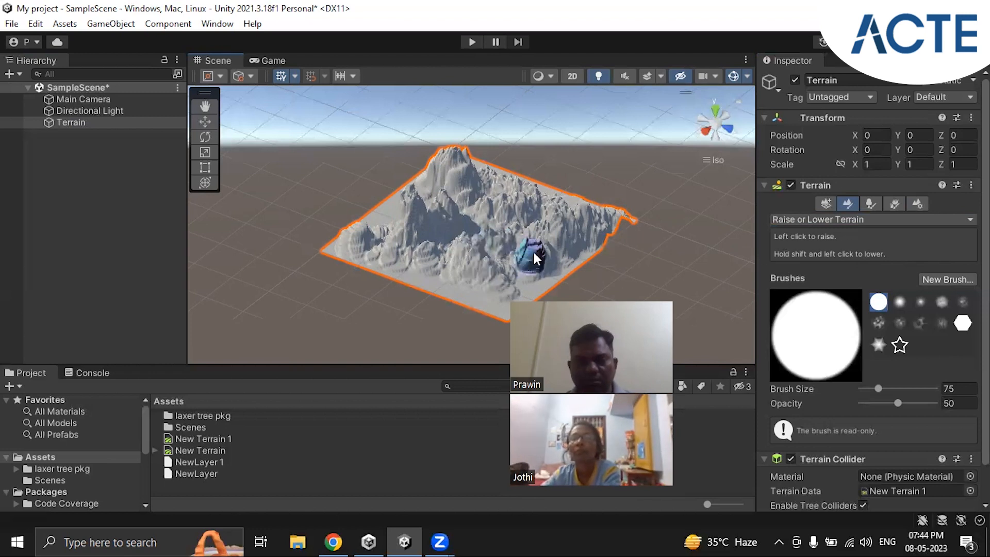
Step: Lower the raised ground across the terrain's middle and front area with the same brush, keeping the tall peak and a few smaller hills
{"action": "left_click", "coordinate": [867, 219]}
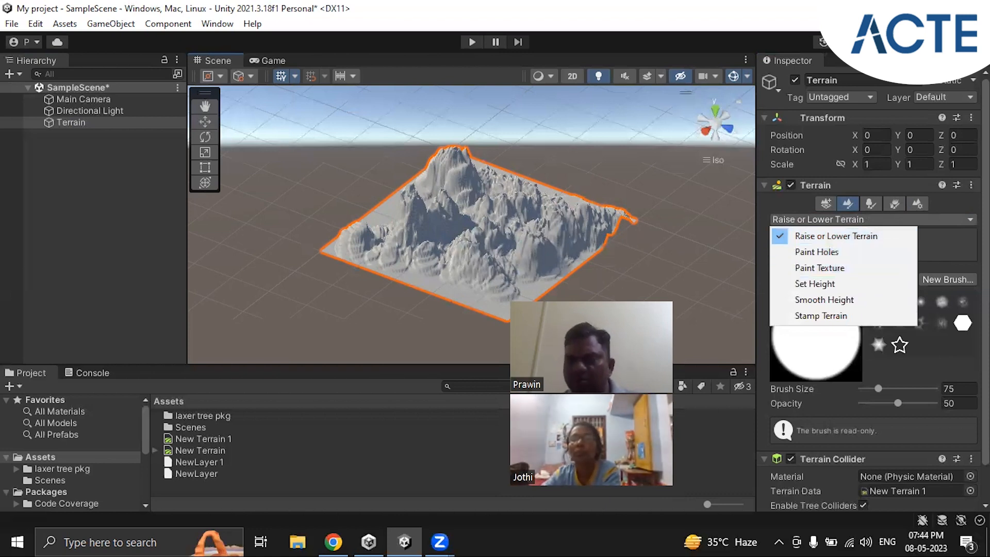
{"action": "left_click", "coordinate": [682, 242]}
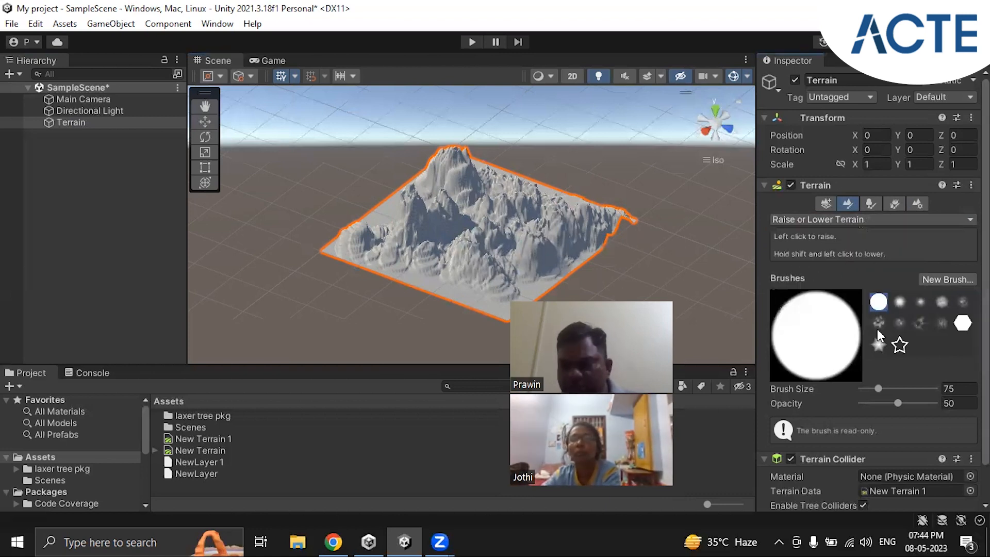
{"action": "scroll", "coordinate": [883, 320], "scroll_direction": "down", "scroll_amount": 2}
{"action": "scroll", "coordinate": [883, 322], "scroll_direction": "up", "scroll_amount": 2}
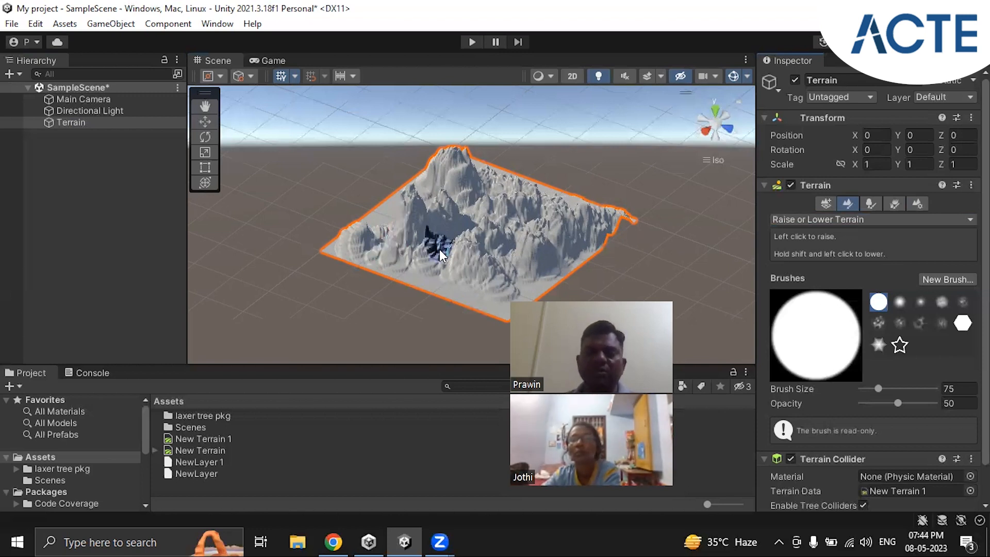
{"action": "left_click", "coordinate": [454, 236]}
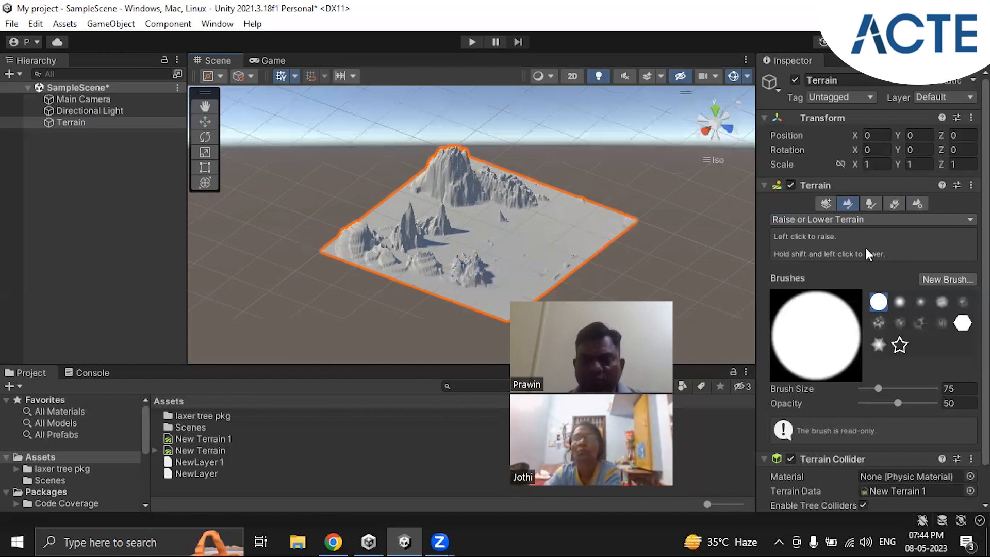
{"action": "left_click_drag", "start_coordinate": [484, 251], "coordinate": [464, 260], "text": "alt"}
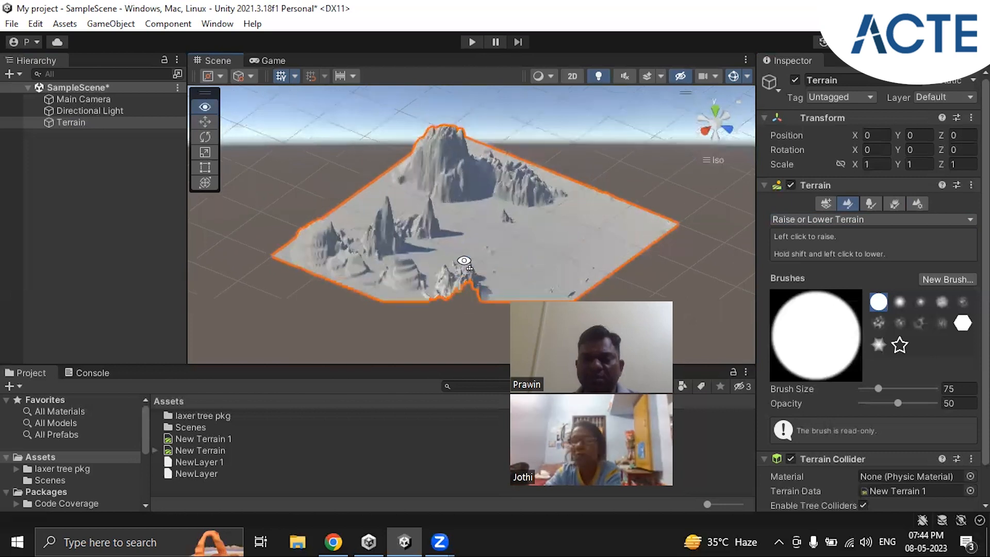
{"action": "left_click_drag", "start_coordinate": [504, 215], "coordinate": [612, 202], "text": "alt"}
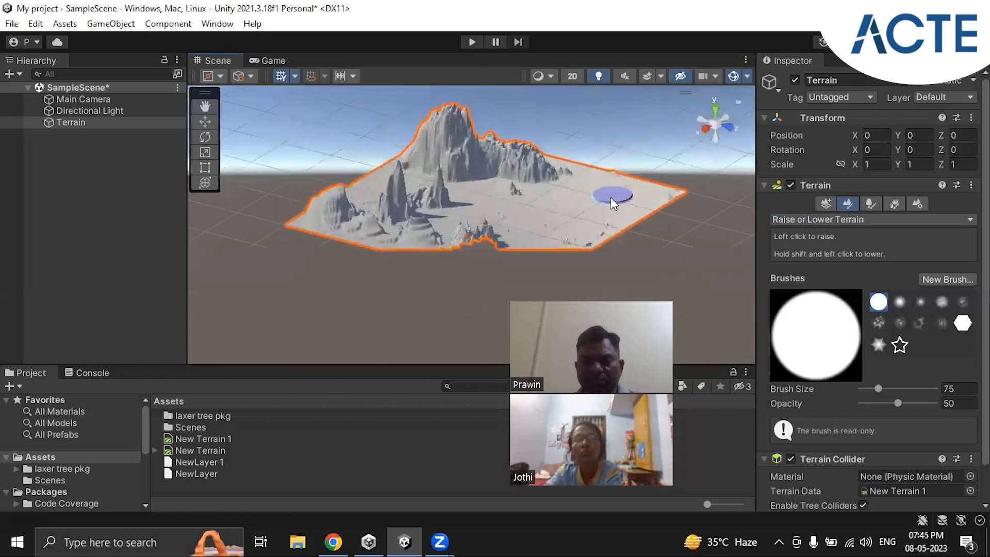
Step: Switch the terrain painting tool to Paint Texture
{"action": "left_click", "coordinate": [854, 222]}
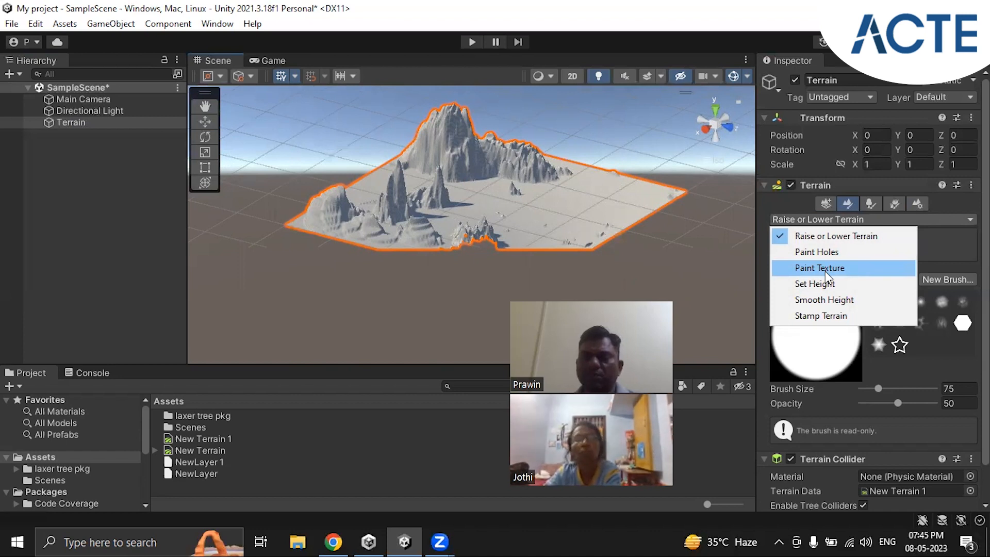
{"action": "left_click", "coordinate": [866, 200]}
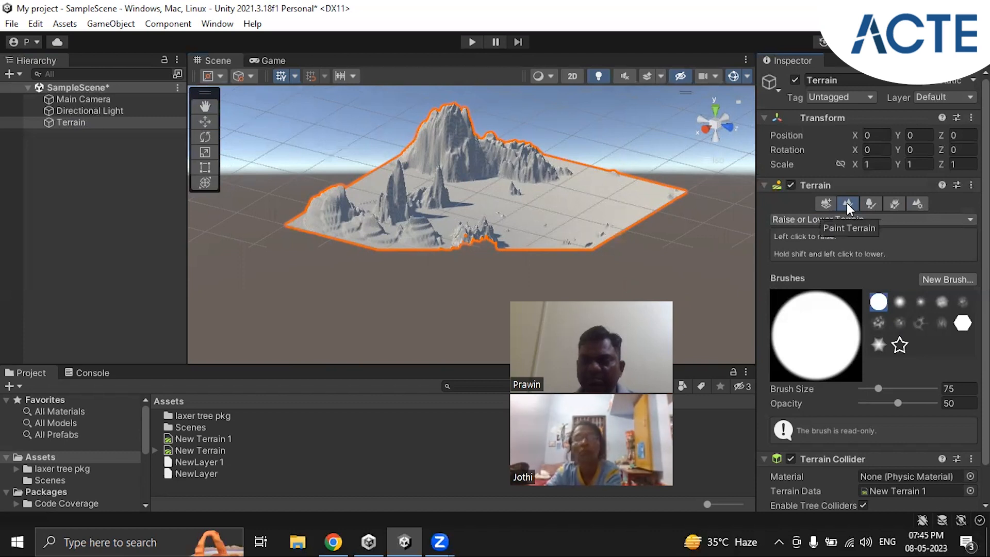
{"action": "left_click", "coordinate": [850, 220]}
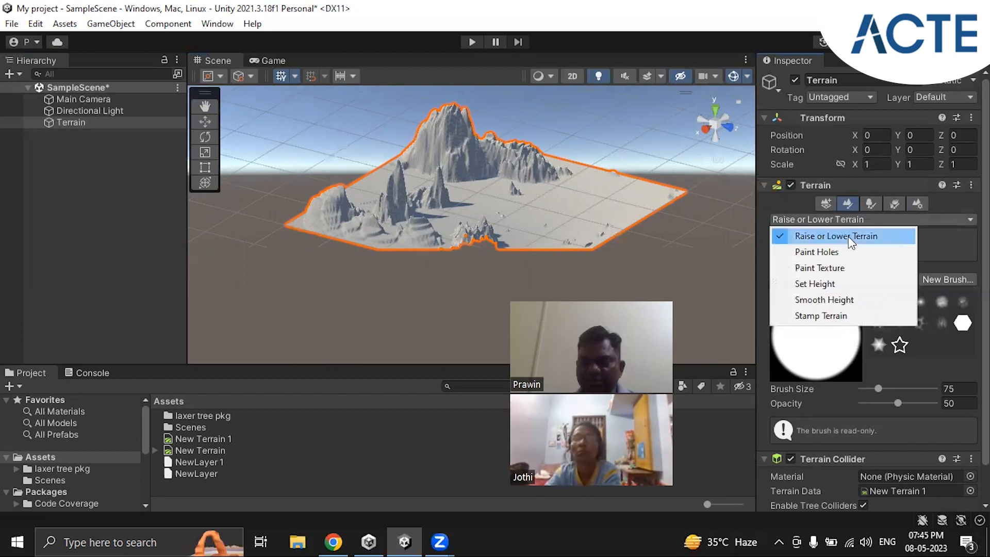
{"action": "left_click", "coordinate": [823, 267]}
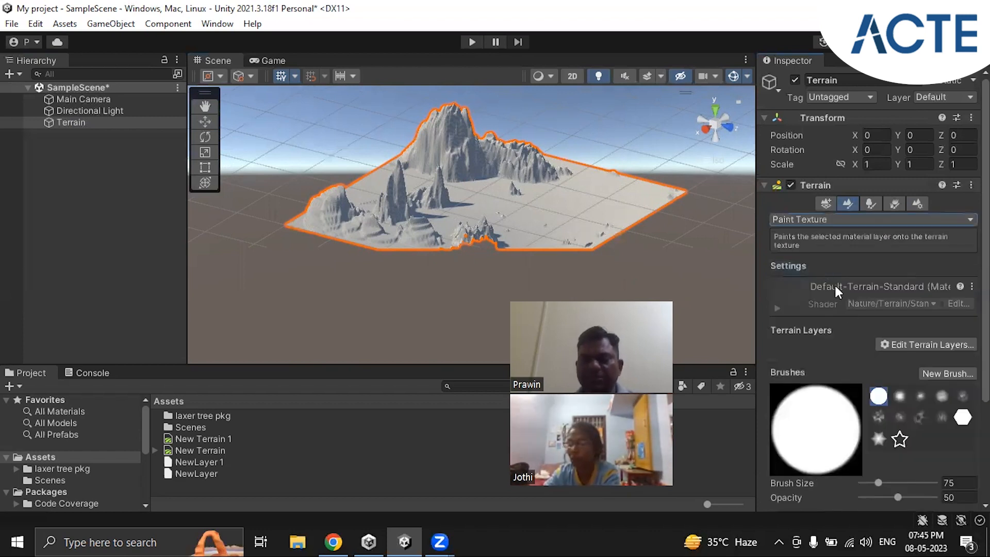
{"action": "scroll", "coordinate": [858, 320], "scroll_direction": "down", "scroll_amount": 2}
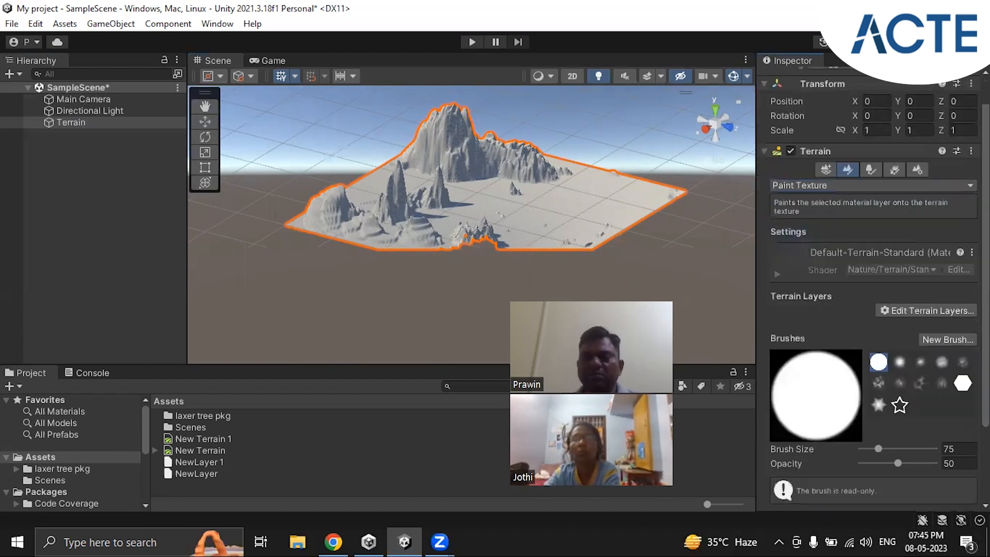
{"action": "scroll", "coordinate": [871, 310], "scroll_direction": "down", "scroll_amount": 2}
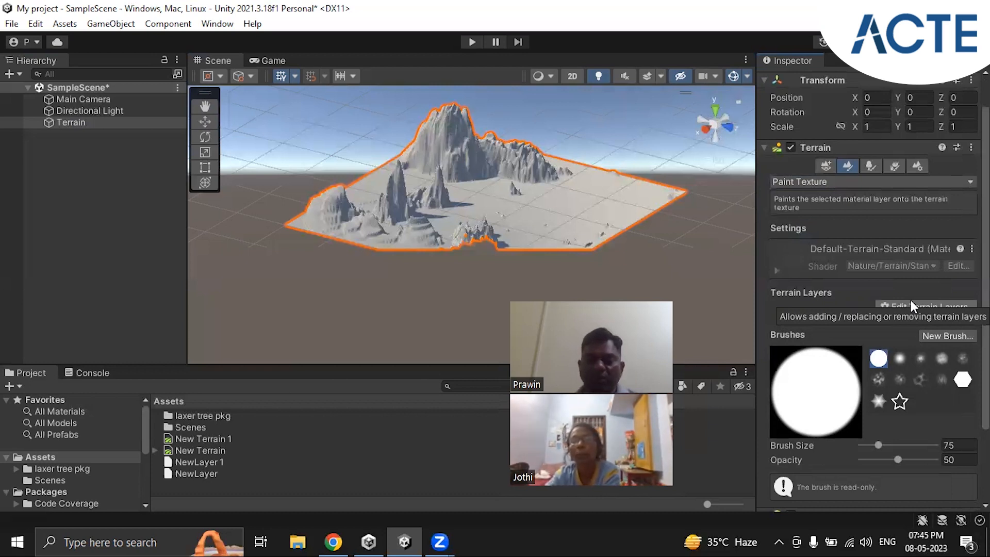
{"action": "left_click_drag", "start_coordinate": [436, 259], "coordinate": [512, 206], "text": "alt"}
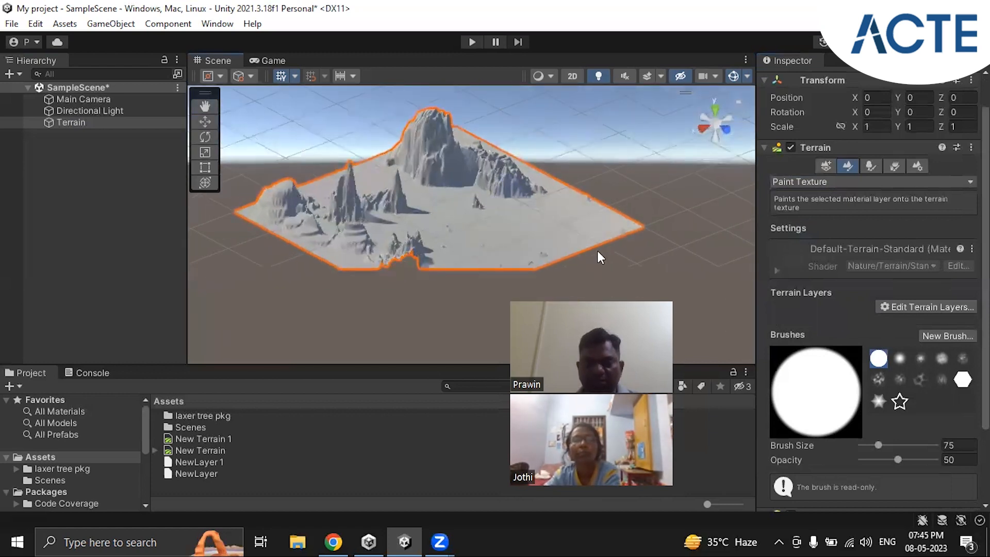
{"action": "left_click_drag", "start_coordinate": [436, 255], "coordinate": [418, 268], "text": "alt"}
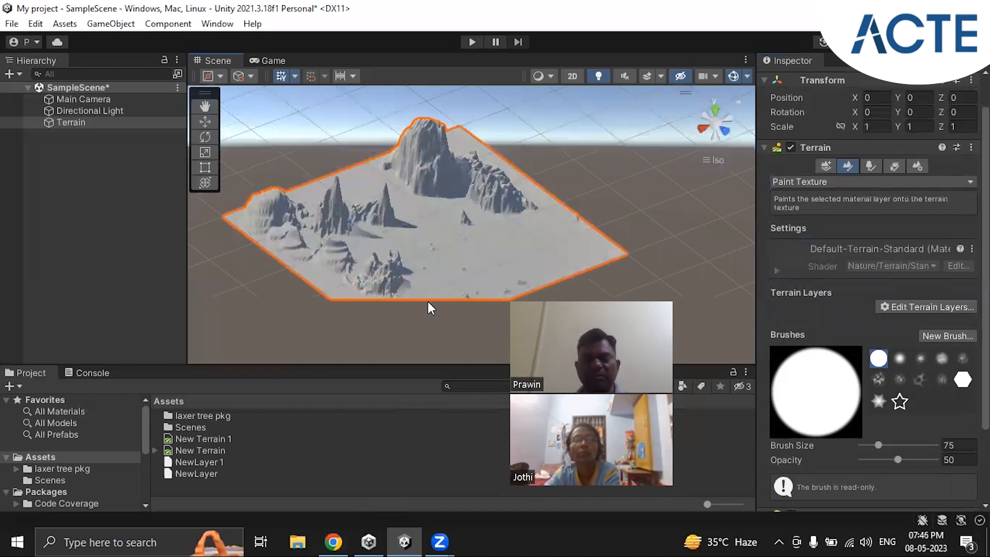
Step: Switch to Google Chrome, open a new maximized window and search the web for "unity asset store"
{"action": "left_click", "coordinate": [342, 531]}
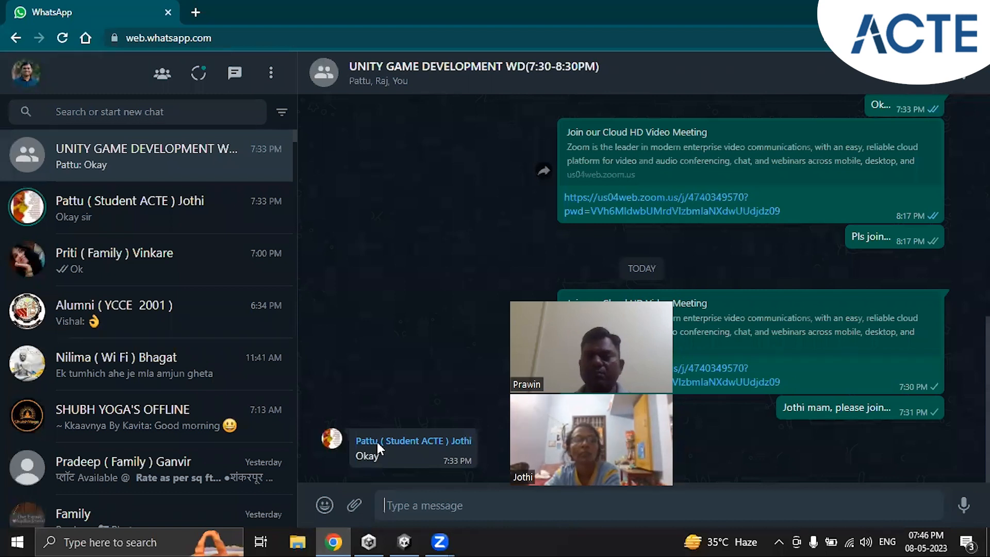
{"action": "left_click", "coordinate": [405, 541]}
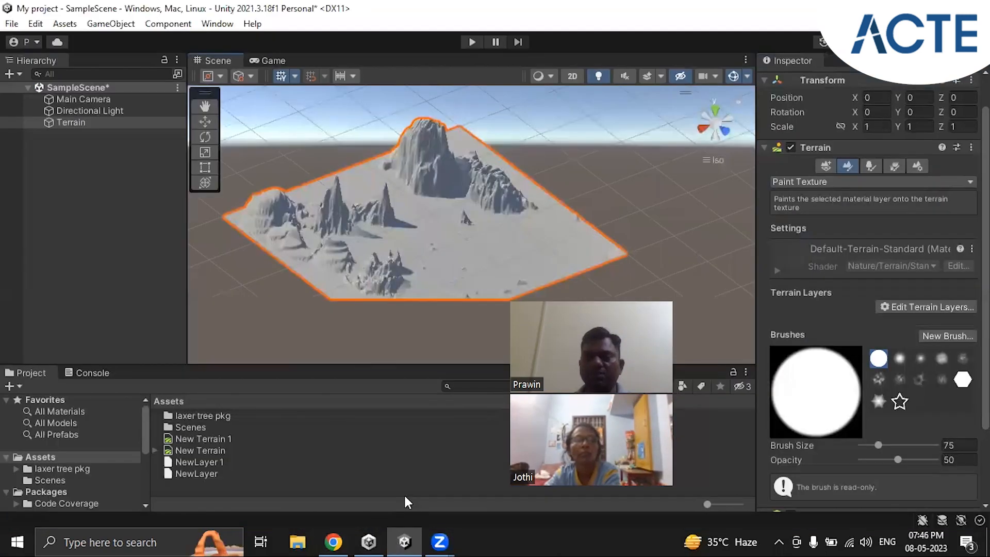
{"action": "right_click", "coordinate": [334, 542]}
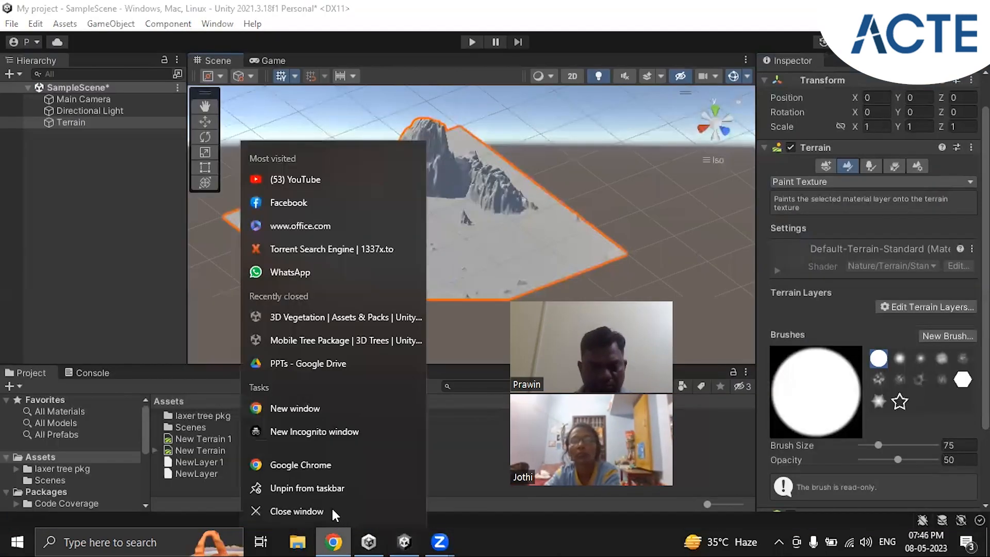
{"action": "left_click", "coordinate": [320, 464]}
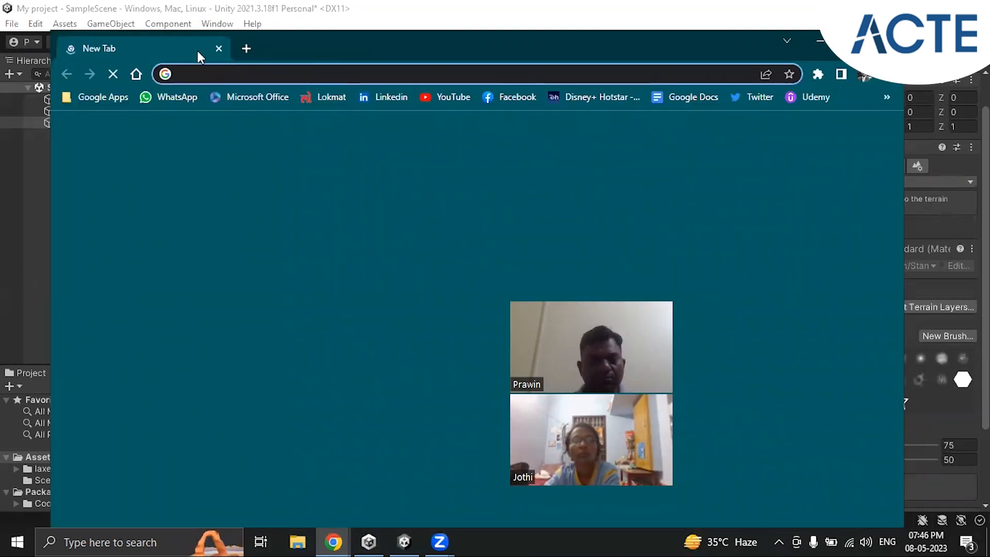
{"action": "double_click", "coordinate": [197, 49]}
{"action": "left_click", "coordinate": [176, 36]}
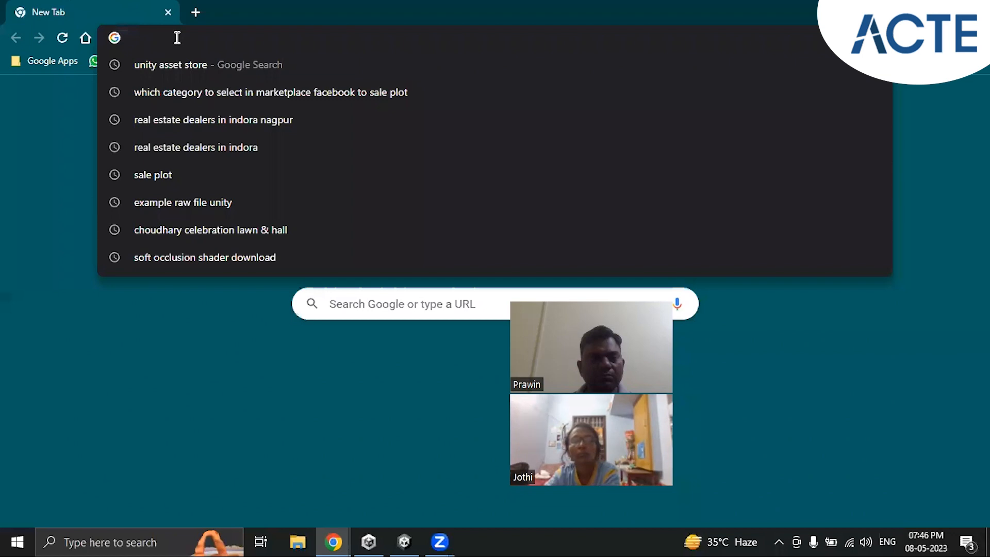
{"action": "type", "text": "unity asset store"}
{"action": "key", "text": "Return"}
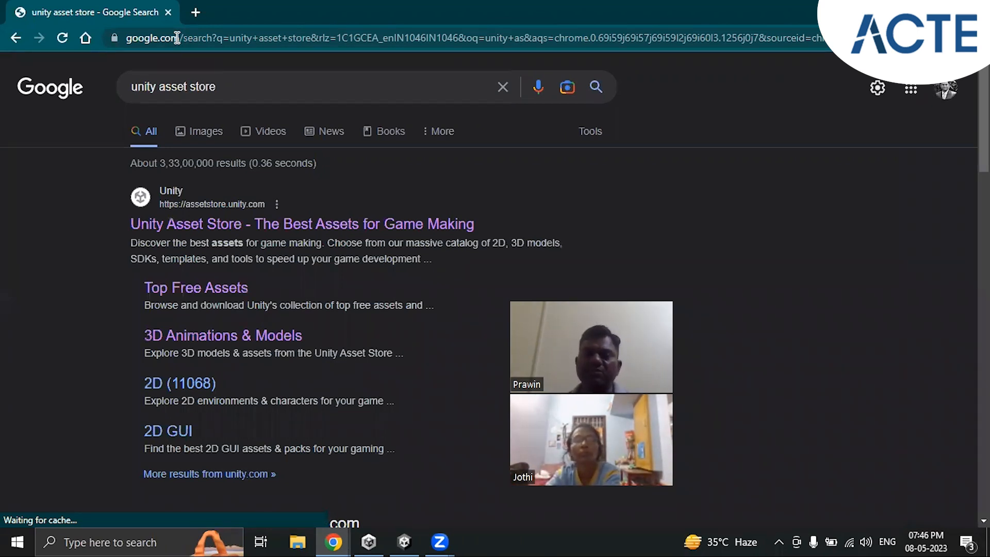
Step: Open the official Unity Asset Store result in a new tab and search the store for "mobile tree package"
{"action": "right_click", "coordinate": [236, 225]}
{"action": "left_click", "coordinate": [271, 239]}
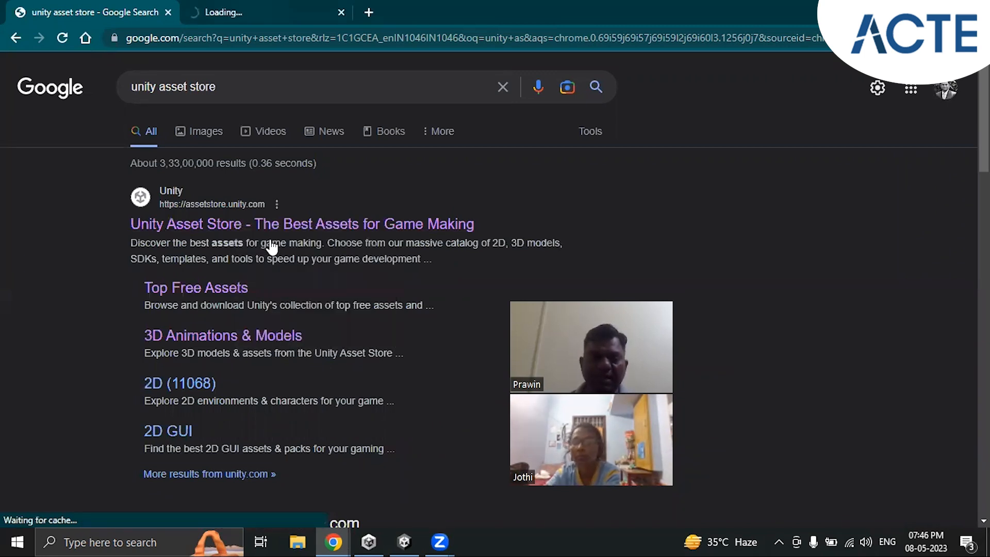
{"action": "key", "text": "ctrl+Tab"}
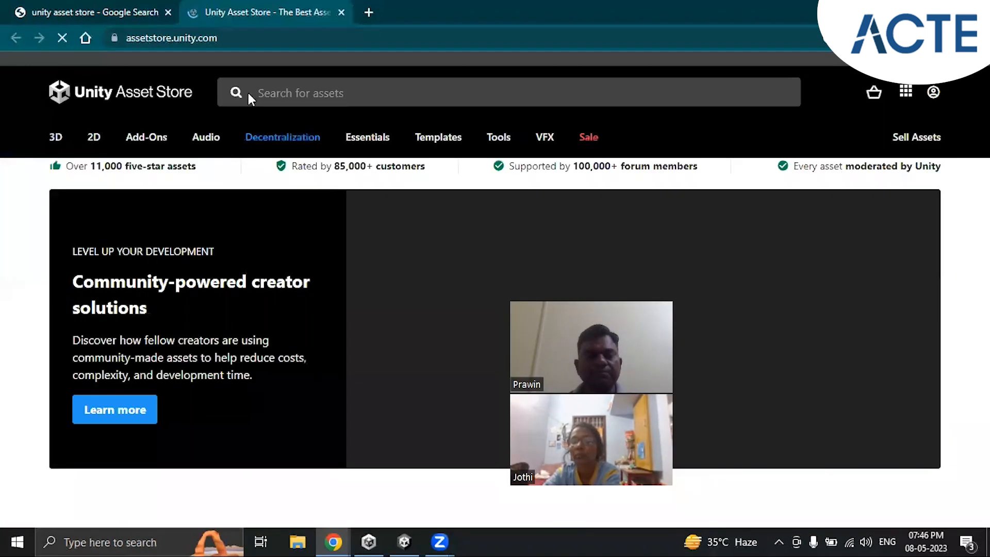
{"action": "left_click", "coordinate": [289, 93]}
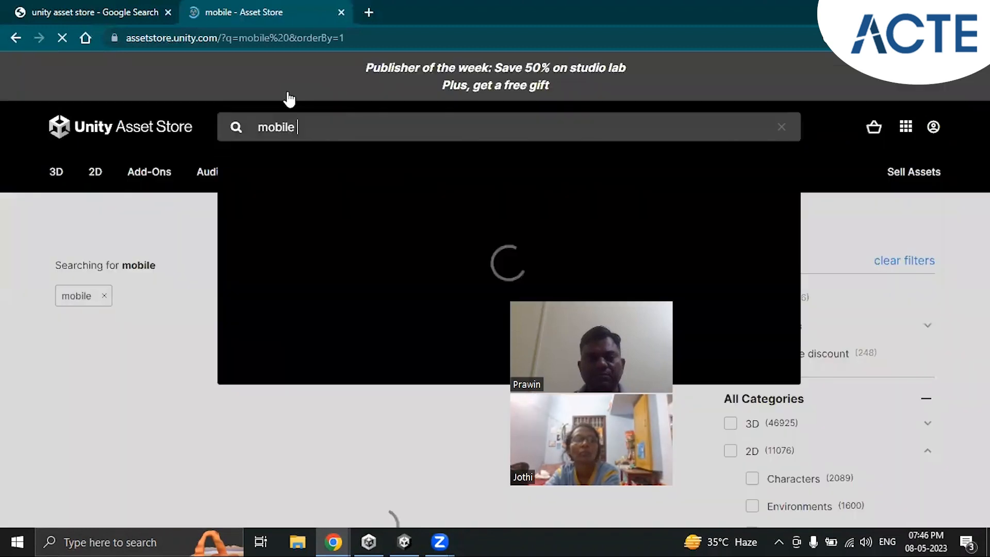
{"action": "type", "text": "tree"}
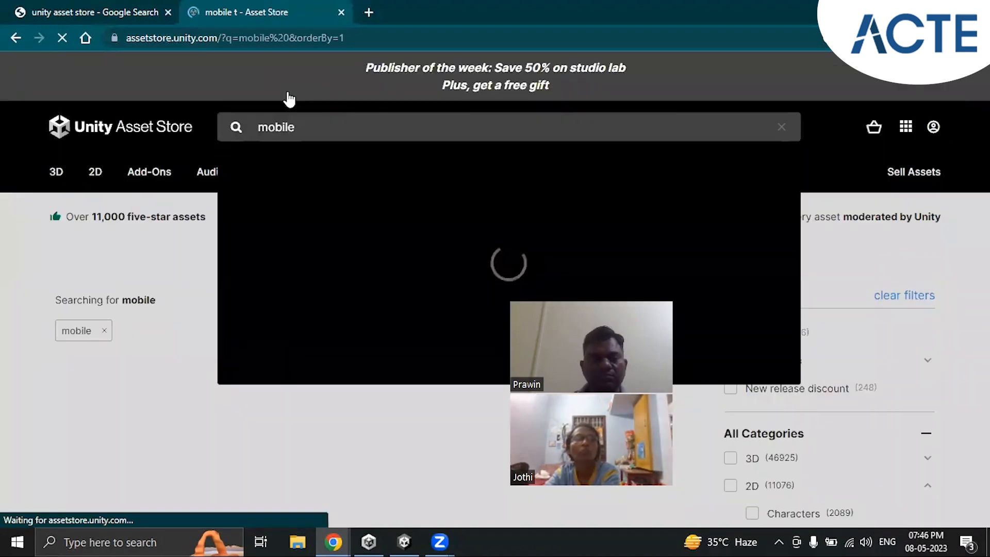
{"action": "type", "text": " pac"}
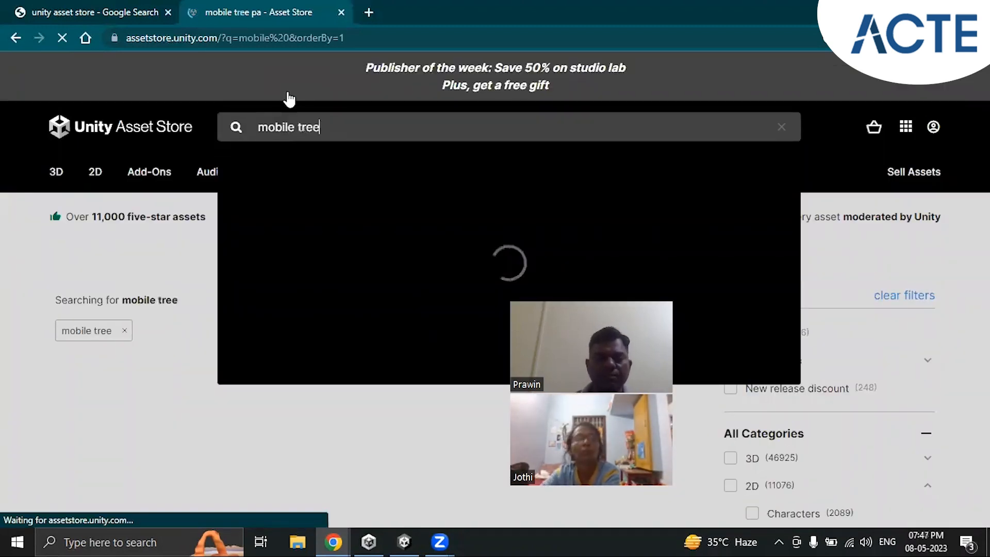
{"action": "type", "text": "kage"}
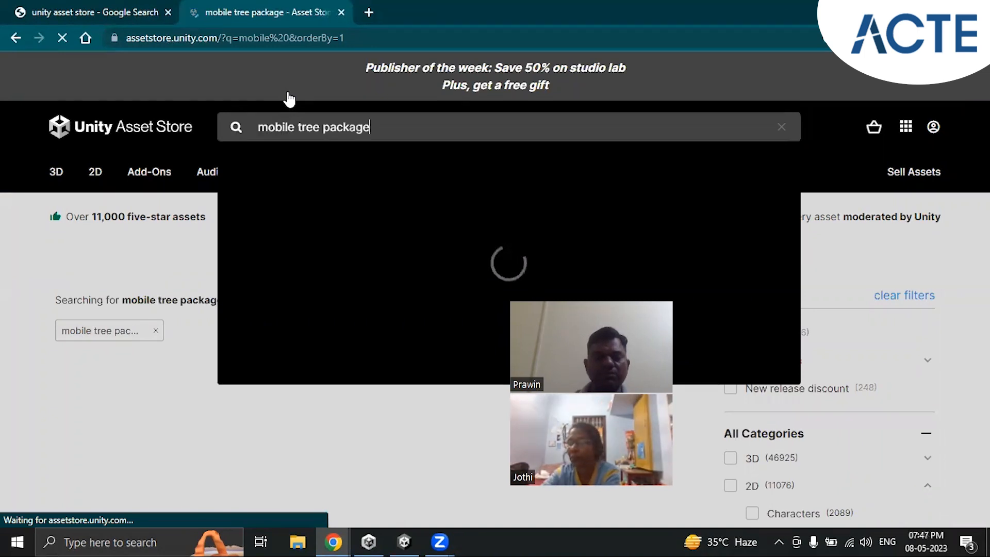
{"action": "key", "text": "Return"}
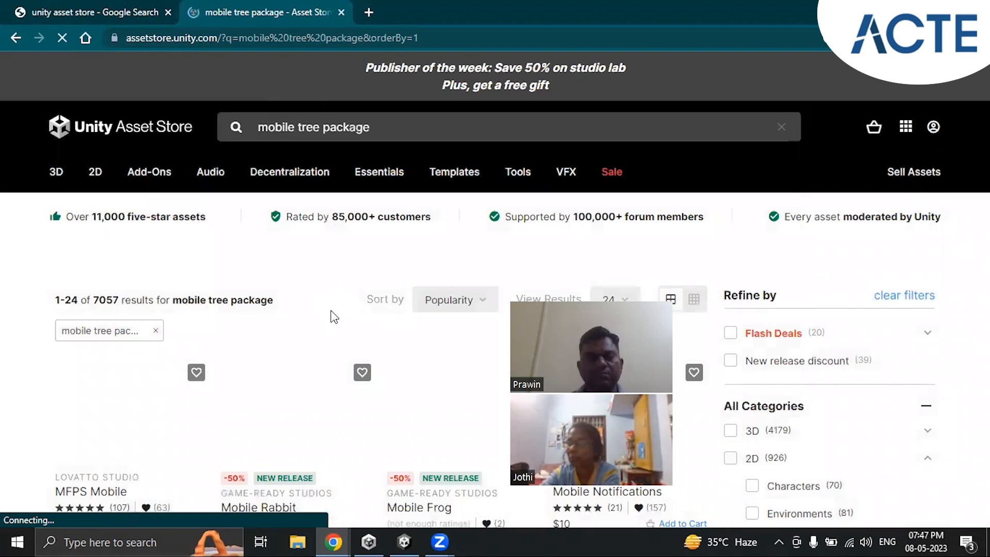
Step: Find the free Mobile Tree Package by Laxer among the search results and open its product page
{"action": "scroll", "coordinate": [334, 318], "scroll_direction": "down", "scroll_amount": 2}
{"action": "scroll", "coordinate": [334, 317], "scroll_direction": "down", "scroll_amount": 2}
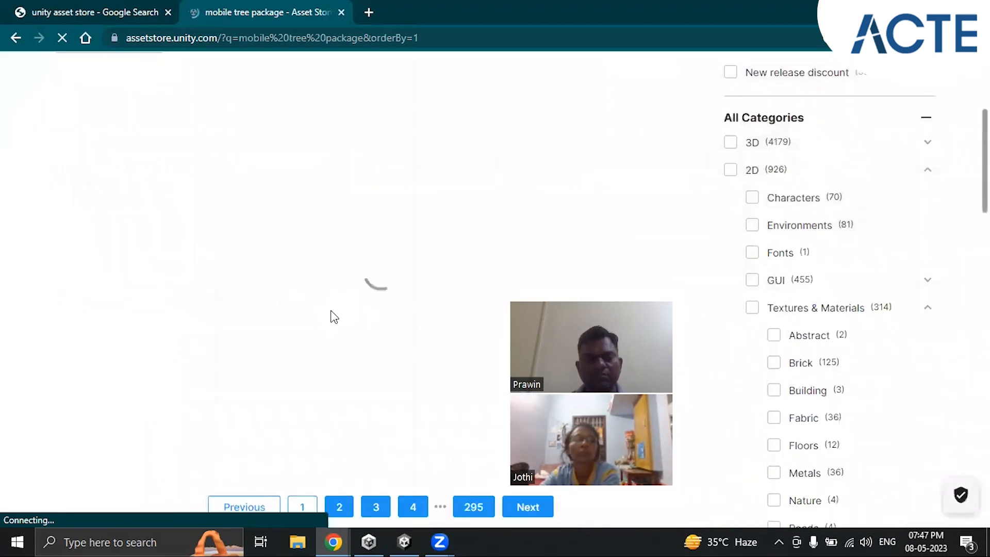
{"action": "scroll", "coordinate": [335, 317], "scroll_direction": "up", "scroll_amount": 3}
{"action": "scroll", "coordinate": [333, 318], "scroll_direction": "down", "scroll_amount": 1}
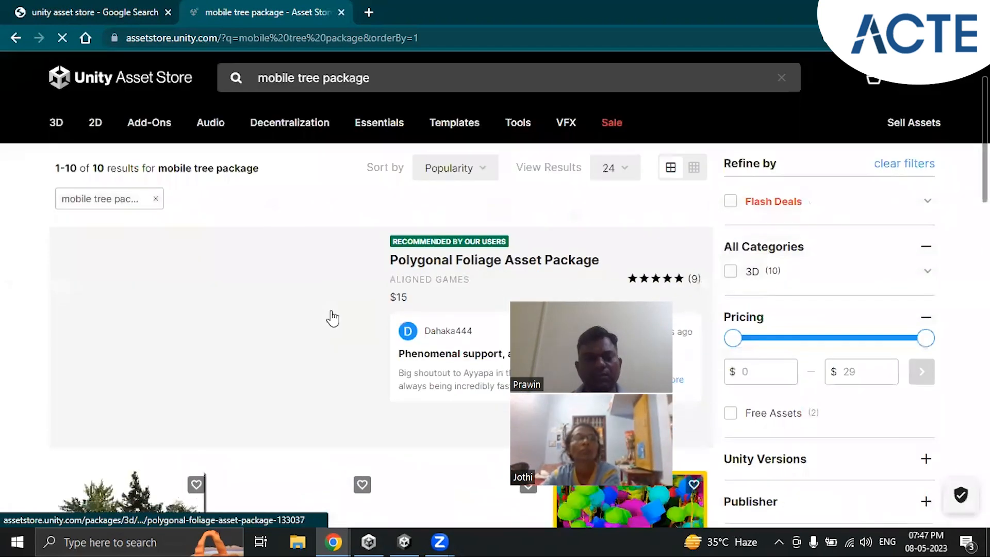
{"action": "scroll", "coordinate": [333, 319], "scroll_direction": "down", "scroll_amount": 6}
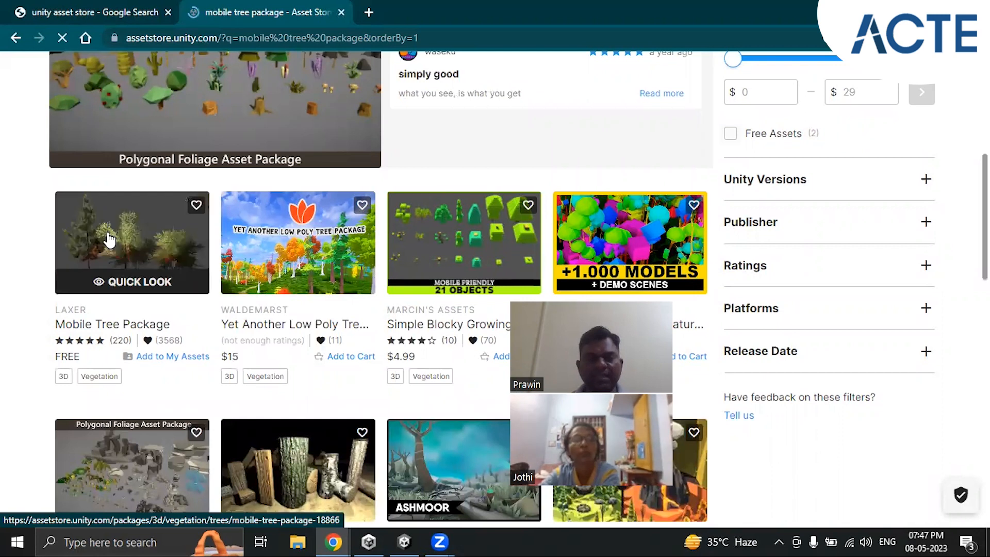
{"action": "left_click", "coordinate": [119, 241]}
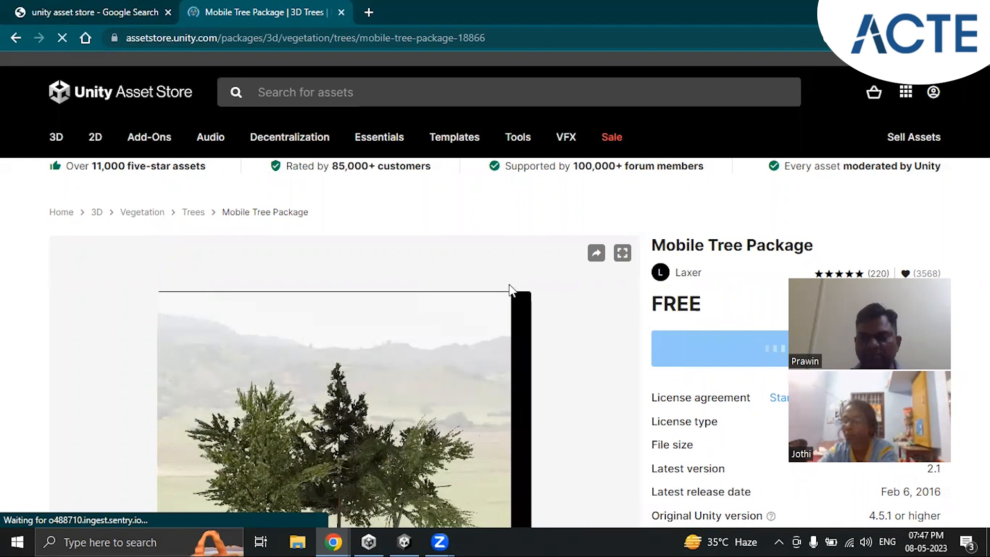
Step: Examine the Mobile Tree Package page, including its preview images, package details and the option for adding it to My Assets
{"action": "scroll", "coordinate": [909, 262], "scroll_direction": "down", "scroll_amount": 3}
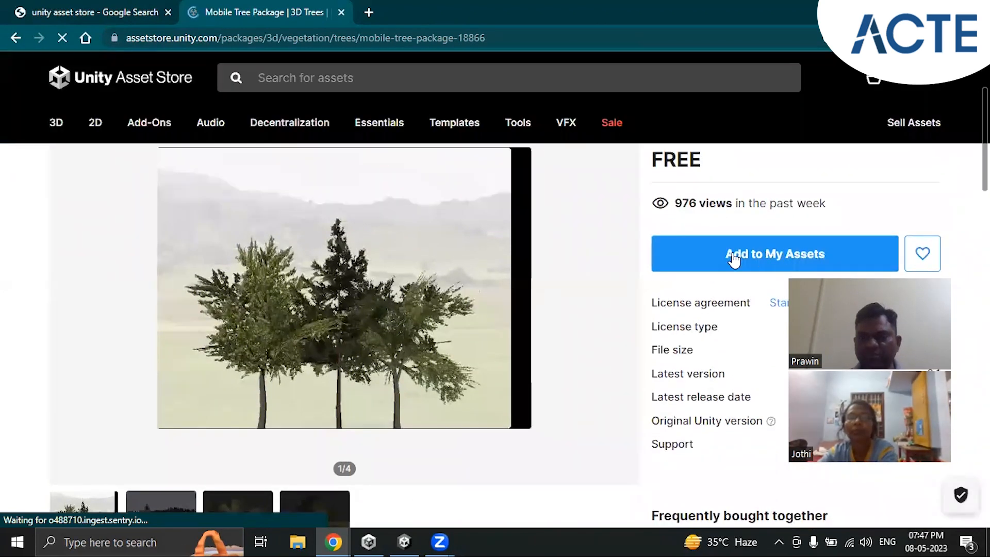
{"action": "left_click", "coordinate": [784, 256]}
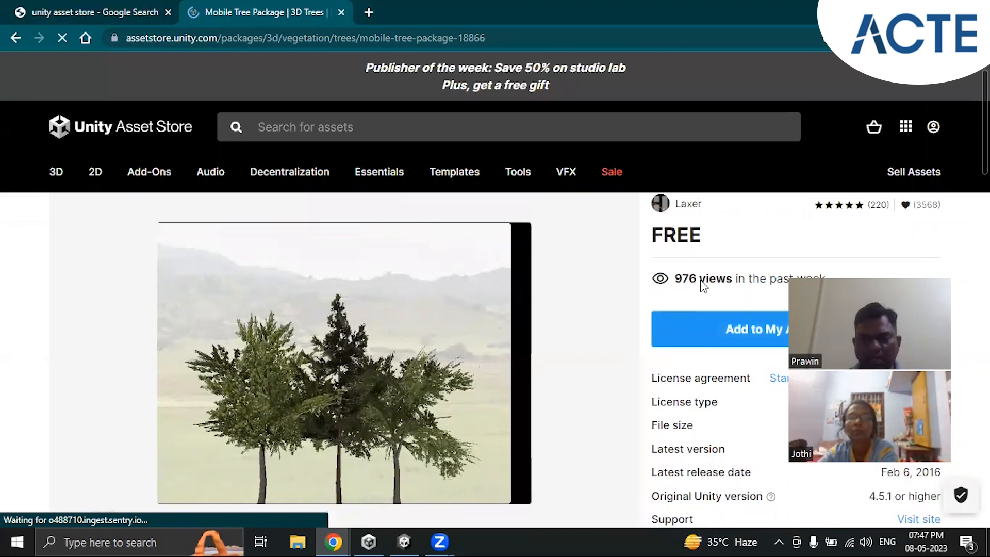
{"action": "scroll", "coordinate": [702, 282], "scroll_direction": "down", "scroll_amount": 3}
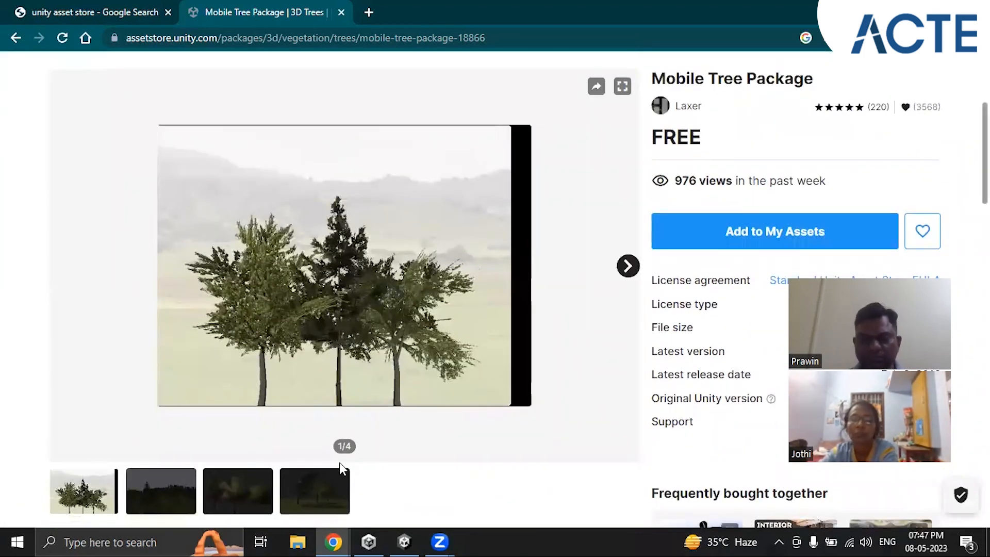
{"action": "left_click", "coordinate": [784, 227]}
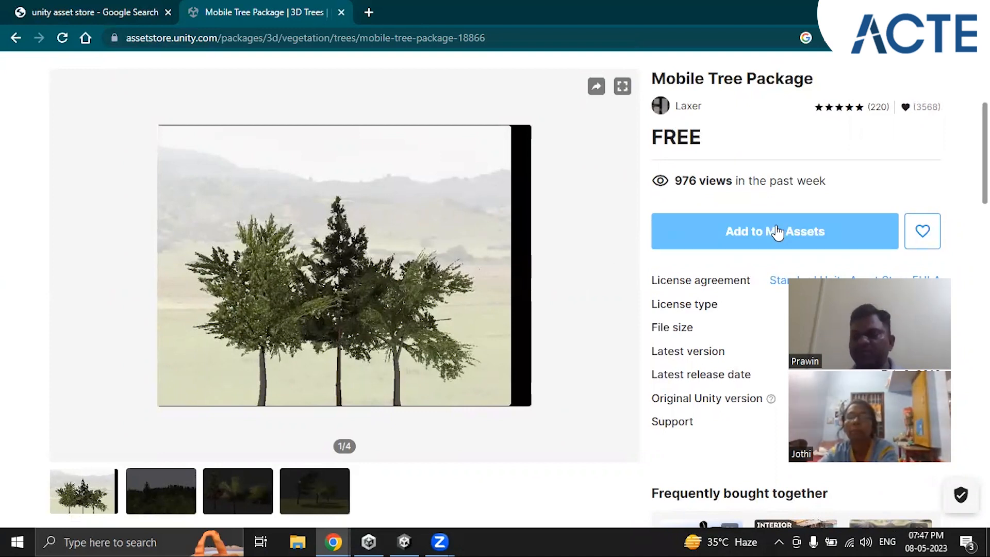
Step: Switch back to the Unity editor, open the Package Manager and list the packages from My Assets
{"action": "left_click", "coordinate": [404, 542]}
{"action": "left_click", "coordinate": [217, 24]}
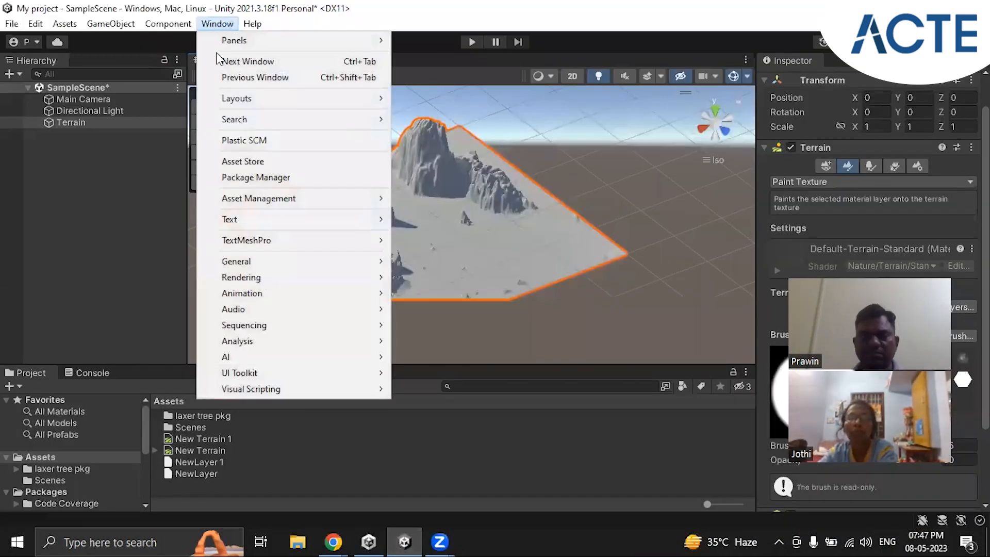
{"action": "left_click", "coordinate": [225, 177]}
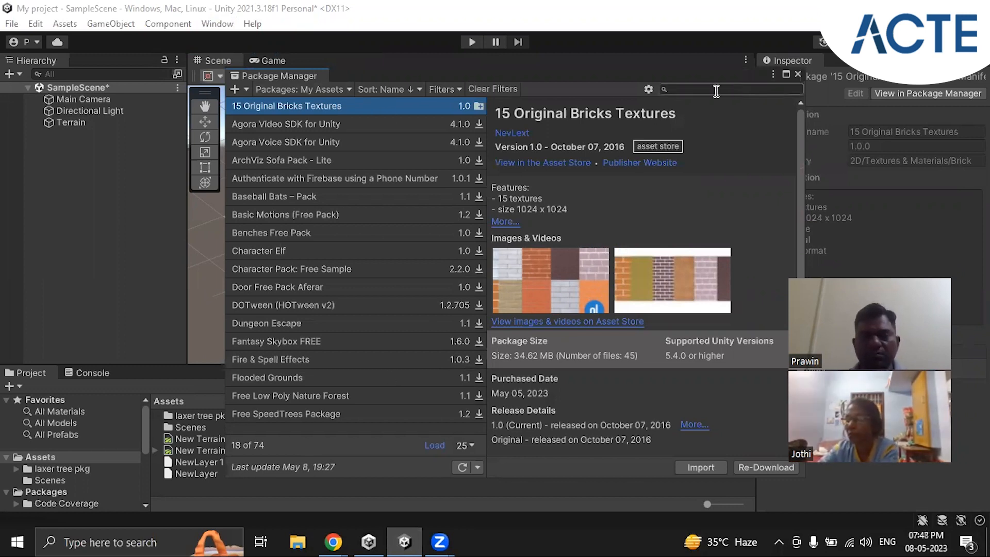
{"action": "left_click", "coordinate": [319, 90]}
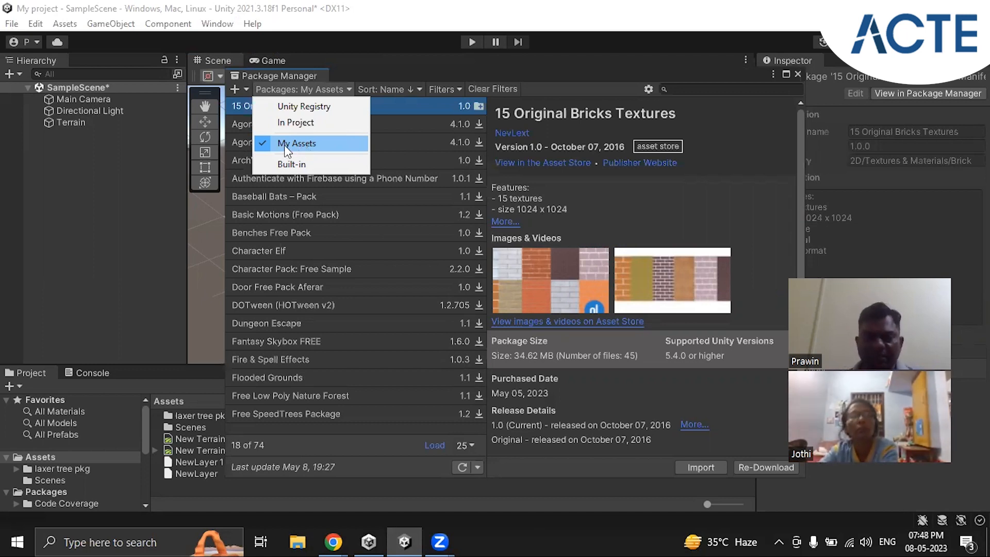
{"action": "left_click", "coordinate": [322, 144]}
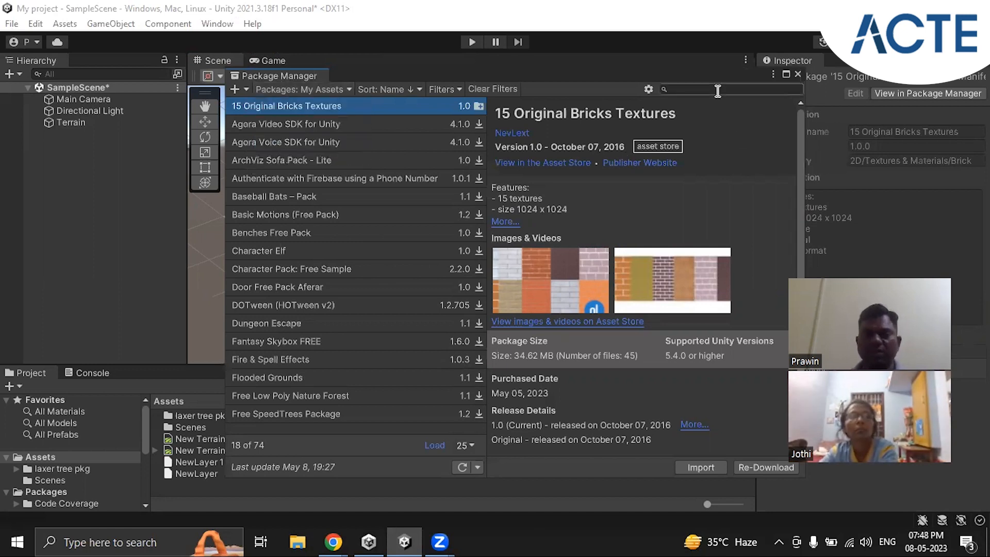
Step: Search My Assets for "mobile tree package" and select the Mobile Tree Package to show its details
{"action": "type", "text": "mobi"}
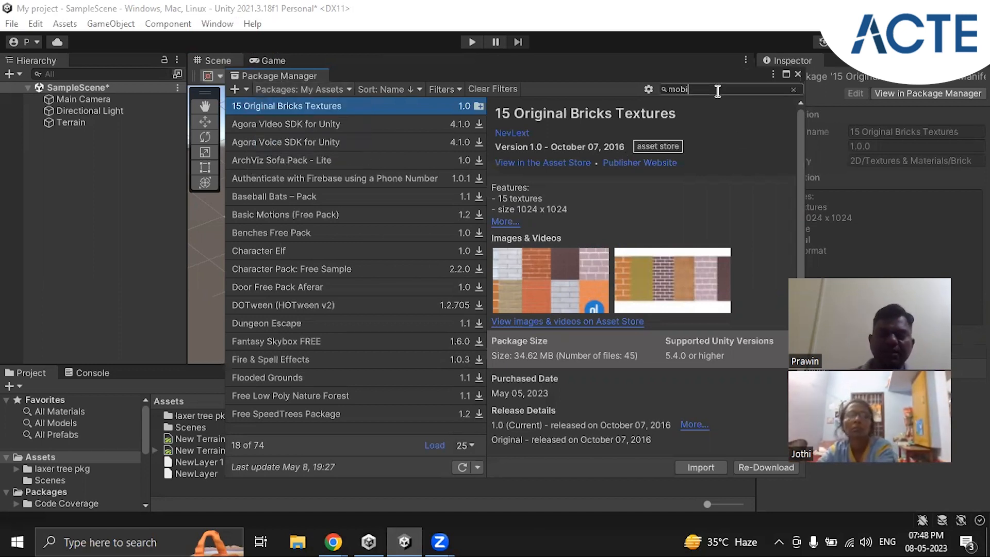
{"action": "type", "text": "le tree"}
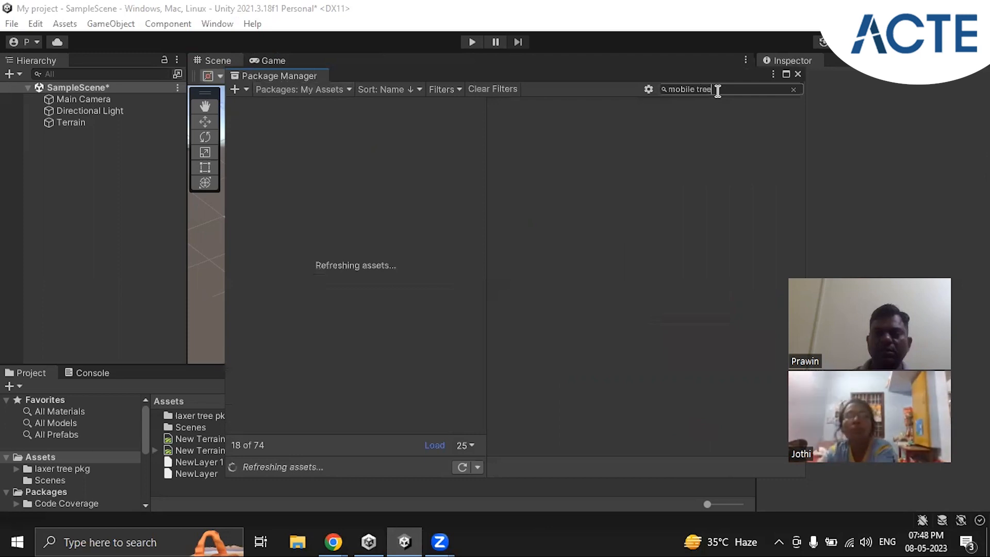
{"action": "type", "text": " package"}
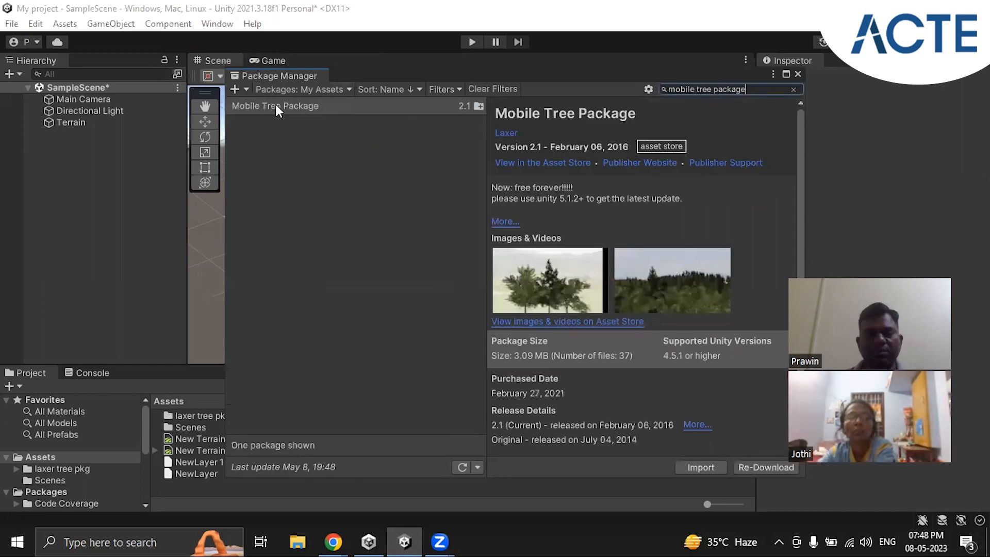
{"action": "left_click", "coordinate": [277, 106]}
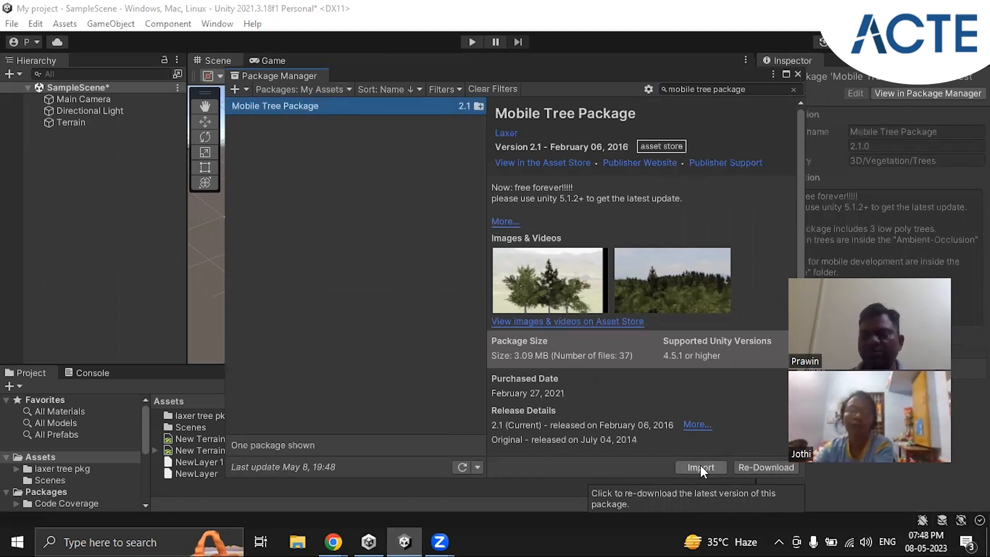
Step: Close the Package Manager and open the laxer tree pkg folder in the project's Assets
{"action": "left_click", "coordinate": [798, 73]}
{"action": "left_click", "coordinate": [204, 415]}
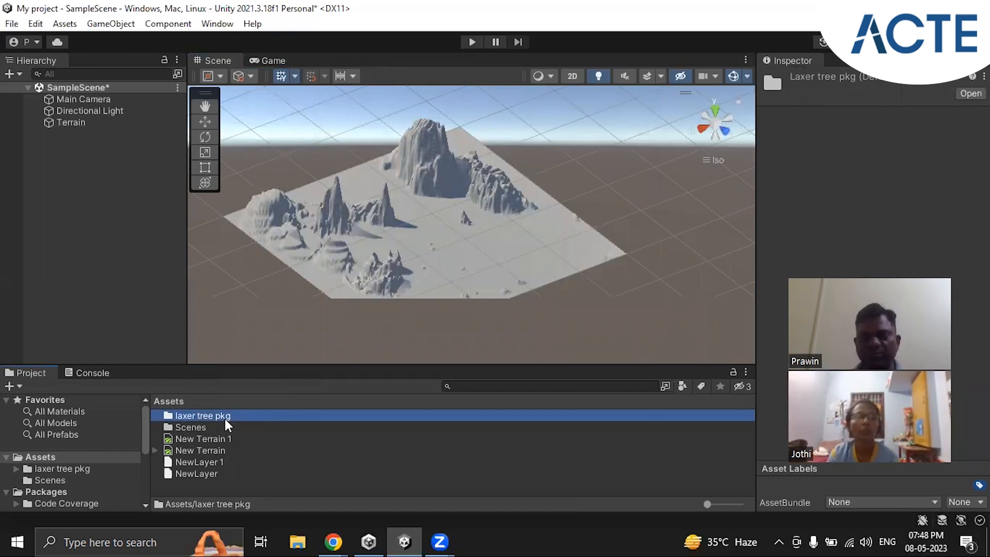
{"action": "double_click", "coordinate": [227, 415]}
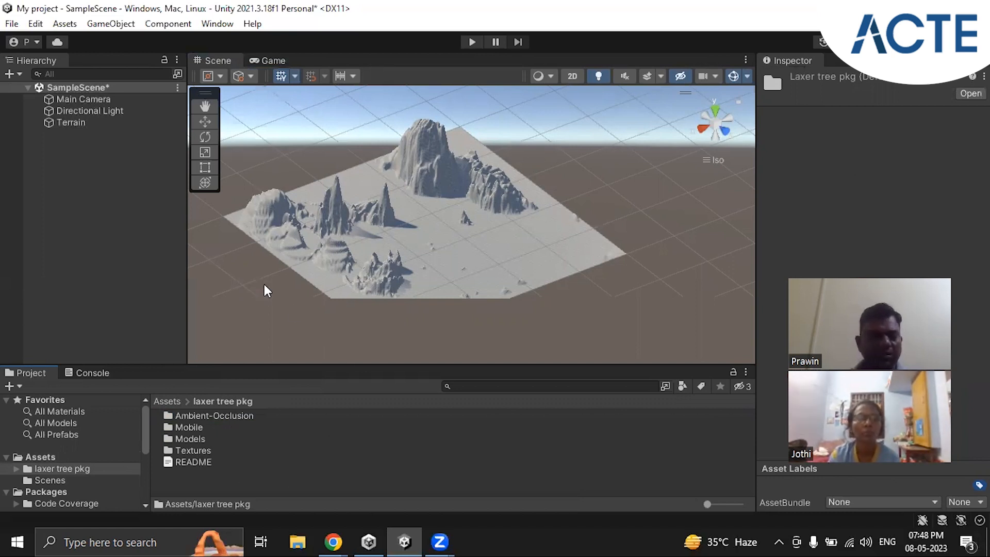
Step: Select the Terrain object and choose Paint Texture as its terrain painting tool
{"action": "left_click", "coordinate": [76, 123]}
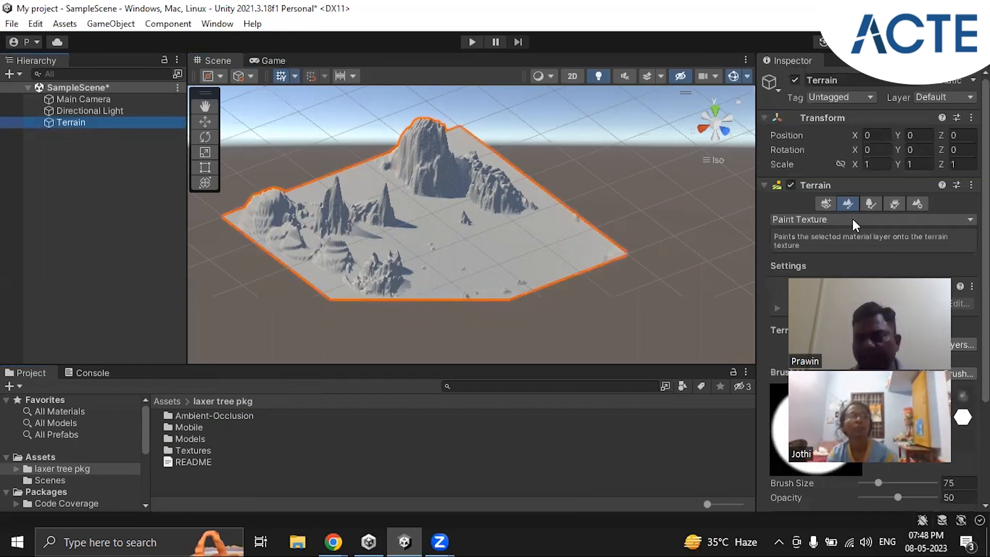
{"action": "left_click", "coordinate": [849, 204]}
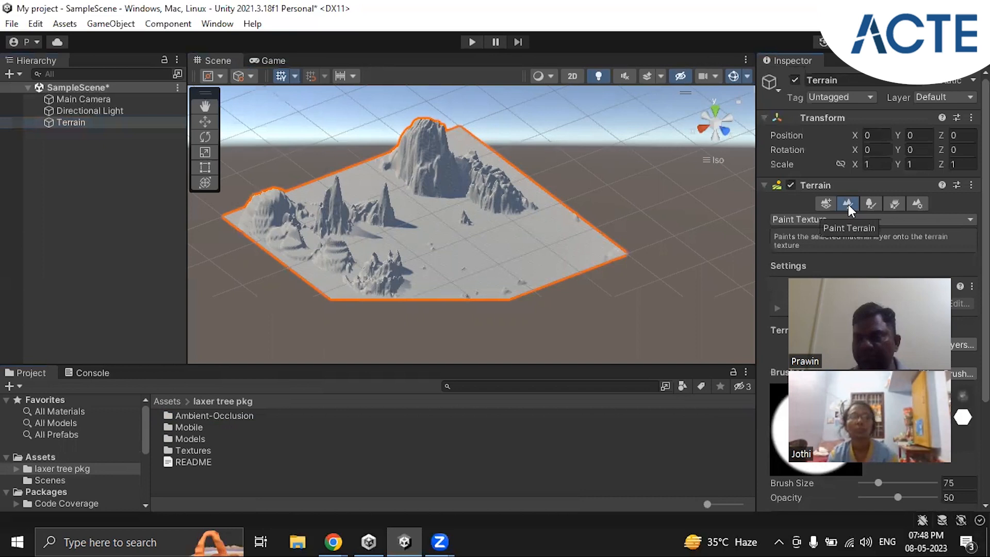
{"action": "left_click", "coordinate": [892, 222]}
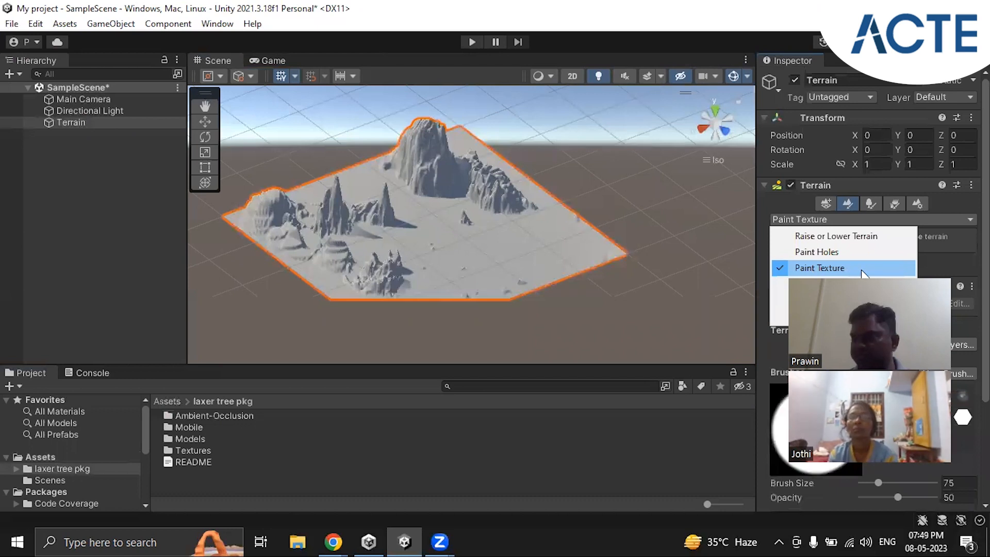
{"action": "left_click", "coordinate": [814, 269]}
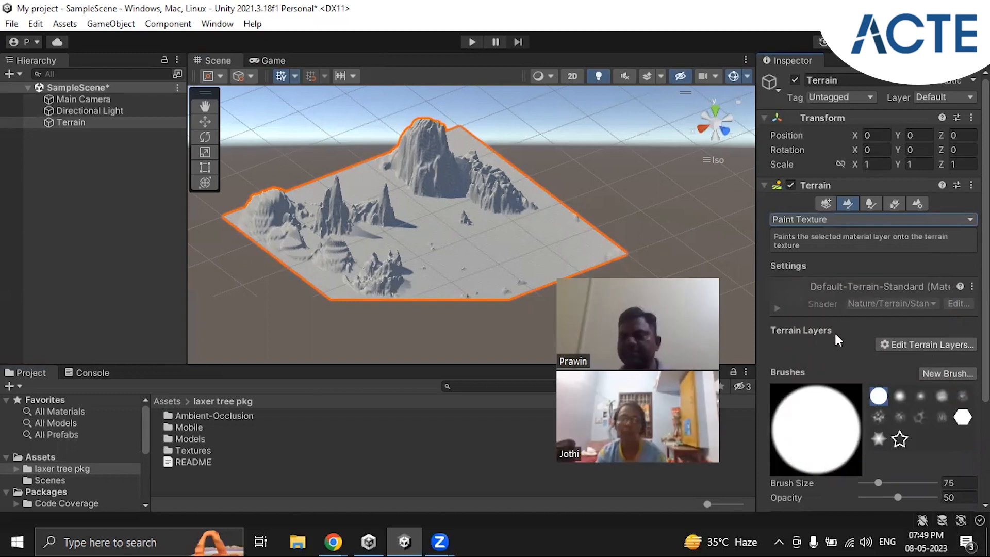
Step: Create a terrain layer that uses the bark pine texture
{"action": "scroll", "coordinate": [834, 331], "scroll_direction": "down", "scroll_amount": 3}
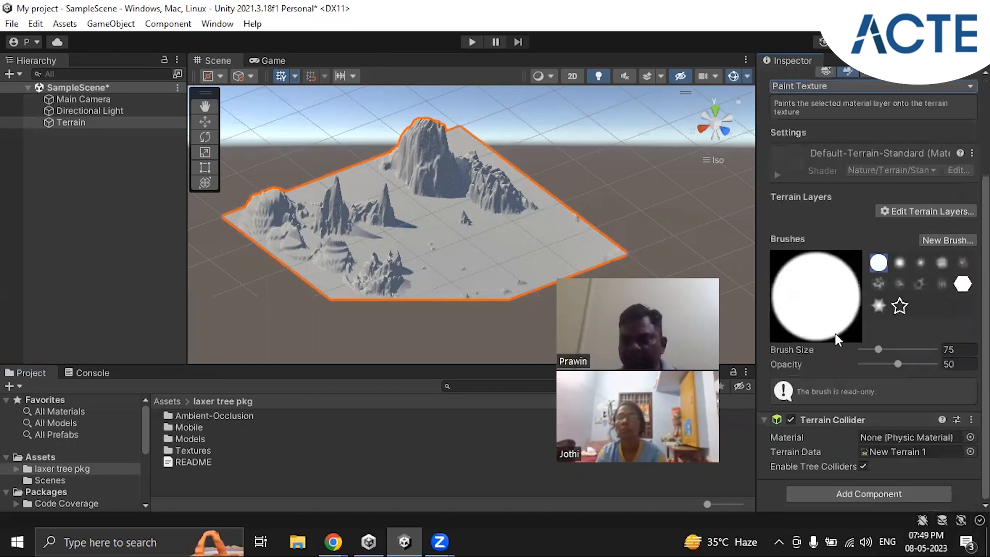
{"action": "scroll", "coordinate": [835, 333], "scroll_direction": "up", "scroll_amount": 2}
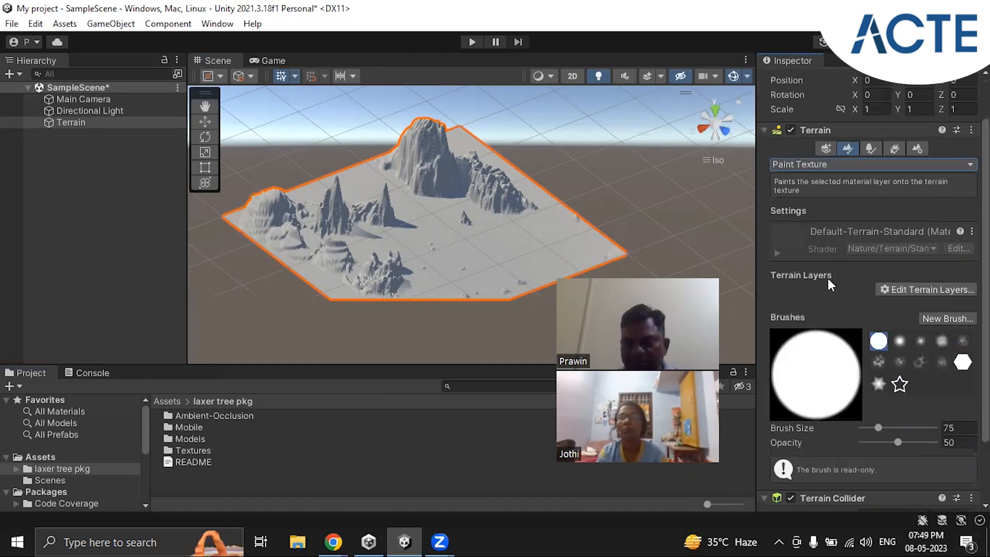
{"action": "left_click", "coordinate": [912, 290]}
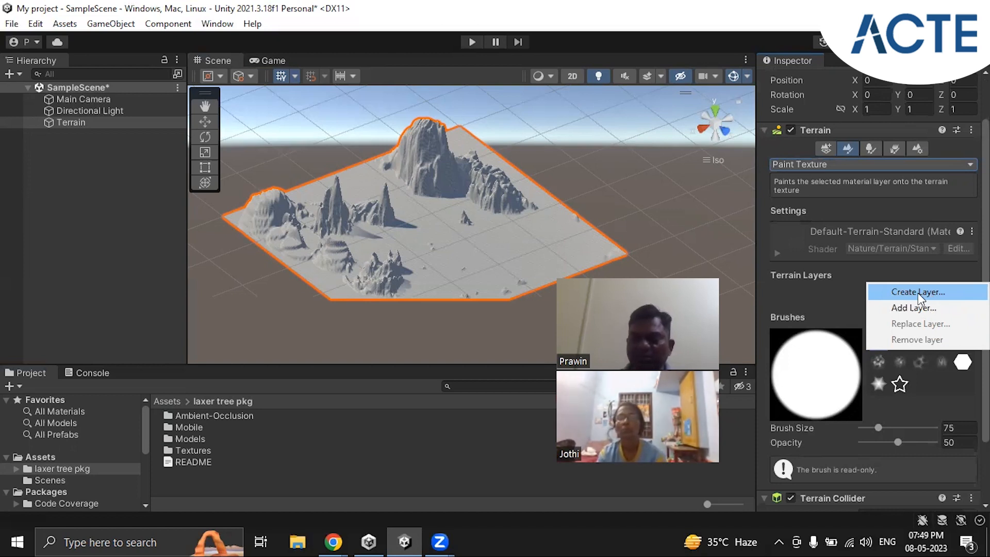
{"action": "left_click", "coordinate": [928, 293]}
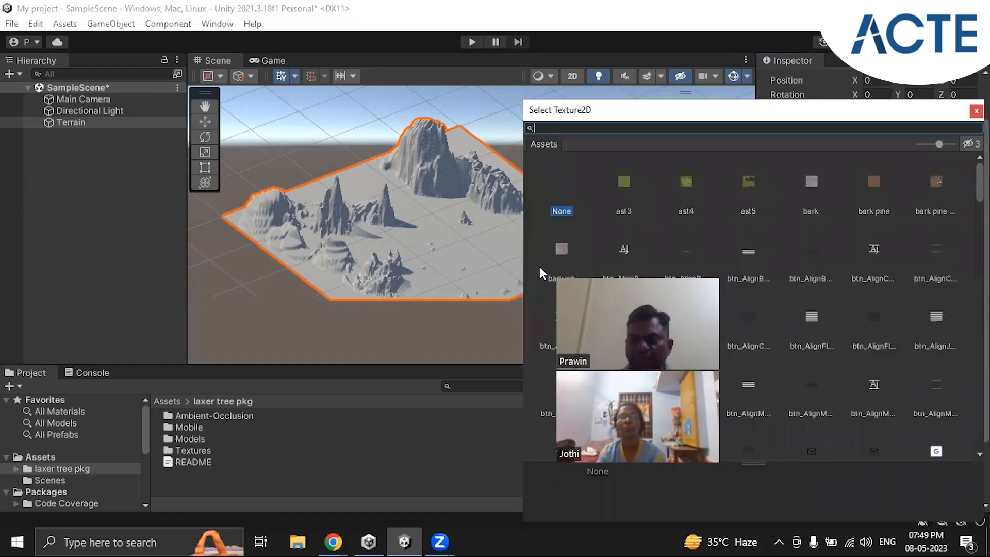
{"action": "left_click_drag", "start_coordinate": [665, 277], "coordinate": [410, 253]}
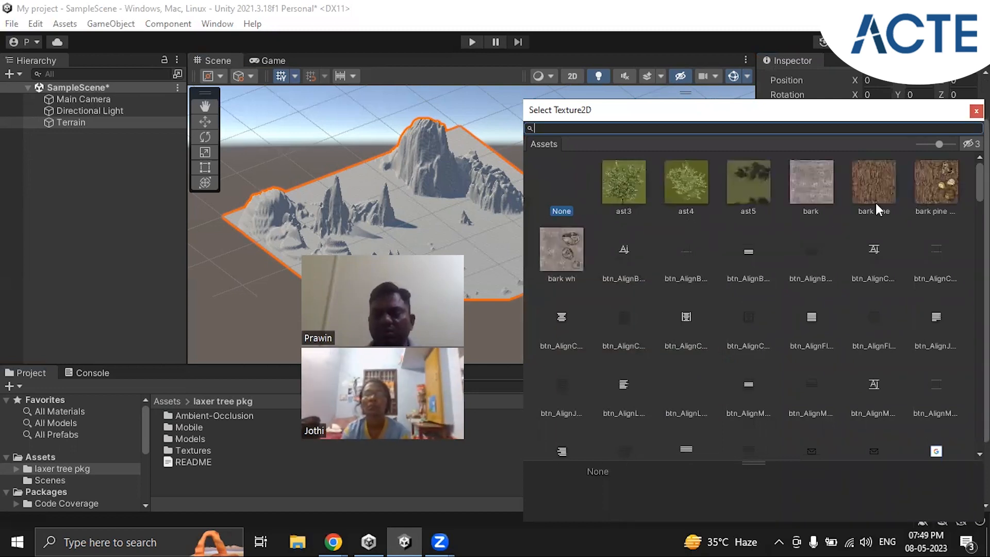
{"action": "scroll", "coordinate": [897, 303], "scroll_direction": "down", "scroll_amount": 3}
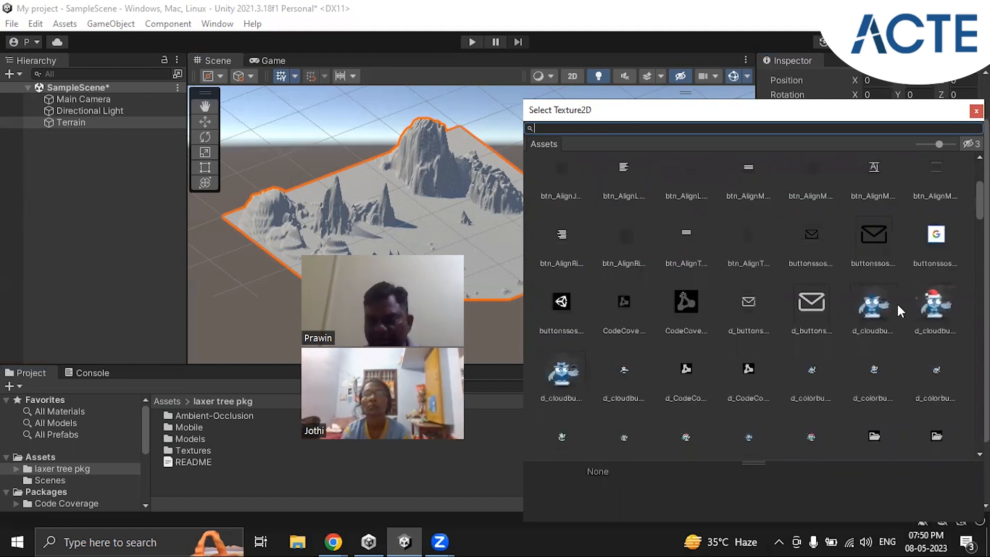
{"action": "scroll", "coordinate": [896, 302], "scroll_direction": "down", "scroll_amount": 10}
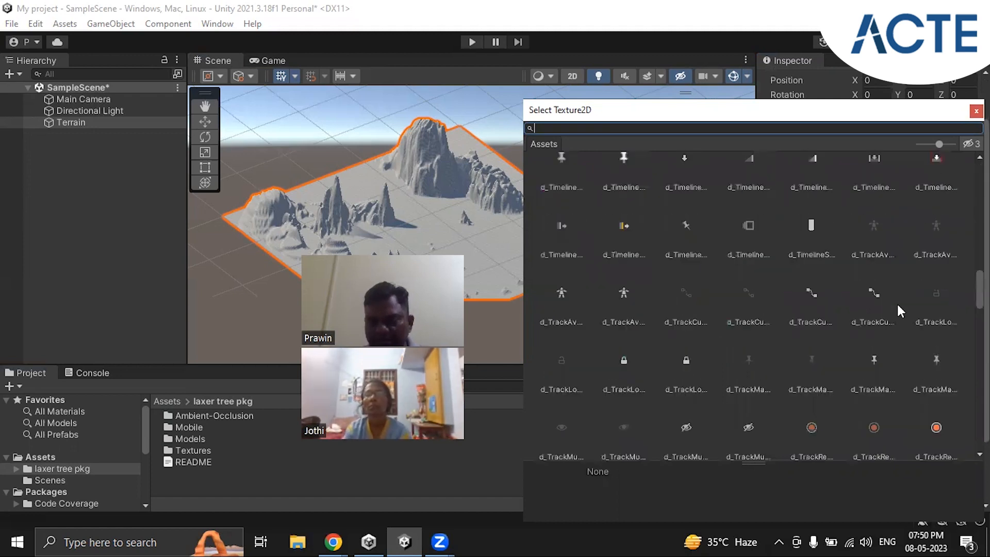
{"action": "scroll", "coordinate": [896, 303], "scroll_direction": "down", "scroll_amount": 3}
{"action": "scroll", "coordinate": [896, 302], "scroll_direction": "down", "scroll_amount": 5}
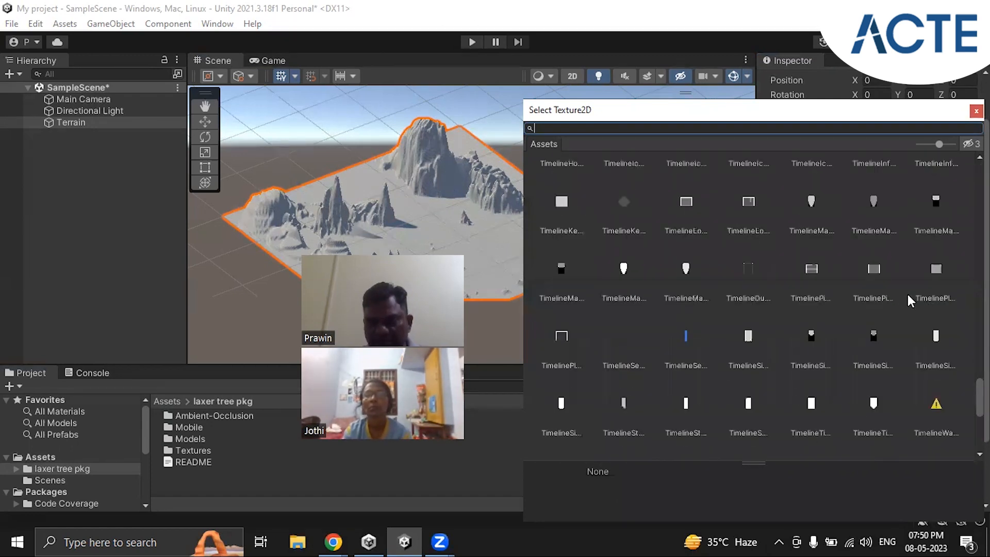
{"action": "scroll", "coordinate": [908, 294], "scroll_direction": "up", "scroll_amount": 5}
{"action": "scroll", "coordinate": [908, 294], "scroll_direction": "up", "scroll_amount": 5}
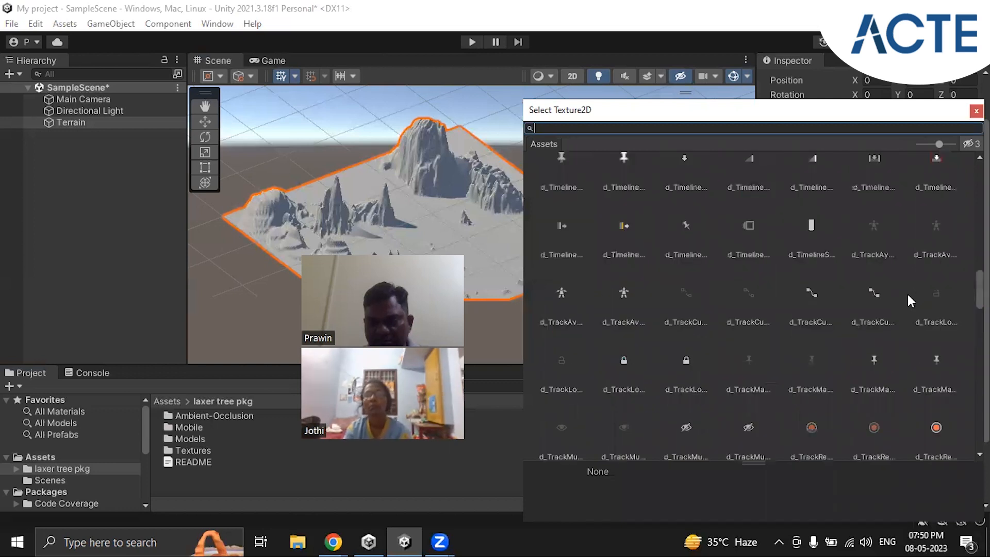
{"action": "scroll", "coordinate": [907, 292], "scroll_direction": "down", "scroll_amount": 3}
{"action": "scroll", "coordinate": [924, 281], "scroll_direction": "down", "scroll_amount": 2}
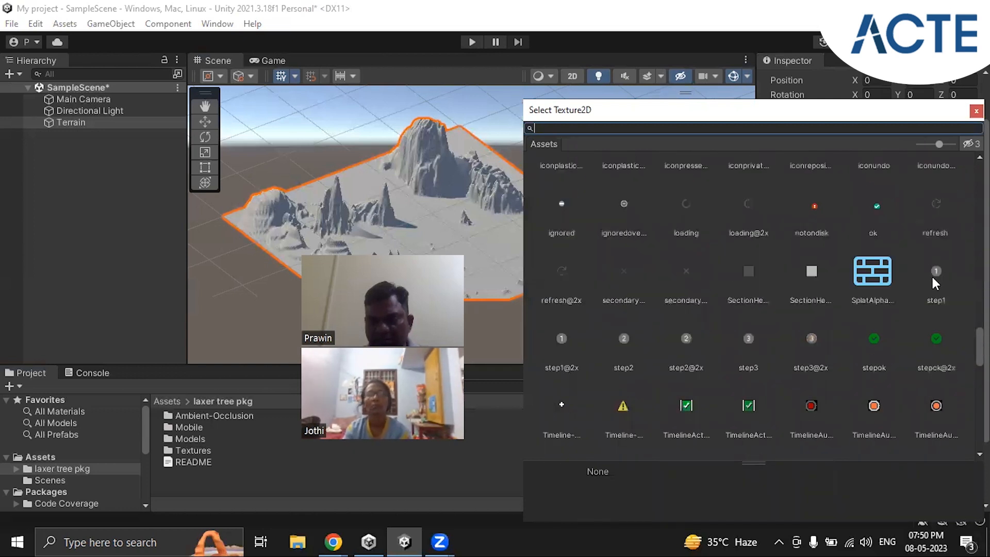
{"action": "scroll", "coordinate": [933, 281], "scroll_direction": "up", "scroll_amount": 10}
{"action": "scroll", "coordinate": [932, 281], "scroll_direction": "up", "scroll_amount": 8}
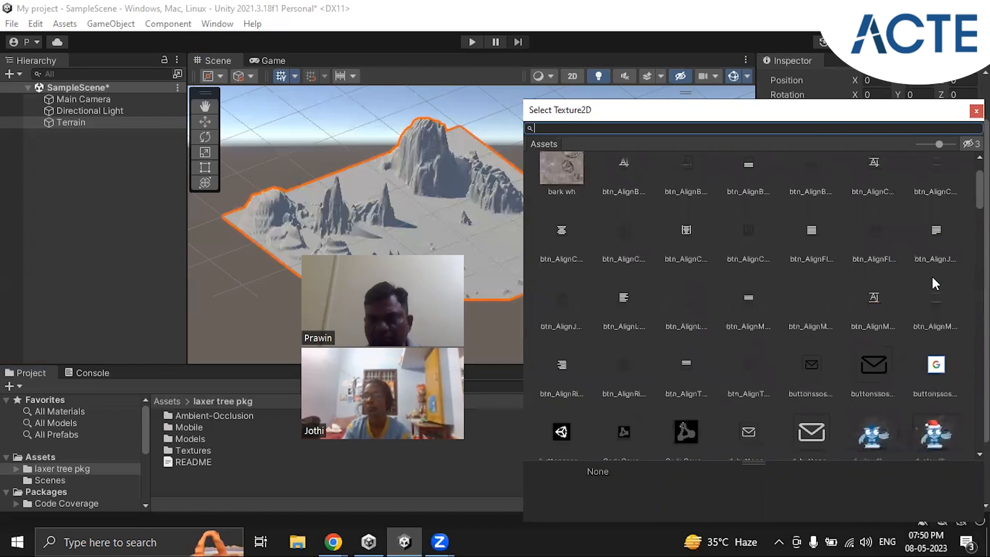
{"action": "scroll", "coordinate": [933, 279], "scroll_direction": "up", "scroll_amount": 2}
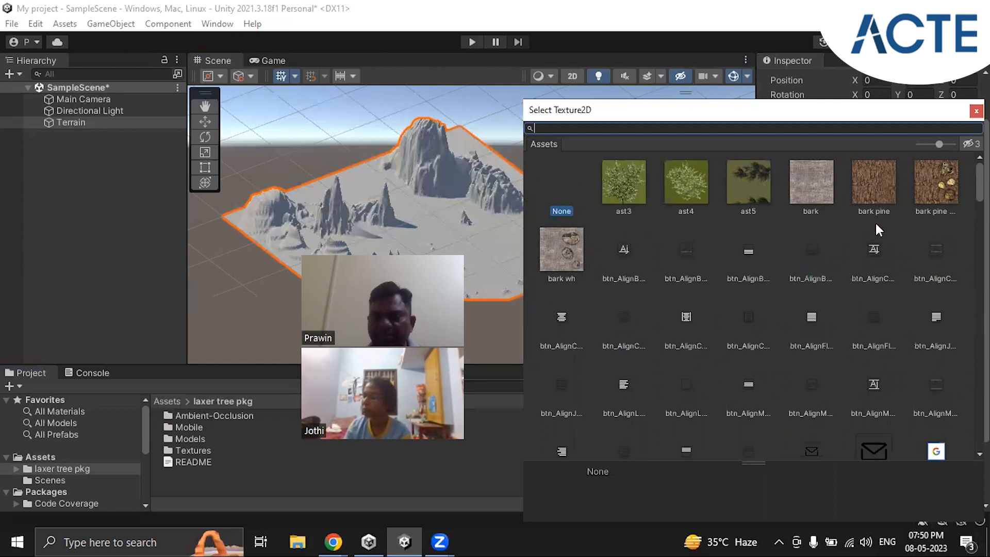
{"action": "left_click", "coordinate": [876, 189]}
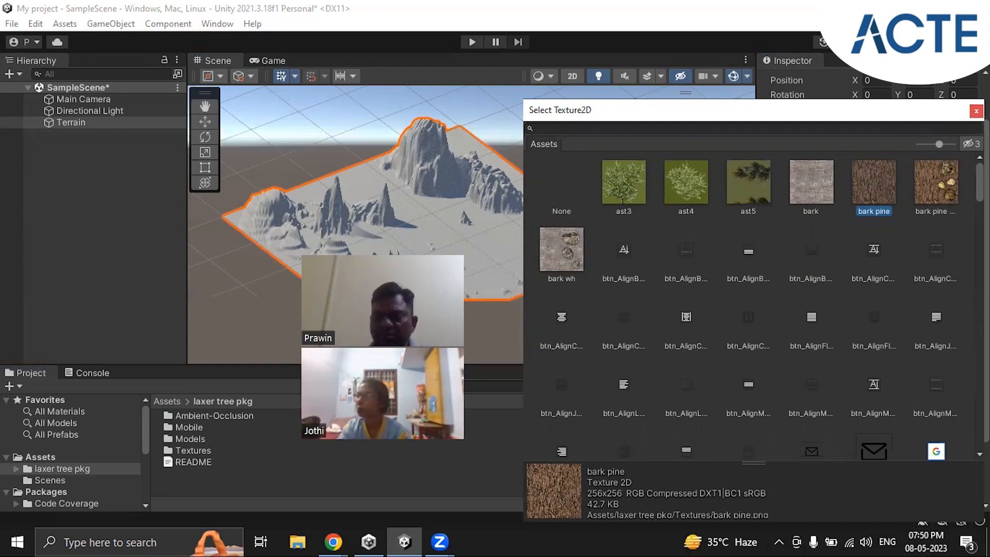
{"action": "left_click", "coordinate": [976, 112]}
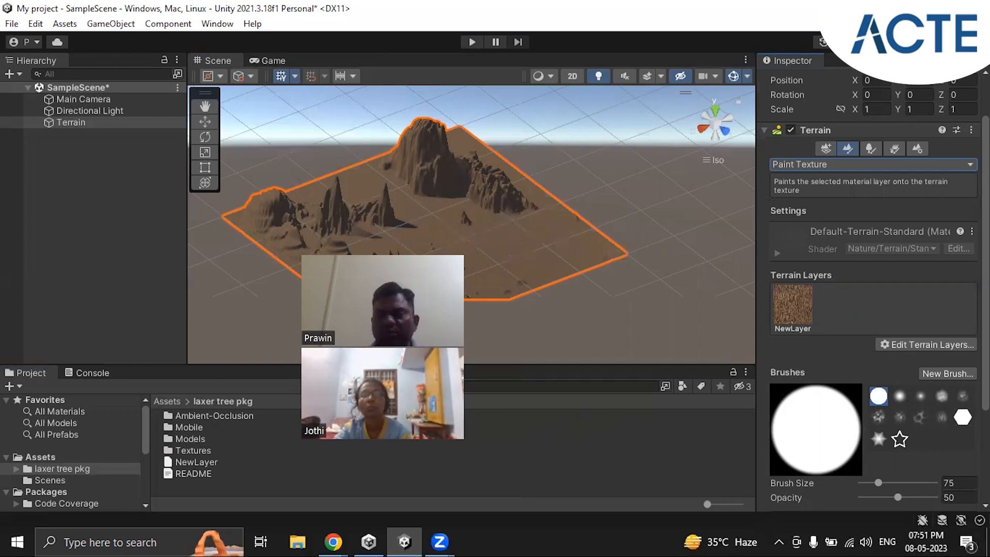
Step: Create a second terrain layer that uses the bark texture
{"action": "left_click", "coordinate": [937, 345]}
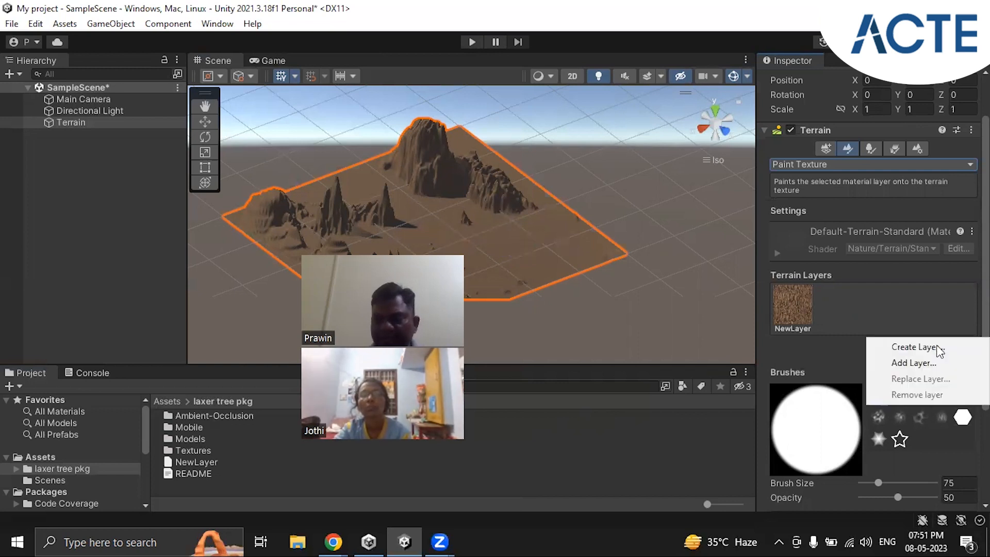
{"action": "left_click", "coordinate": [922, 347]}
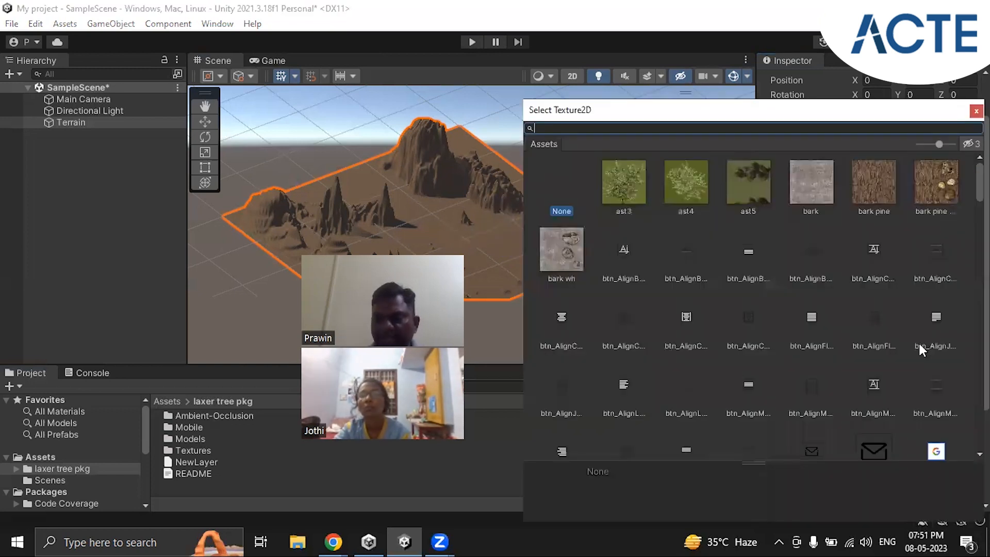
{"action": "left_click", "coordinate": [821, 174]}
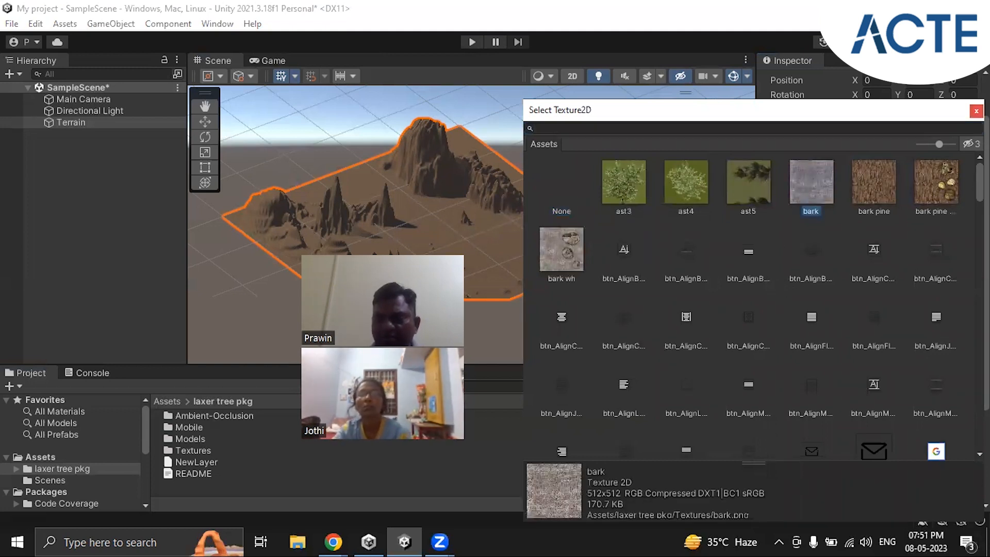
{"action": "left_click", "coordinate": [977, 111]}
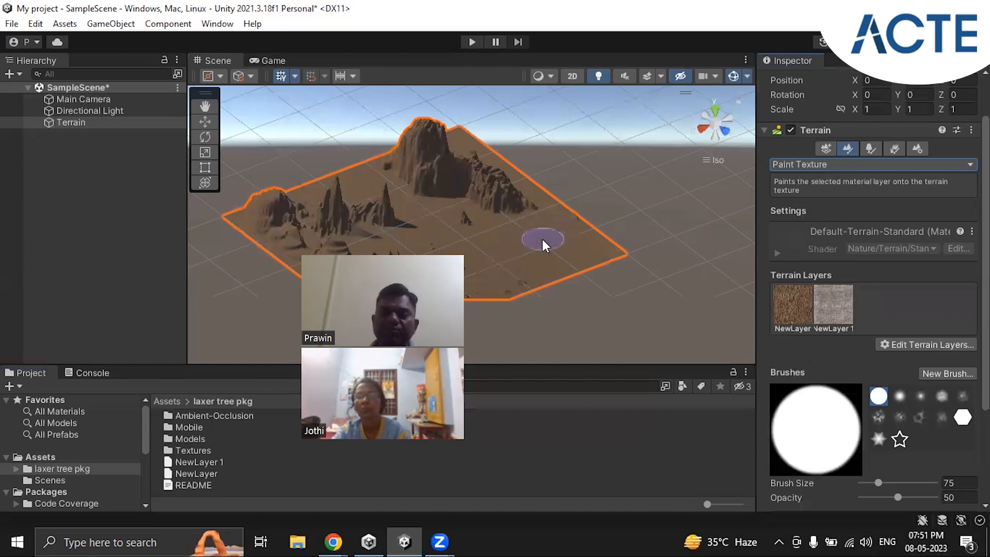
Step: Paint the grey bark layer over the tall mountains and the flat ground in front of them, using the round brush at size 75
{"action": "left_click", "coordinate": [846, 308]}
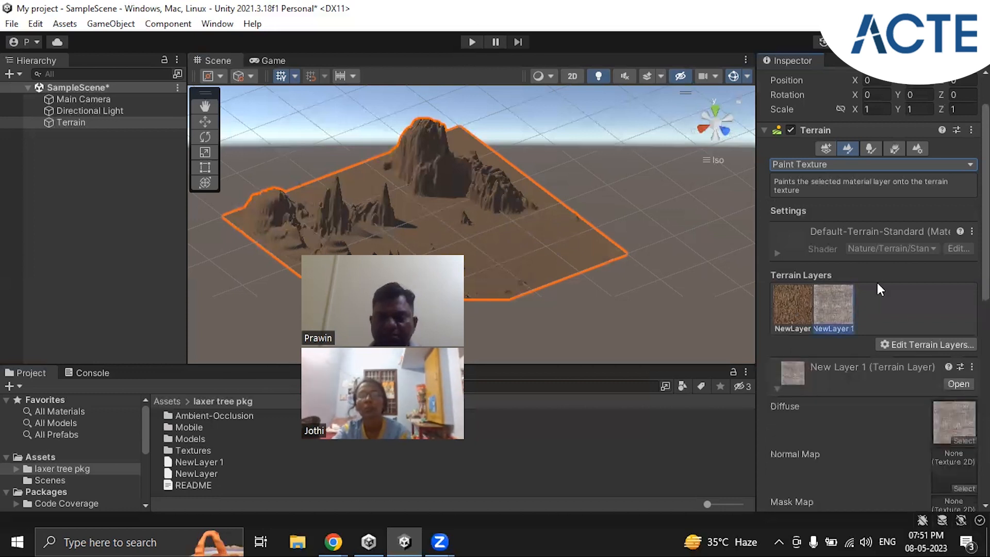
{"action": "scroll", "coordinate": [885, 275], "scroll_direction": "down", "scroll_amount": 6}
{"action": "scroll", "coordinate": [884, 275], "scroll_direction": "down", "scroll_amount": 3}
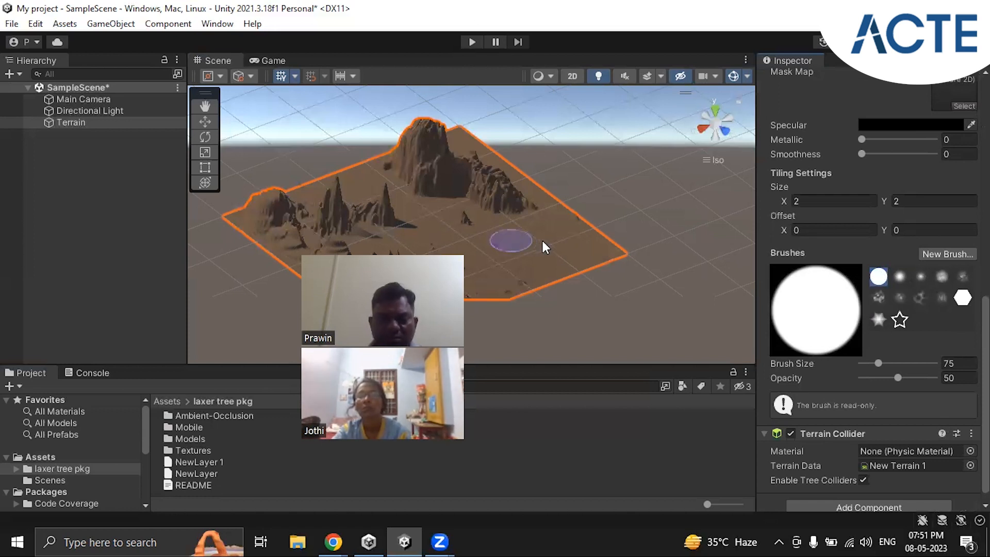
{"action": "left_click", "coordinate": [500, 241]}
{"action": "left_click", "coordinate": [542, 252]}
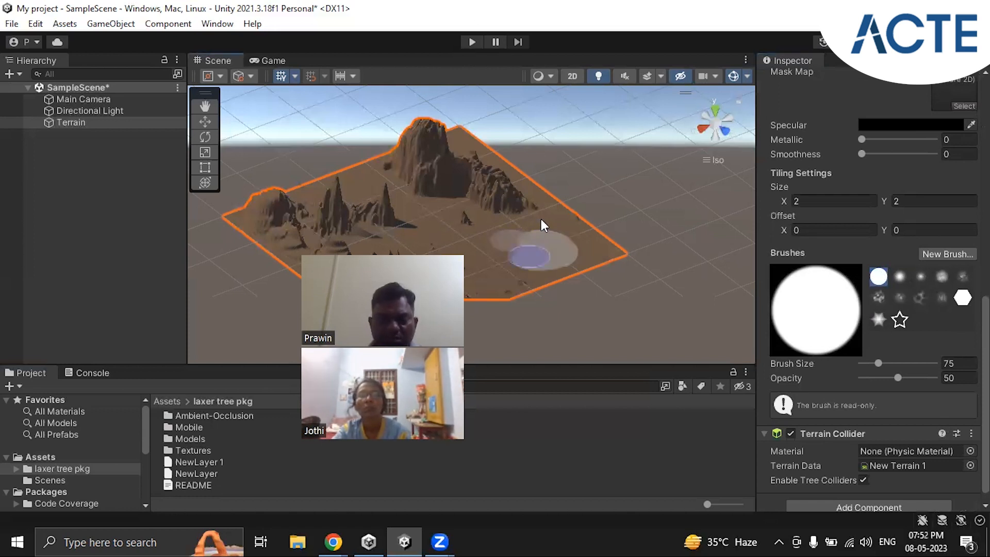
{"action": "left_click_drag", "start_coordinate": [541, 226], "coordinate": [589, 246]}
{"action": "mouse_move", "coordinate": [434, 234]}
{"action": "left_mouse_down"}
{"action": "mouse_move", "coordinate": [497, 200]}
{"action": "mouse_move", "coordinate": [512, 211]}
{"action": "mouse_move", "coordinate": [481, 177]}
{"action": "mouse_move", "coordinate": [491, 246]}
{"action": "mouse_move", "coordinate": [468, 215]}
{"action": "mouse_move", "coordinate": [431, 215]}
{"action": "mouse_move", "coordinate": [405, 157]}
{"action": "mouse_move", "coordinate": [535, 241]}
{"action": "left_mouse_up"}
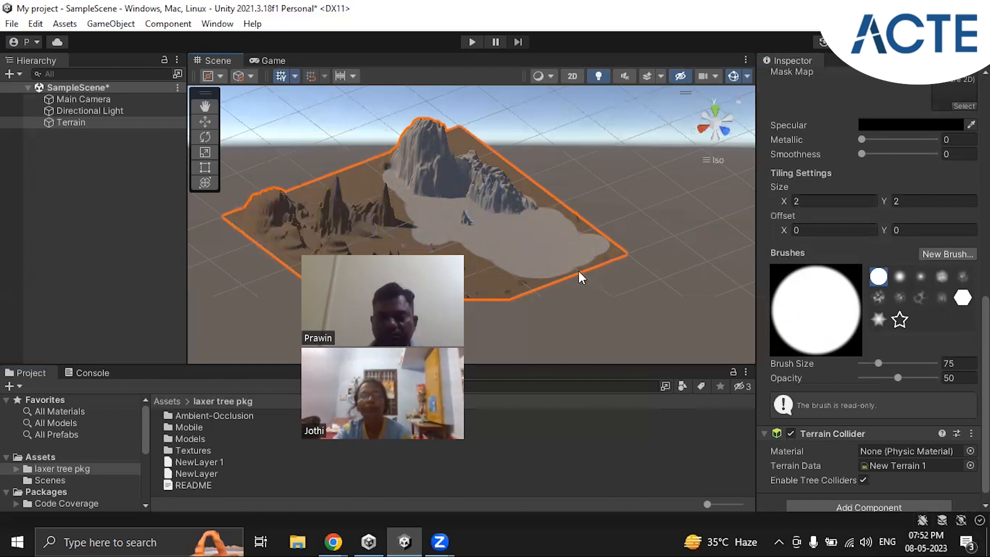
Step: Try painting a hole in the terrain's flat front area with the Paint Holes tool
{"action": "scroll", "coordinate": [969, 272], "scroll_direction": "up", "scroll_amount": 5}
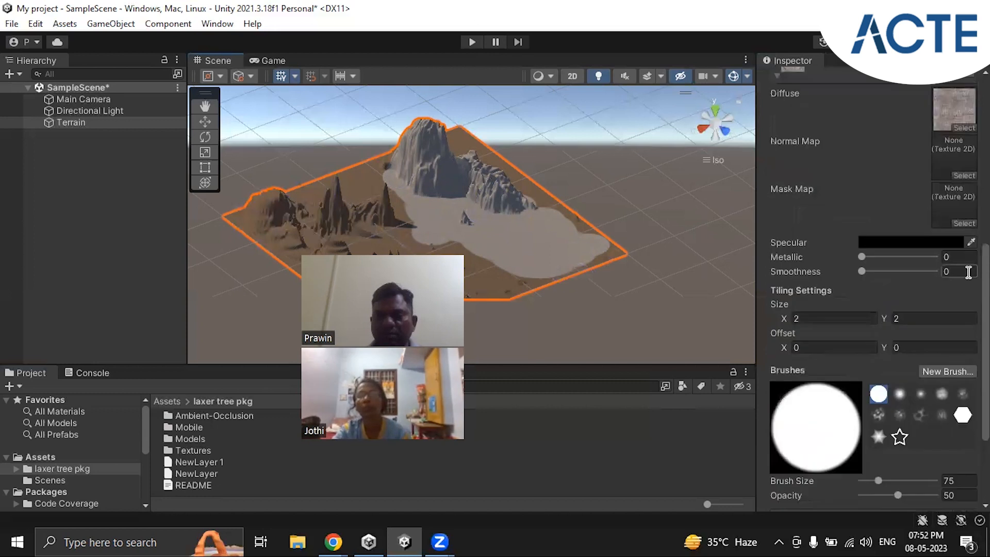
{"action": "scroll", "coordinate": [969, 272], "scroll_direction": "up", "scroll_amount": 15}
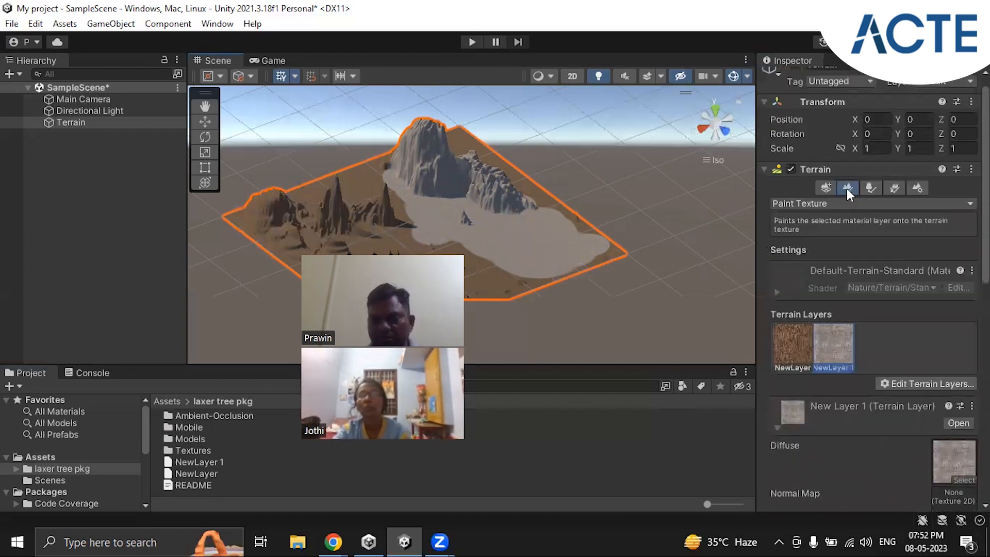
{"action": "left_click", "coordinate": [803, 204]}
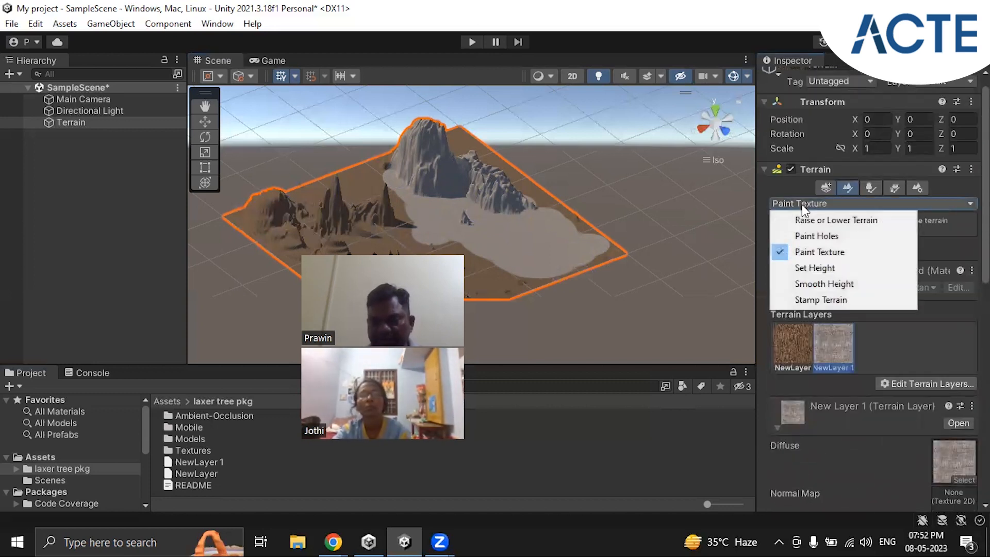
{"action": "left_click", "coordinate": [812, 237]}
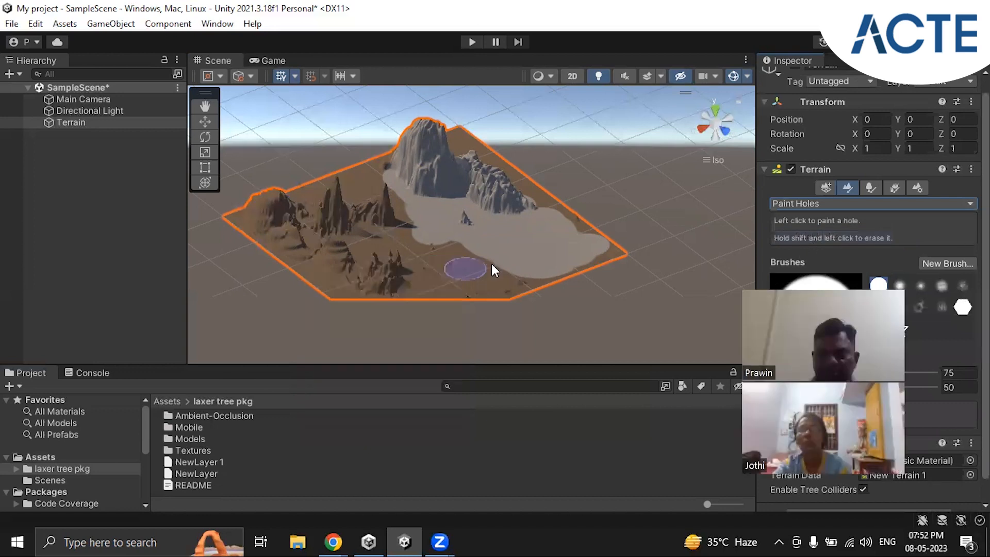
{"action": "scroll", "coordinate": [463, 280], "scroll_direction": "up", "scroll_amount": 3}
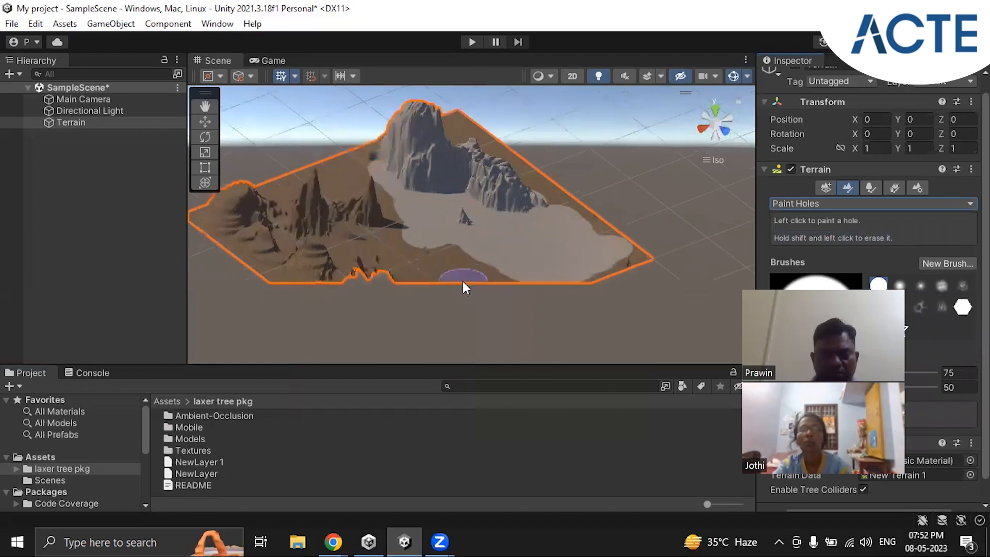
{"action": "mouse_move", "coordinate": [399, 275]}
{"action": "right_mouse_down"}
{"action": "mouse_move", "coordinate": [599, 289]}
{"action": "mouse_move", "coordinate": [529, 311]}
{"action": "right_mouse_up"}
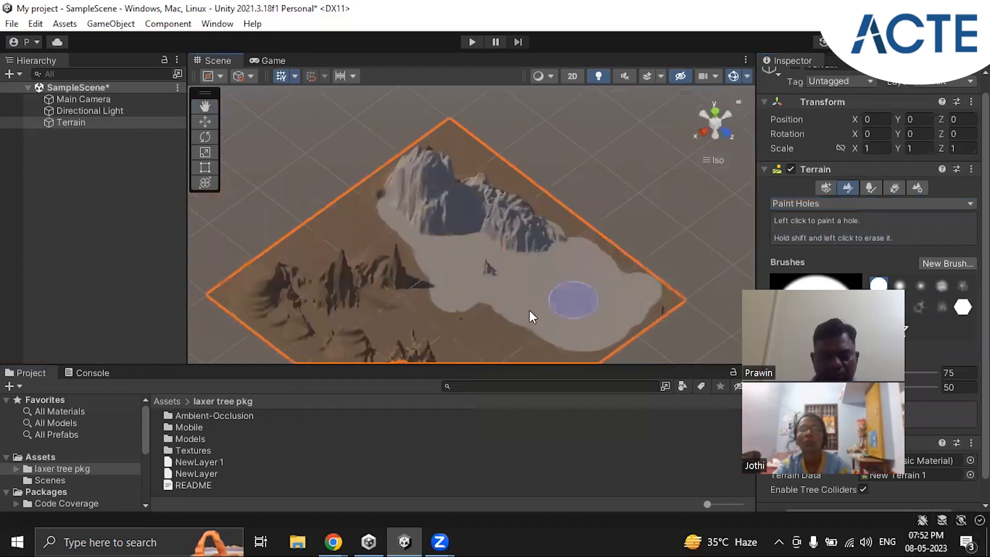
{"action": "left_click", "coordinate": [483, 336]}
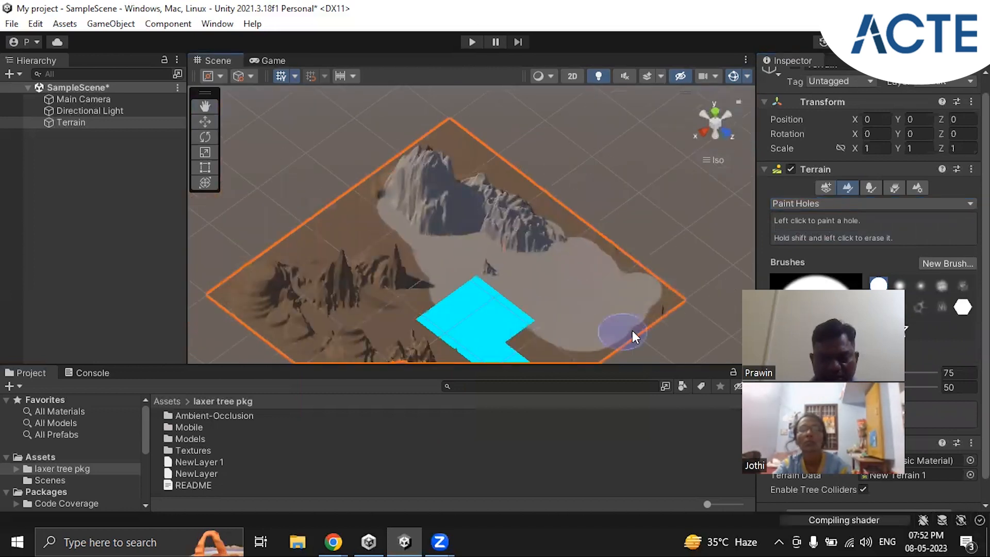
{"action": "right_click_drag", "start_coordinate": [241, 274], "coordinate": [513, 308]}
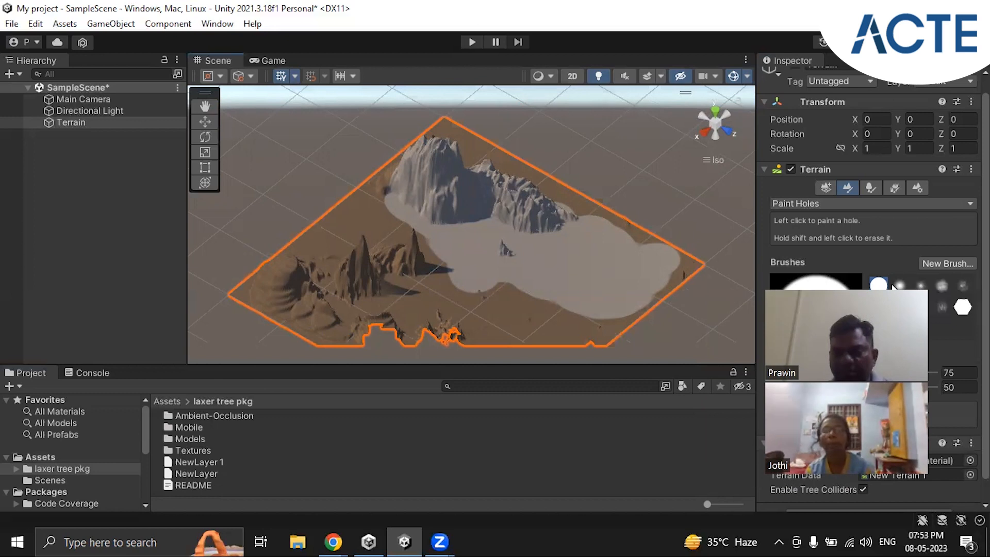
Step: Choose Set Height as the terrain painting tool and set its target height to 20
{"action": "left_click", "coordinate": [857, 200]}
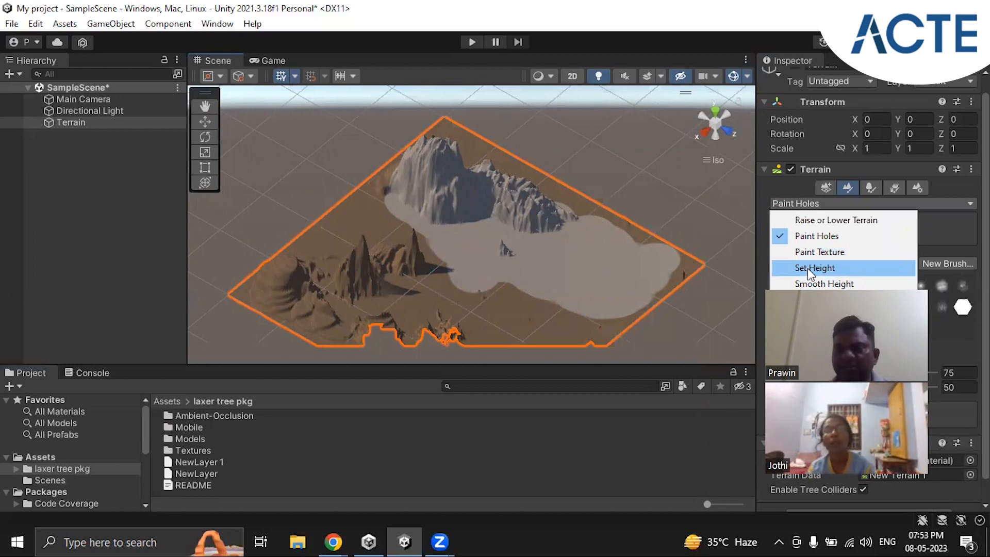
{"action": "left_click", "coordinate": [808, 269]}
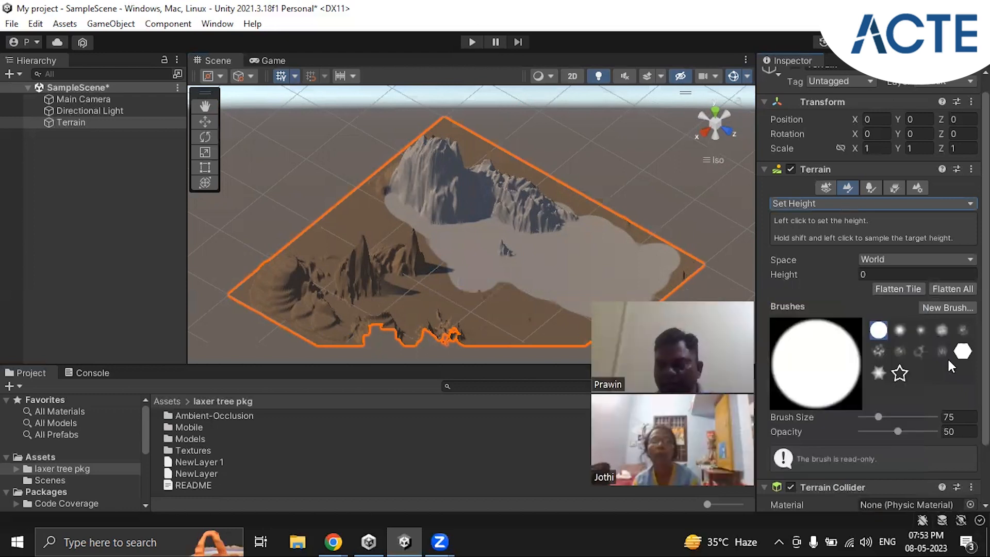
{"action": "scroll", "coordinate": [925, 345], "scroll_direction": "down", "scroll_amount": 3}
{"action": "scroll", "coordinate": [925, 345], "scroll_direction": "up", "scroll_amount": 4}
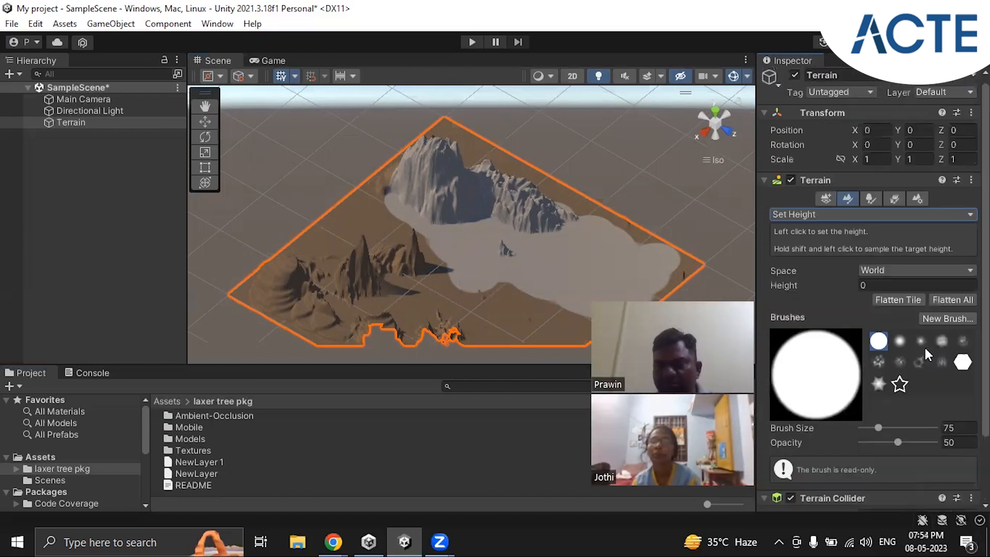
{"action": "left_click", "coordinate": [865, 287]}
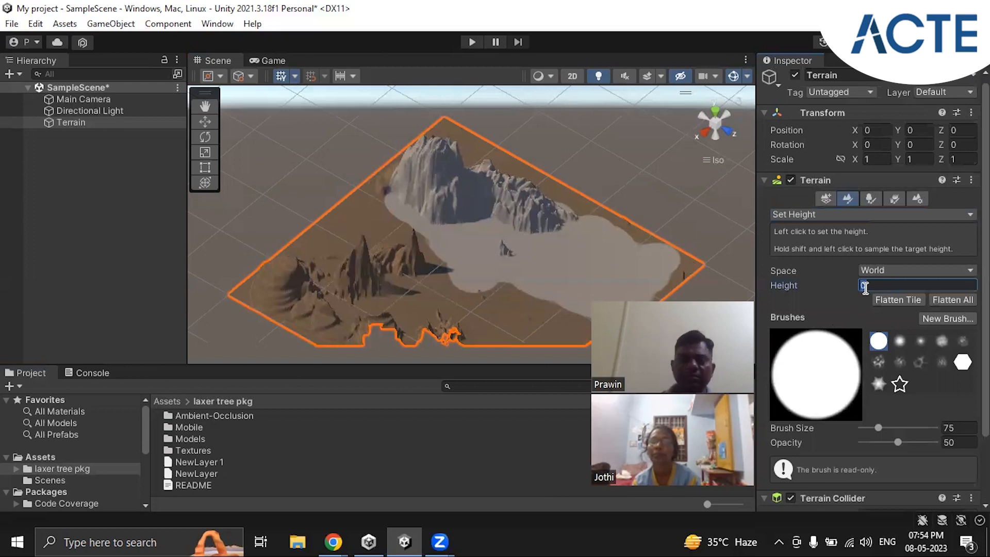
{"action": "type", "text": "20"}
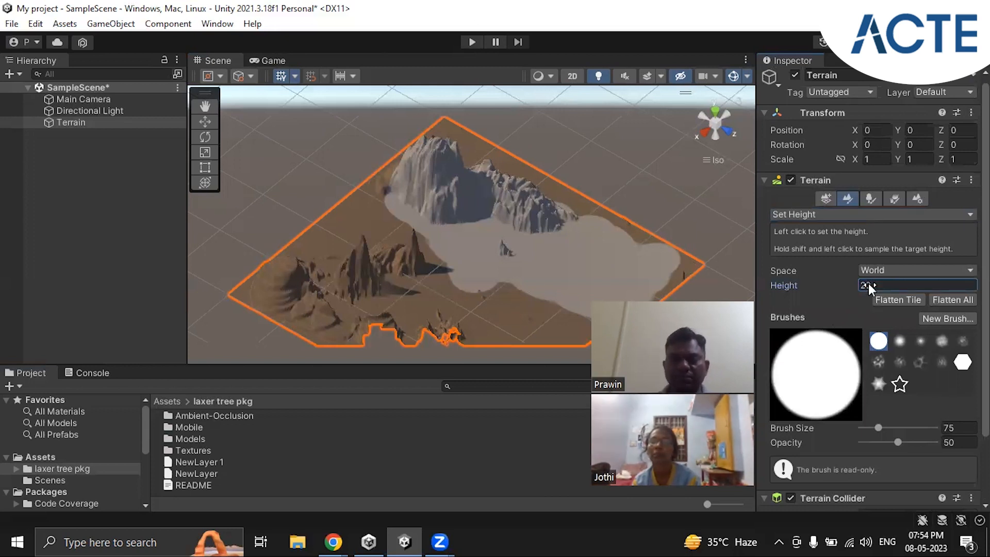
Step: Flatten the tall grey mountain and reshape the brown peaks using Set Height at height 20 and brush size 75
{"action": "left_click", "coordinate": [435, 168]}
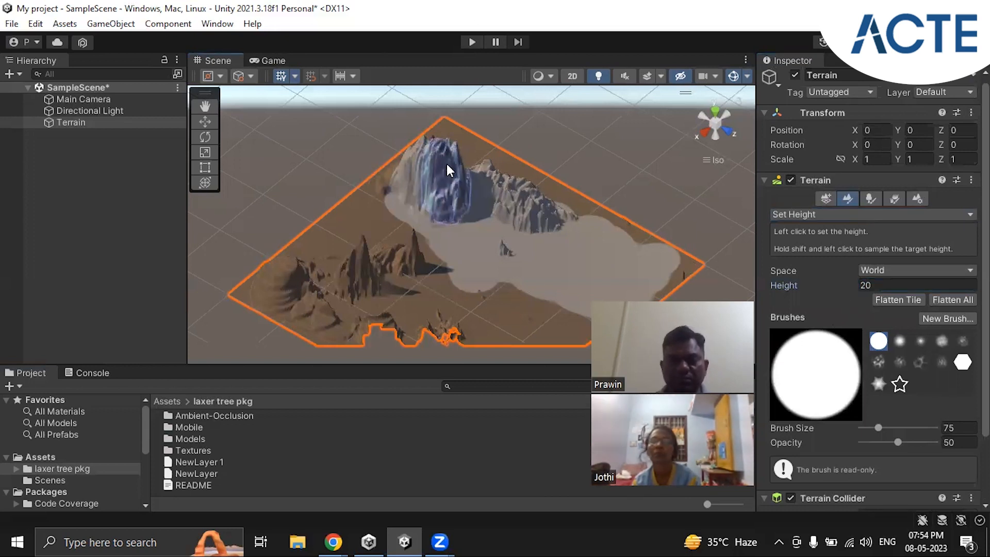
{"action": "left_click_drag", "start_coordinate": [448, 153], "coordinate": [447, 154]}
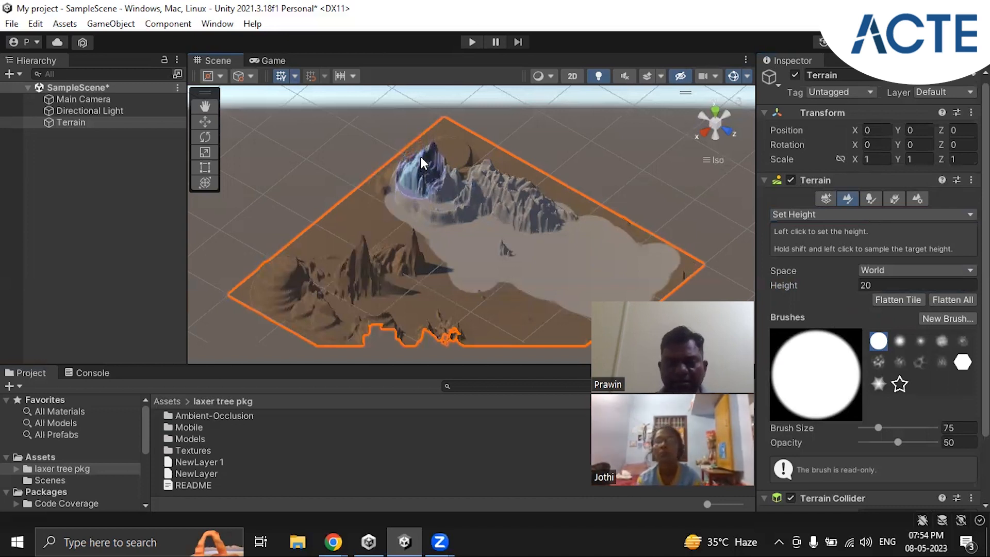
{"action": "mouse_move", "coordinate": [420, 156]}
{"action": "left_mouse_down"}
{"action": "mouse_move", "coordinate": [413, 169]}
{"action": "mouse_move", "coordinate": [432, 157]}
{"action": "mouse_move", "coordinate": [407, 204]}
{"action": "mouse_move", "coordinate": [456, 165]}
{"action": "mouse_move", "coordinate": [487, 184]}
{"action": "left_mouse_up"}
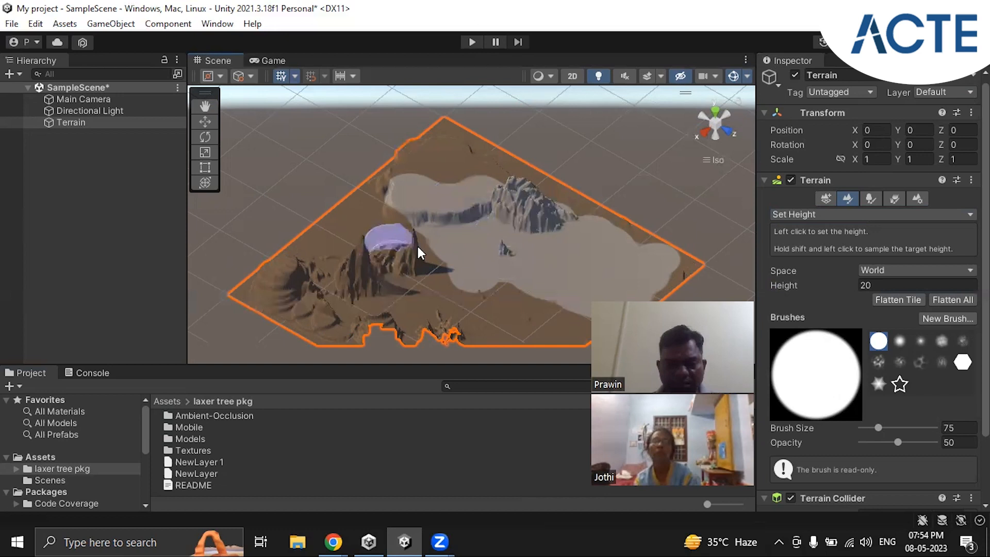
{"action": "left_click", "coordinate": [396, 259]}
{"action": "mouse_move", "coordinate": [396, 259]}
{"action": "left_mouse_down"}
{"action": "mouse_move", "coordinate": [333, 253]}
{"action": "mouse_move", "coordinate": [374, 257]}
{"action": "left_mouse_up"}
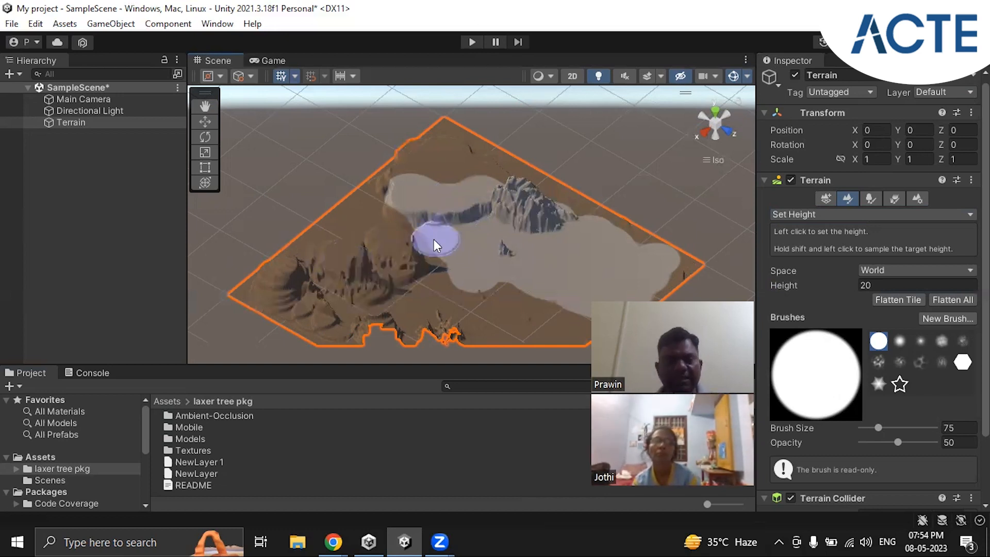
Step: Create a neighbor terrain along the existing terrain's edge in the positive Z direction
{"action": "scroll", "coordinate": [434, 240], "scroll_direction": "down", "scroll_amount": 4}
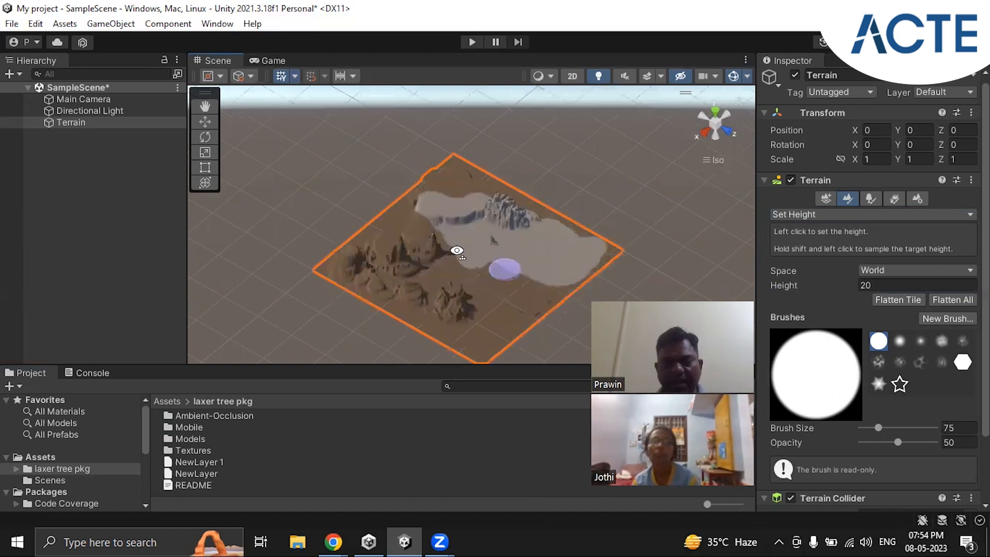
{"action": "left_click_drag", "start_coordinate": [458, 250], "coordinate": [506, 222], "text": "alt"}
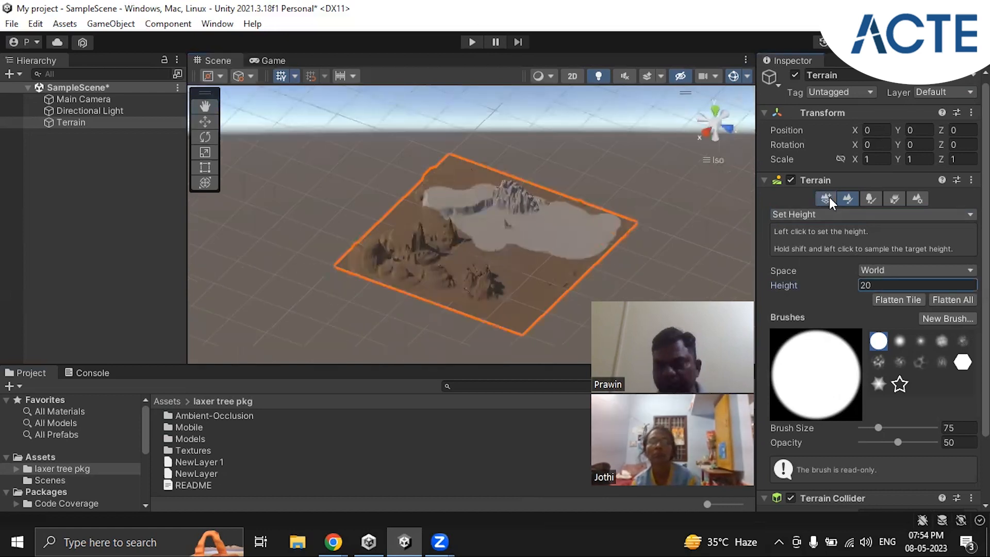
{"action": "left_click", "coordinate": [827, 199]}
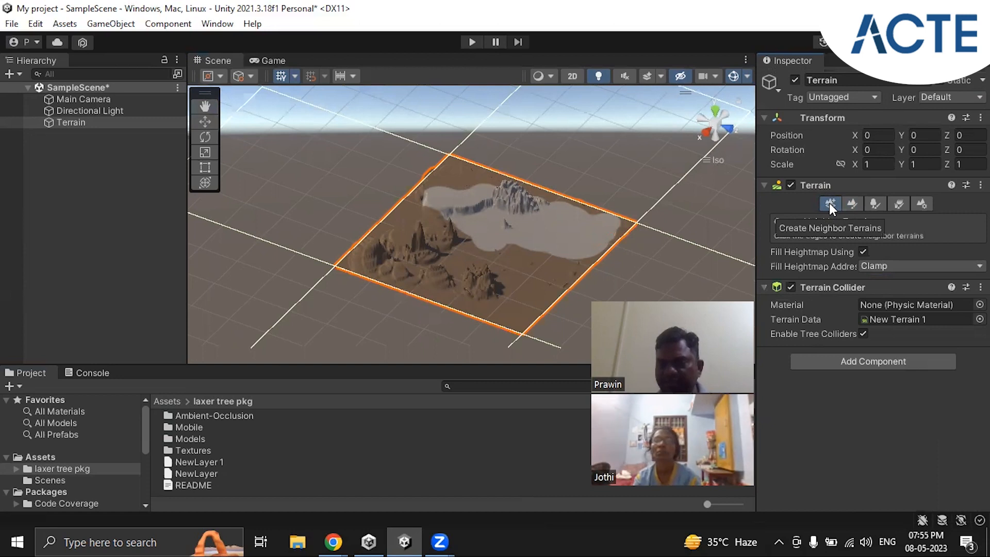
{"action": "left_click", "coordinate": [662, 275]}
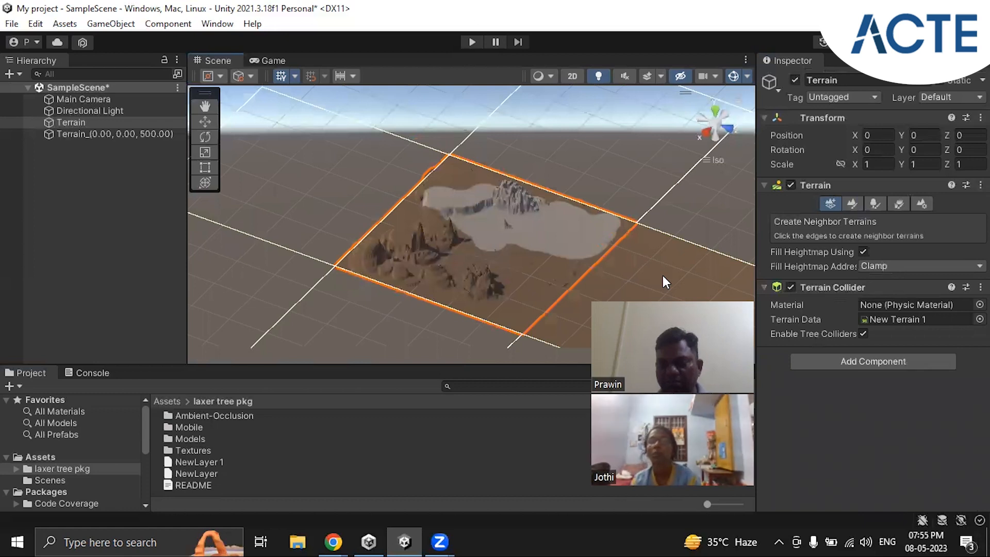
{"action": "scroll", "coordinate": [559, 245], "scroll_direction": "down", "scroll_amount": 4}
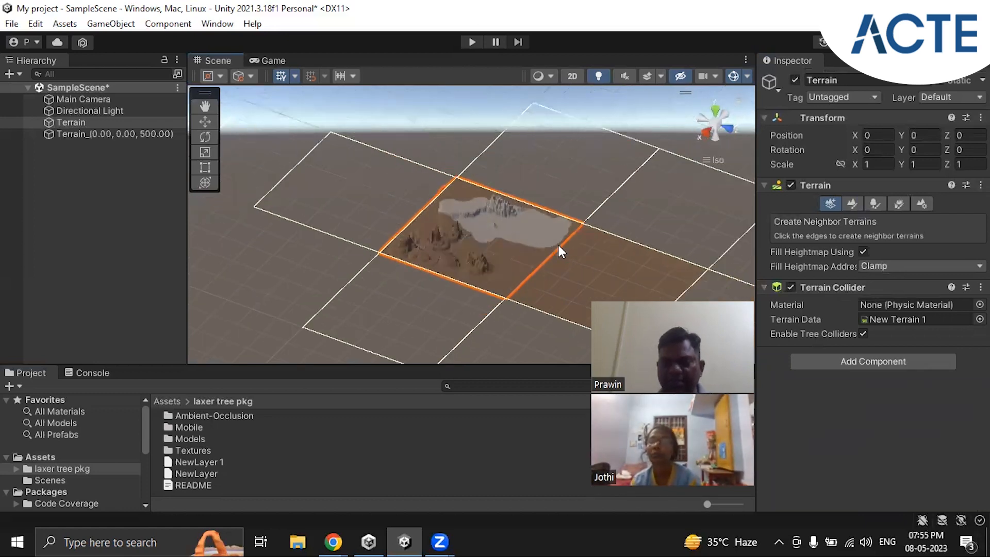
{"action": "scroll", "coordinate": [558, 246], "scroll_direction": "down", "scroll_amount": 3}
{"action": "middle_click_drag", "start_coordinate": [529, 271], "coordinate": [407, 234]}
{"action": "scroll", "coordinate": [406, 234], "scroll_direction": "up", "scroll_amount": 5}
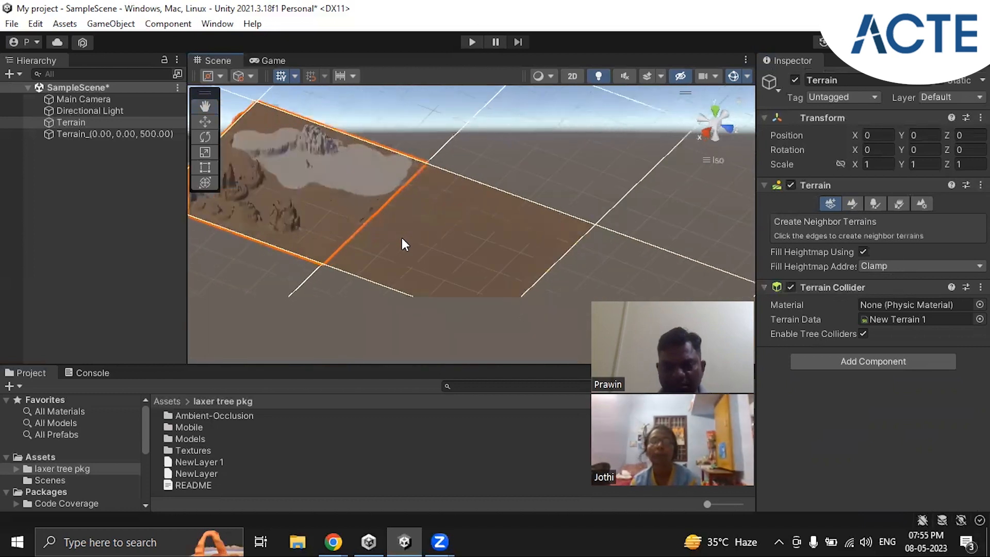
Step: Try setting the height to 20 near the middle of the neighbor terrain with the Set Height brush
{"action": "left_click", "coordinate": [459, 246]}
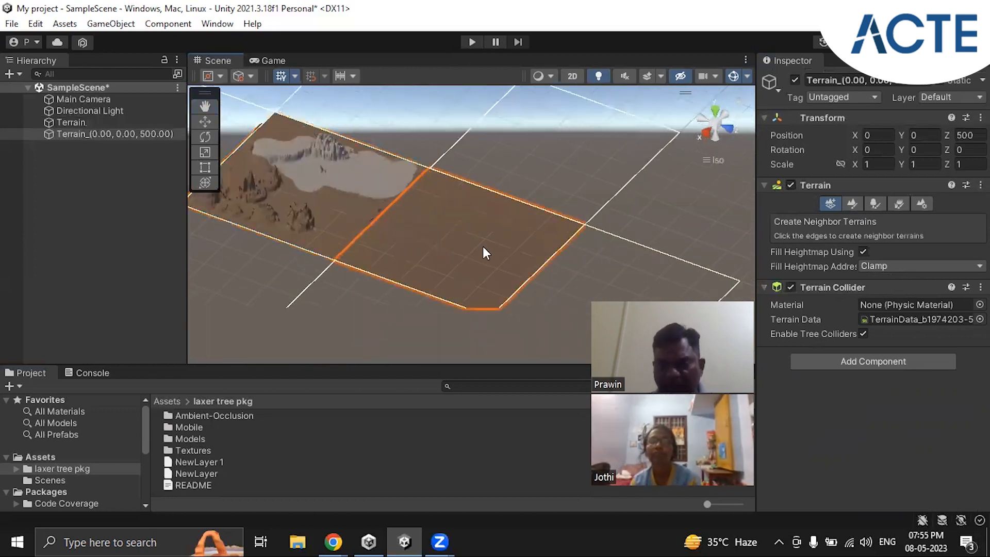
{"action": "left_click", "coordinate": [850, 204]}
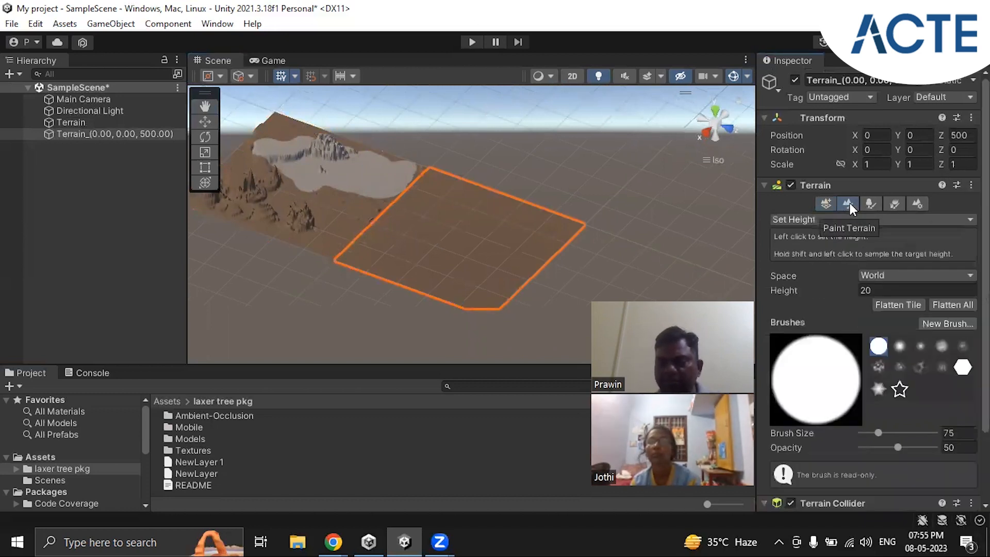
{"action": "left_click", "coordinate": [871, 289]}
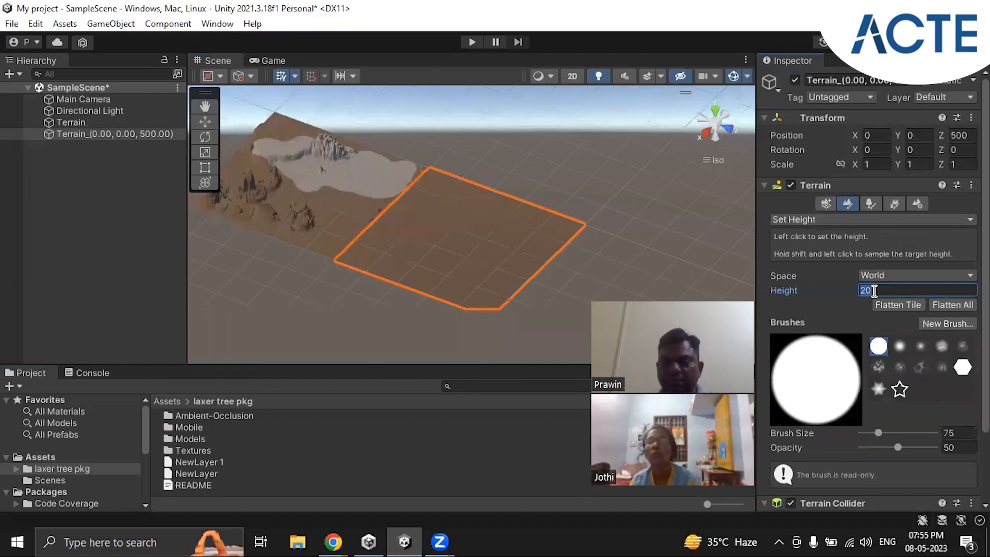
{"action": "left_click", "coordinate": [434, 236]}
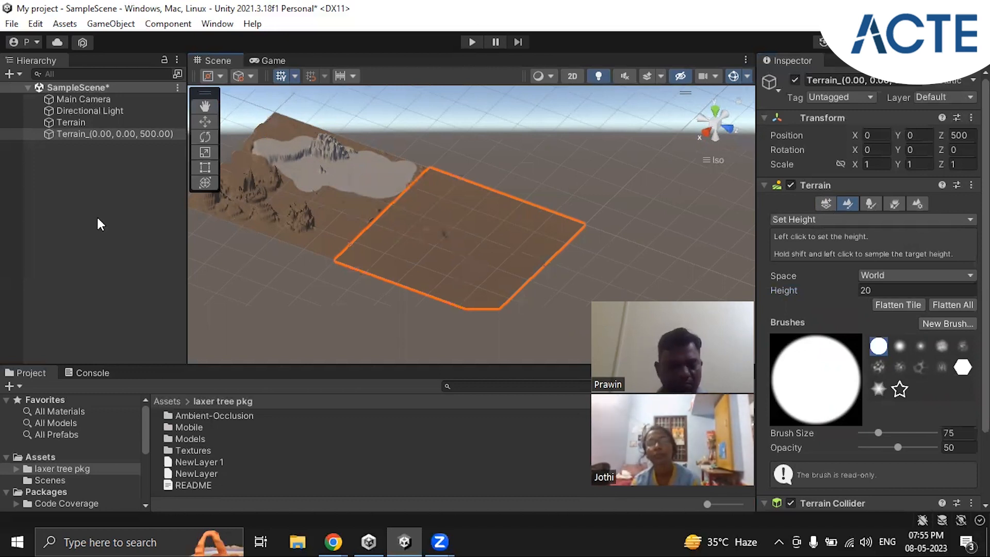
Step: Undo the height painting and the creation of the neighbor terrain
{"action": "key", "text": "Up"}
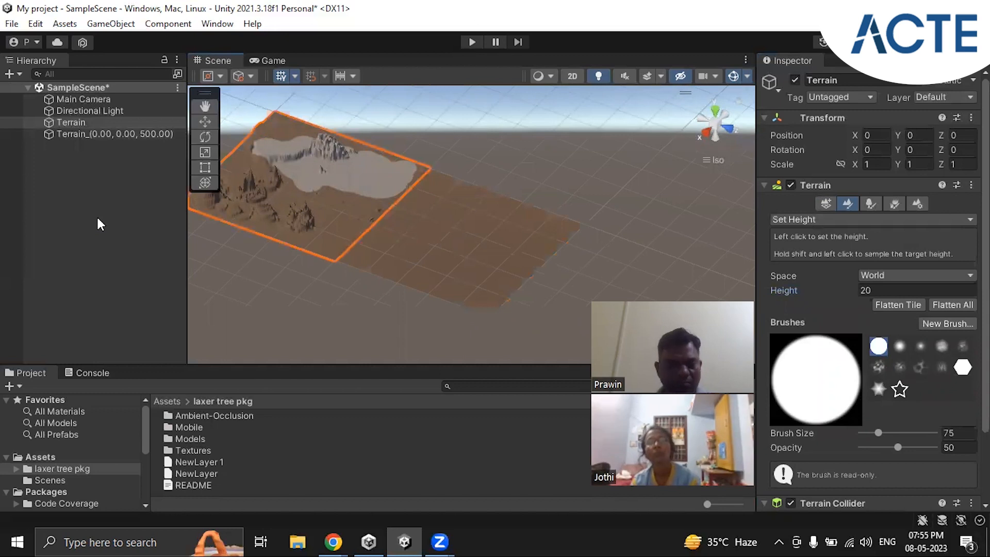
{"action": "key", "text": "ctrl+z"}
{"action": "middle_click_drag", "start_coordinate": [268, 181], "coordinate": [411, 221]}
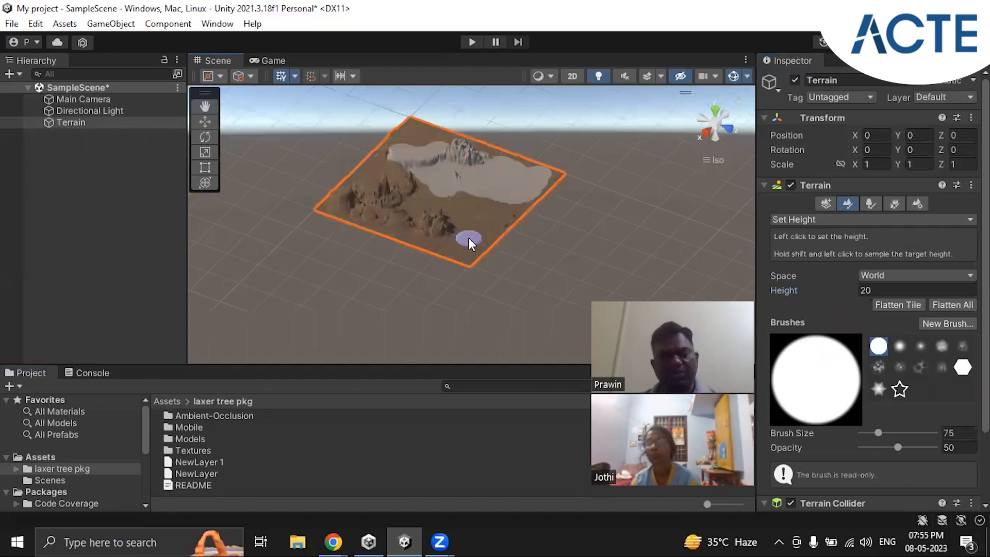
{"action": "scroll", "coordinate": [469, 237], "scroll_direction": "up", "scroll_amount": 4}
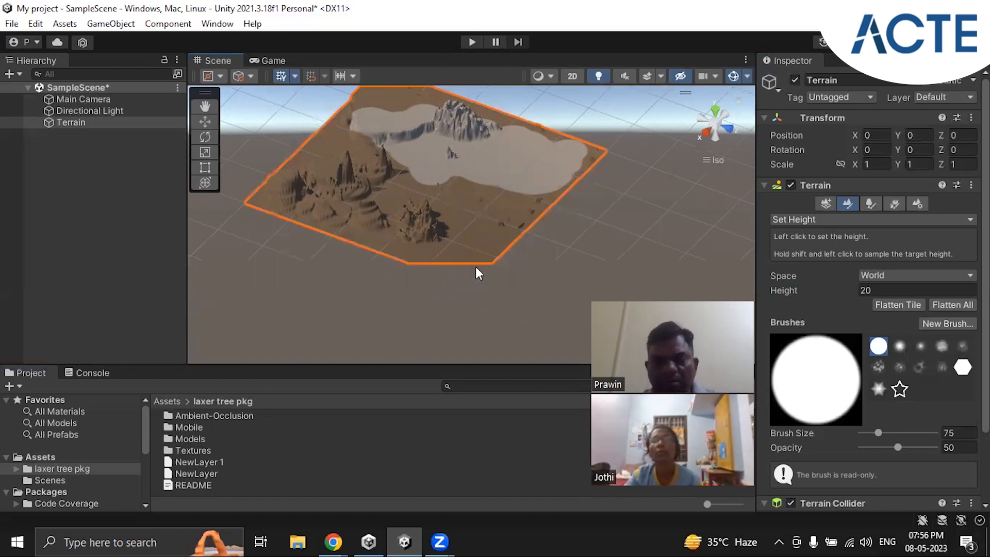
{"action": "left_click_drag", "start_coordinate": [562, 241], "coordinate": [595, 225], "text": "alt"}
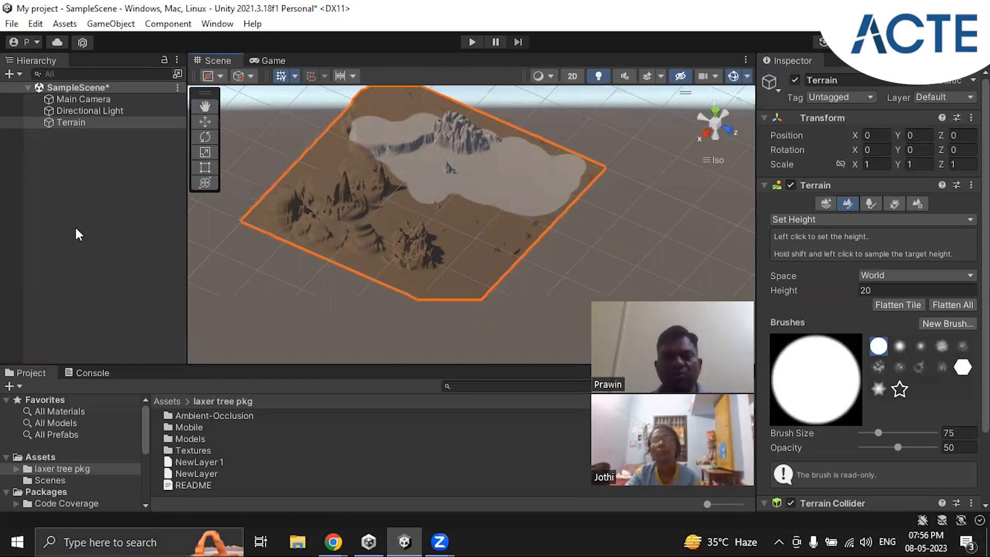
Step: Add a TextMeshPro UI text object to the scene and import the TMP Essentials resources
{"action": "left_click", "coordinate": [45, 164]}
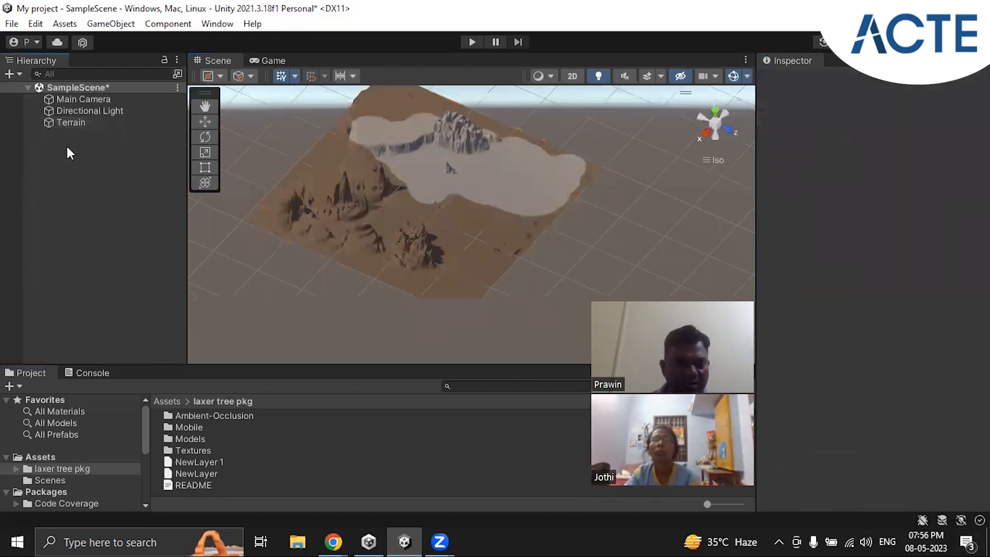
{"action": "right_click", "coordinate": [66, 138]}
{"action": "left_click", "coordinate": [54, 157]}
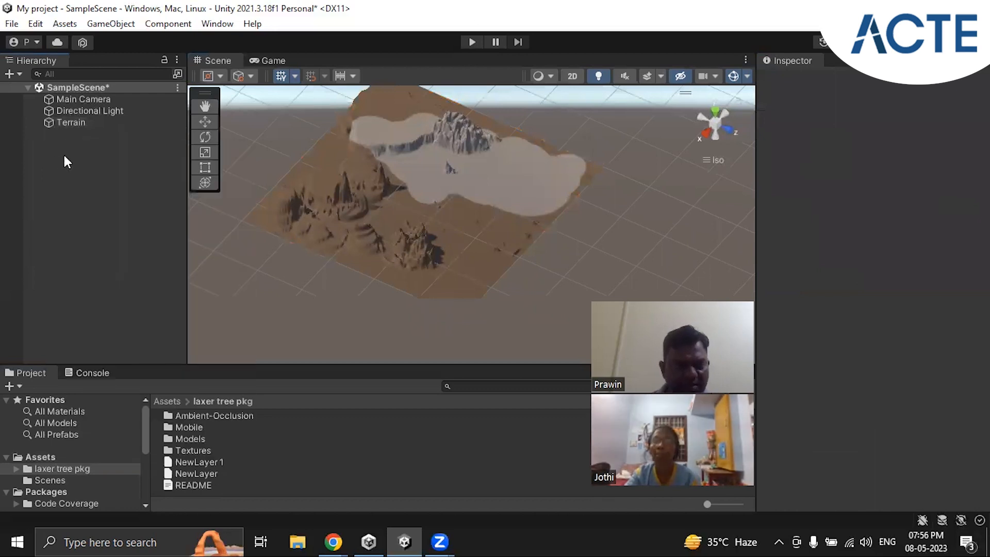
{"action": "right_click", "coordinate": [64, 154]}
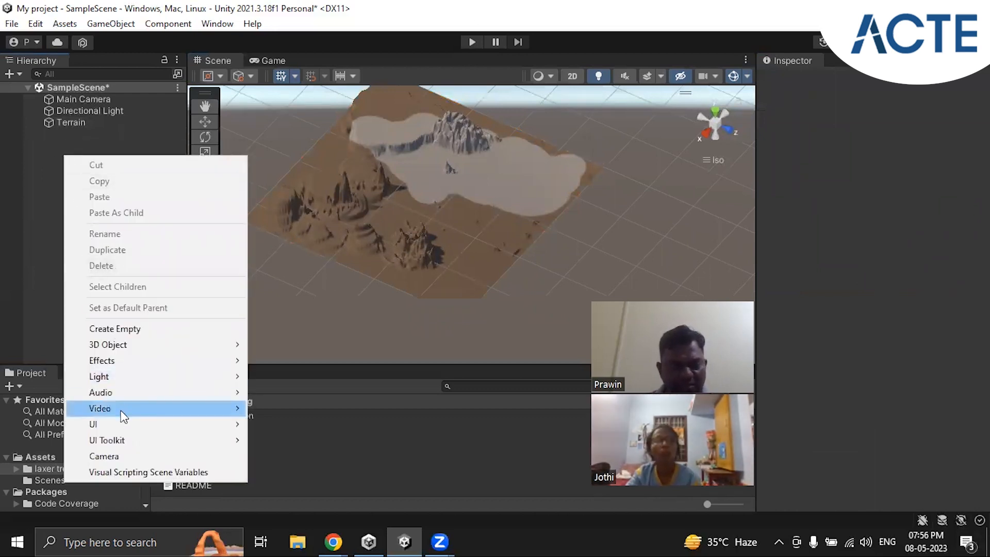
{"action": "mouse_move", "coordinate": [124, 431]}
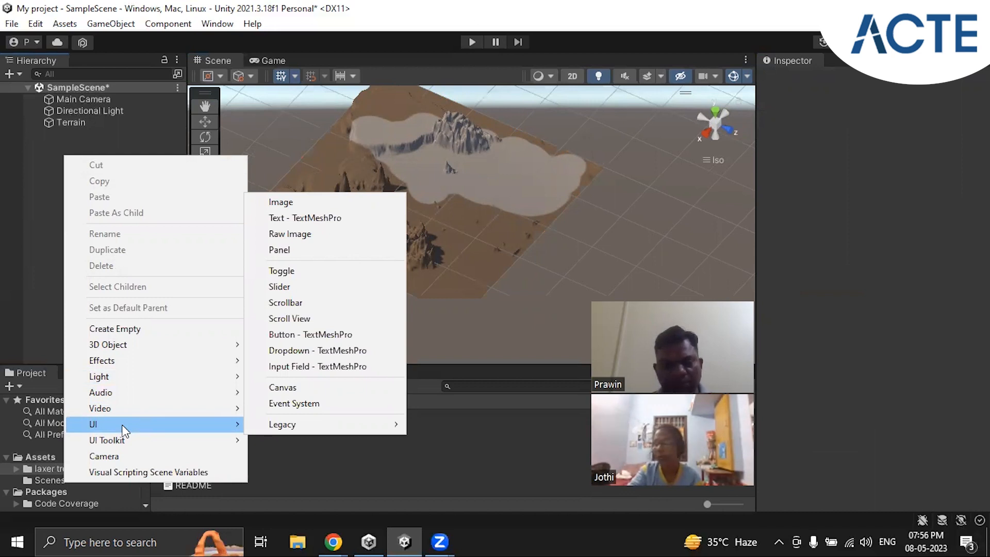
{"action": "left_click", "coordinate": [325, 218]}
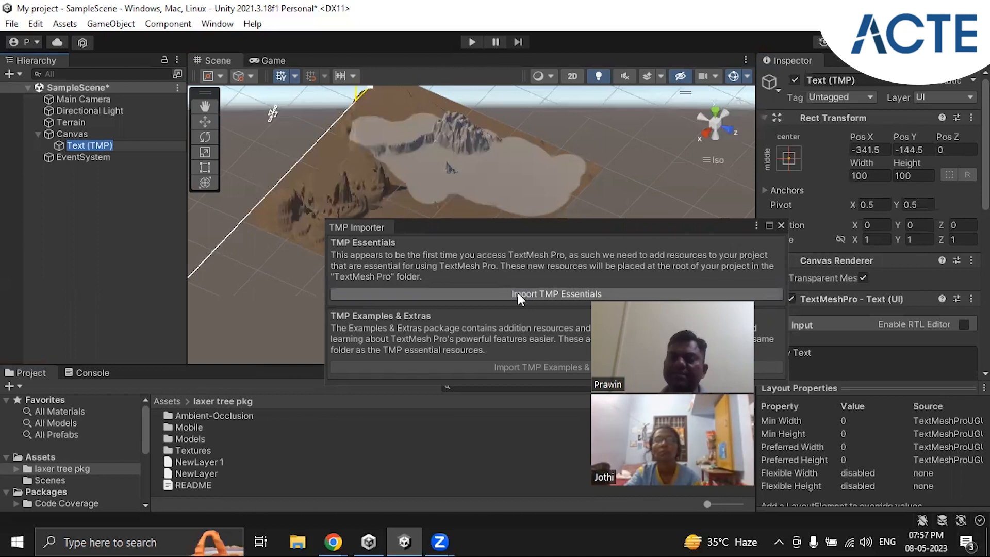
{"action": "left_click", "coordinate": [570, 293]}
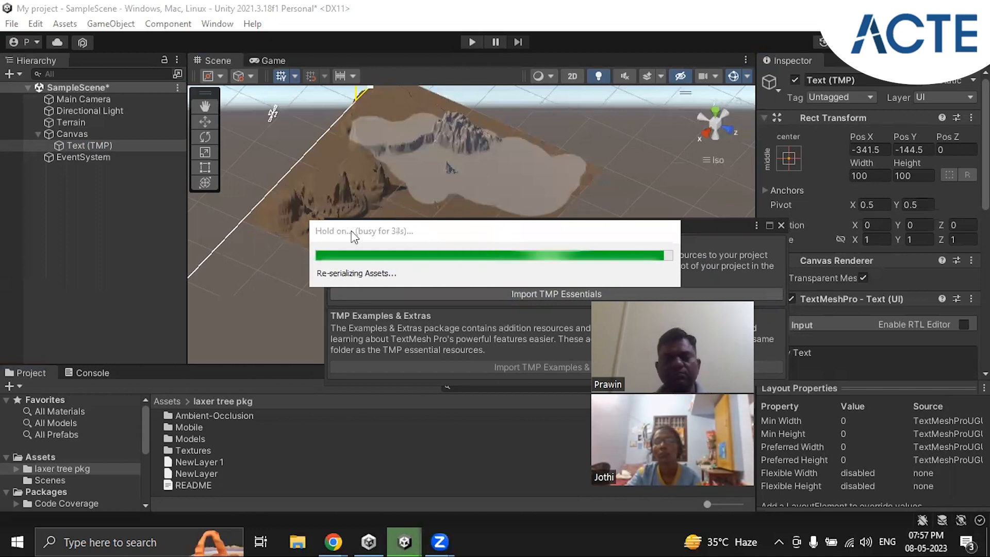
{"action": "left_click", "coordinate": [782, 225]}
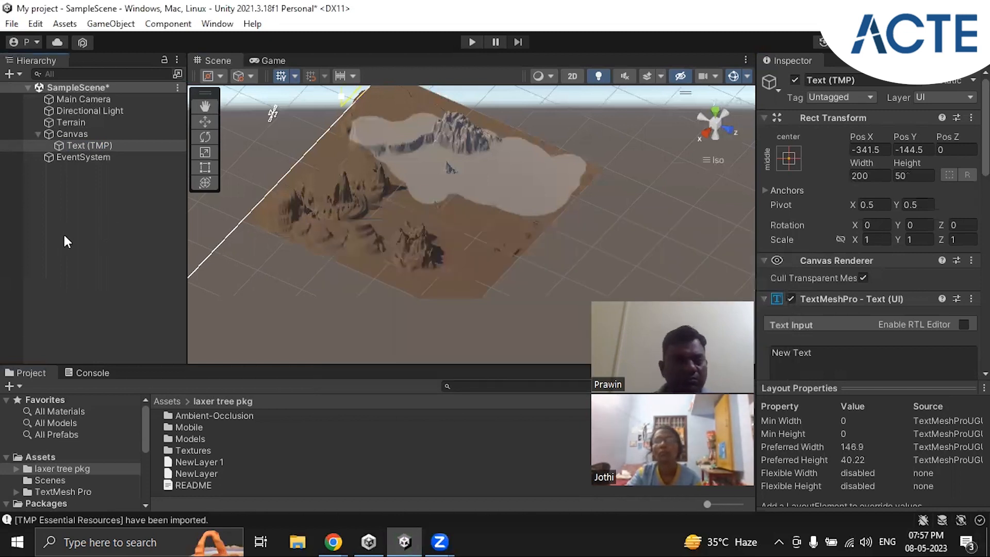
Step: Replace the content of the canvas text object with "Terrain"
{"action": "scroll", "coordinate": [521, 223], "scroll_direction": "down", "scroll_amount": 5}
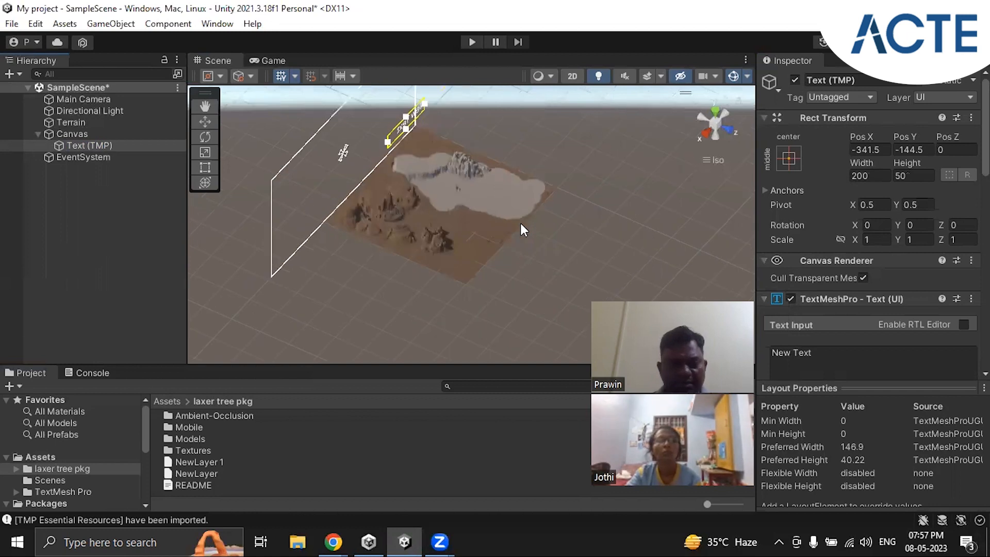
{"action": "right_click_drag", "start_coordinate": [556, 251], "coordinate": [375, 236]}
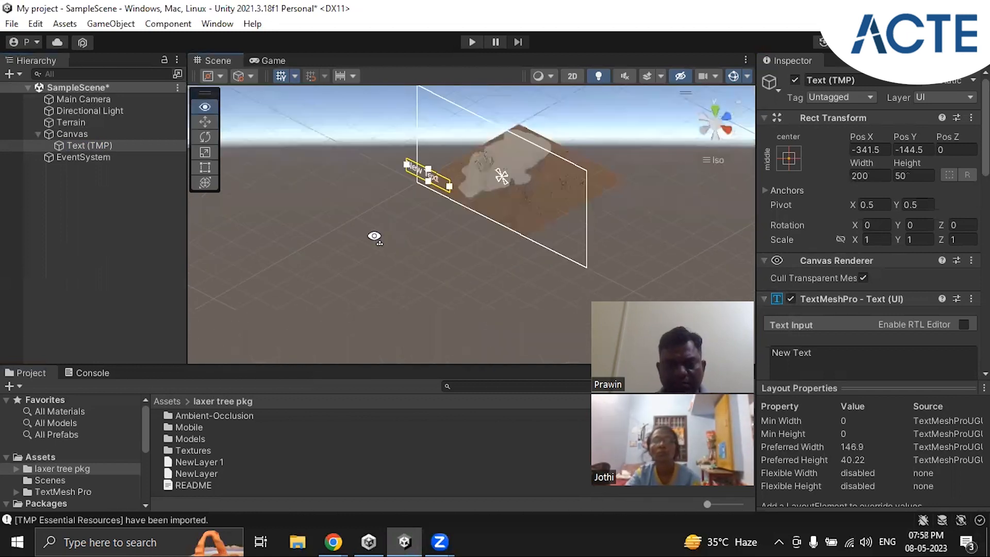
{"action": "right_click_drag", "start_coordinate": [573, 219], "coordinate": [471, 100]}
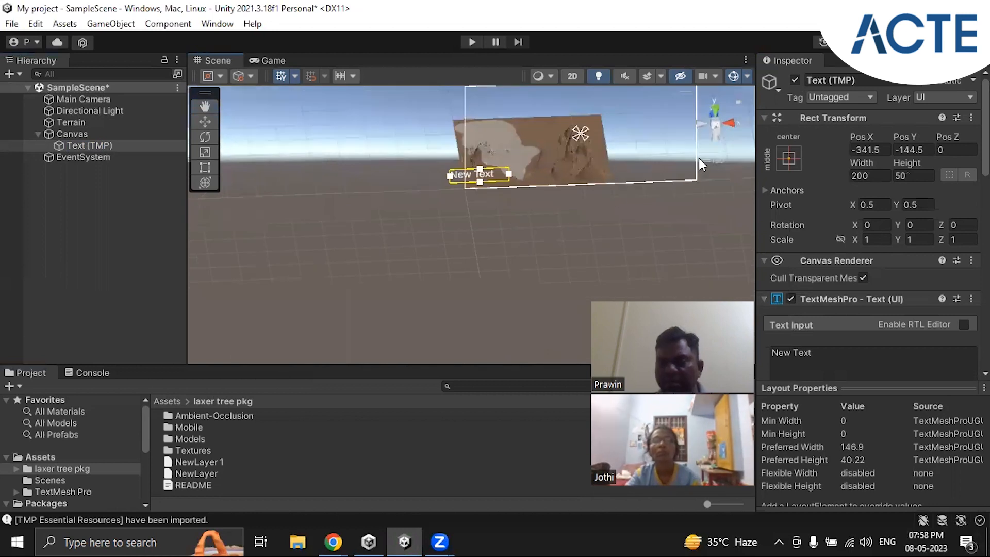
{"action": "right_click_drag", "start_coordinate": [662, 219], "coordinate": [620, 247]}
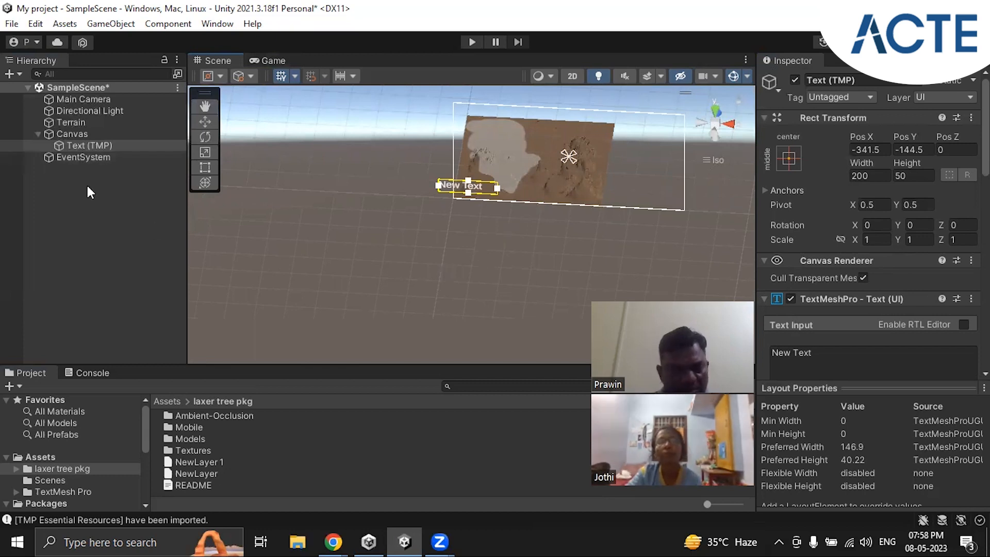
{"action": "left_click", "coordinate": [78, 134]}
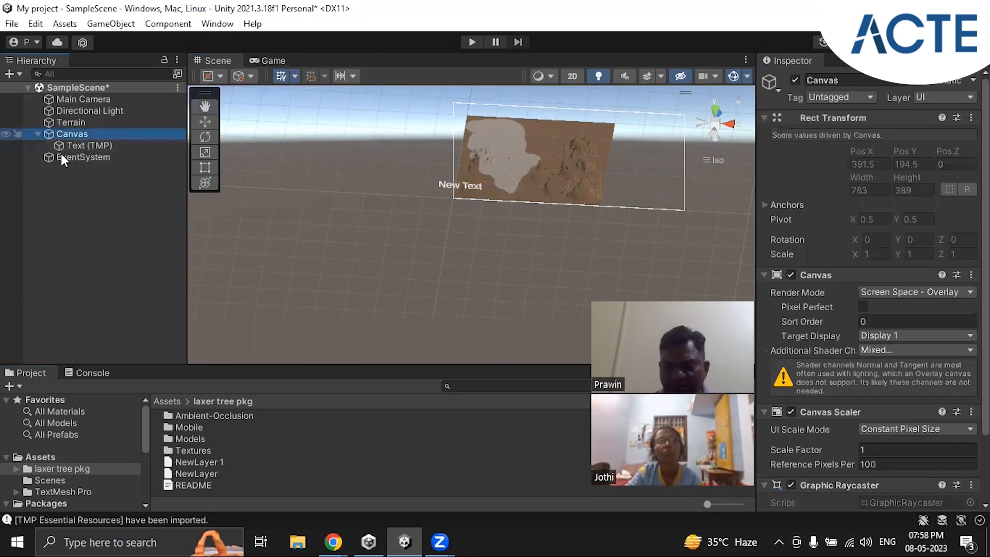
{"action": "left_click", "coordinate": [88, 146]}
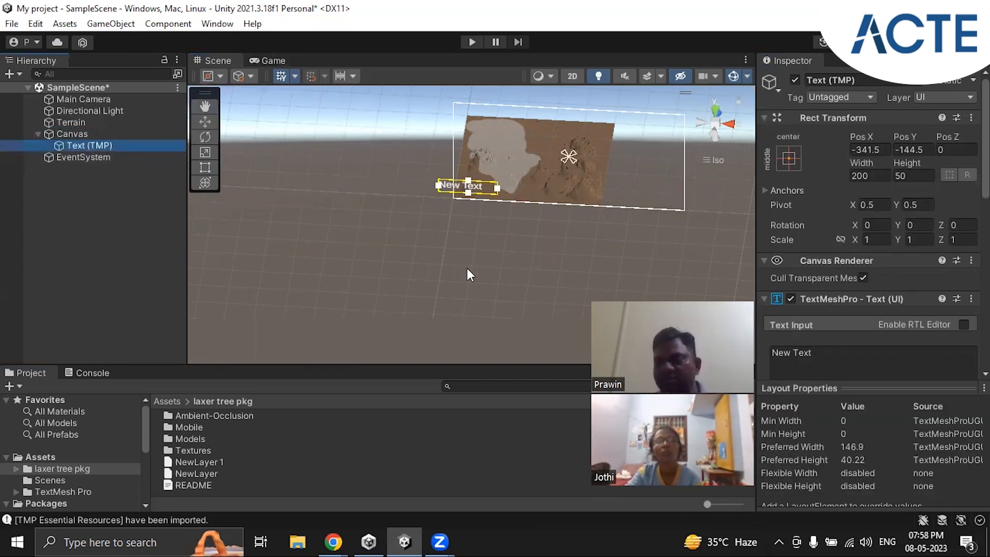
{"action": "scroll", "coordinate": [905, 354], "scroll_direction": "down", "scroll_amount": 3}
{"action": "left_click_drag", "start_coordinate": [848, 276], "coordinate": [746, 281]}
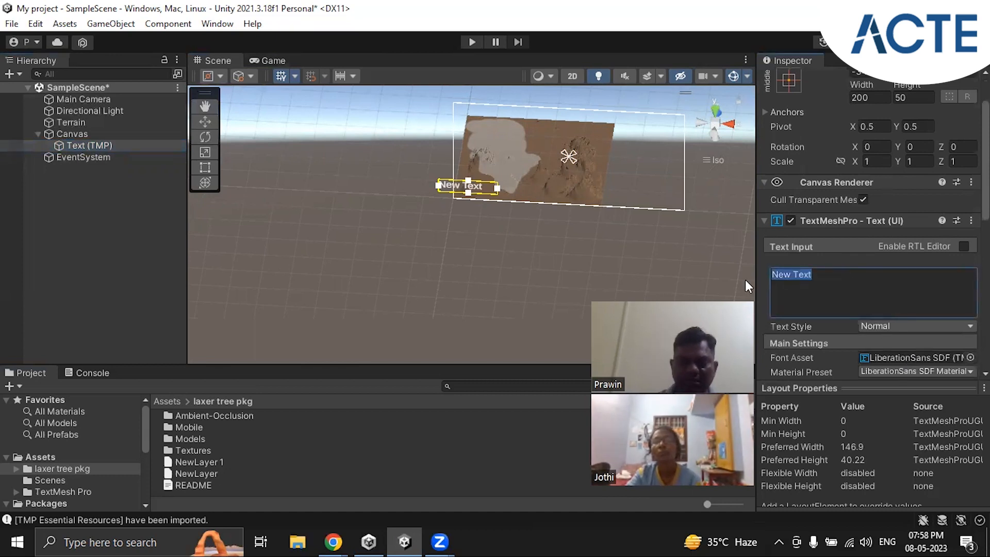
{"action": "type", "text": "Terrain"}
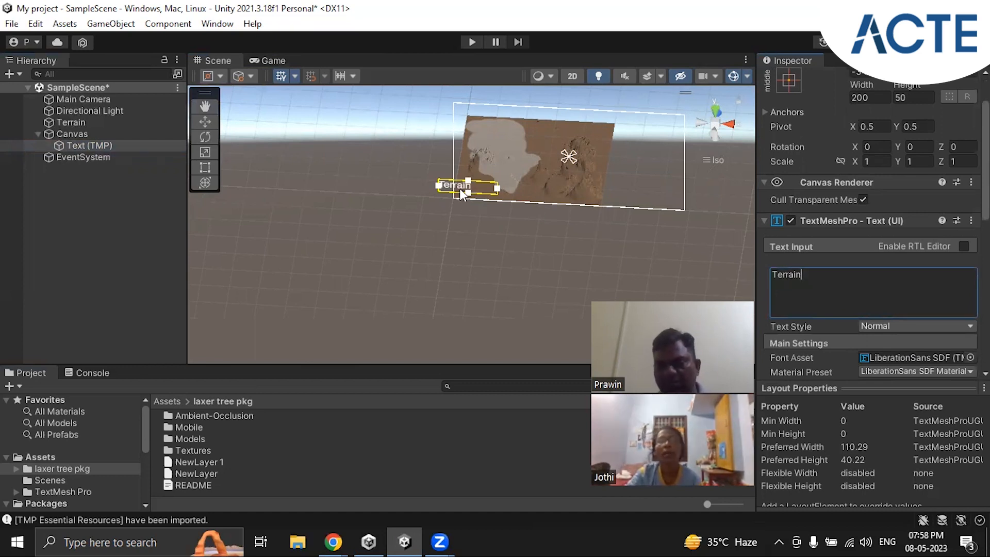
Step: Move the text object horizontally along the canvas's lower edge to Pos X -35.97
{"action": "scroll", "coordinate": [884, 155], "scroll_direction": "up", "scroll_amount": 3}
{"action": "left_click_drag", "start_coordinate": [871, 136], "coordinate": [16, 103]}
{"action": "left_click_drag", "start_coordinate": [318, 79], "coordinate": [505, 87]}
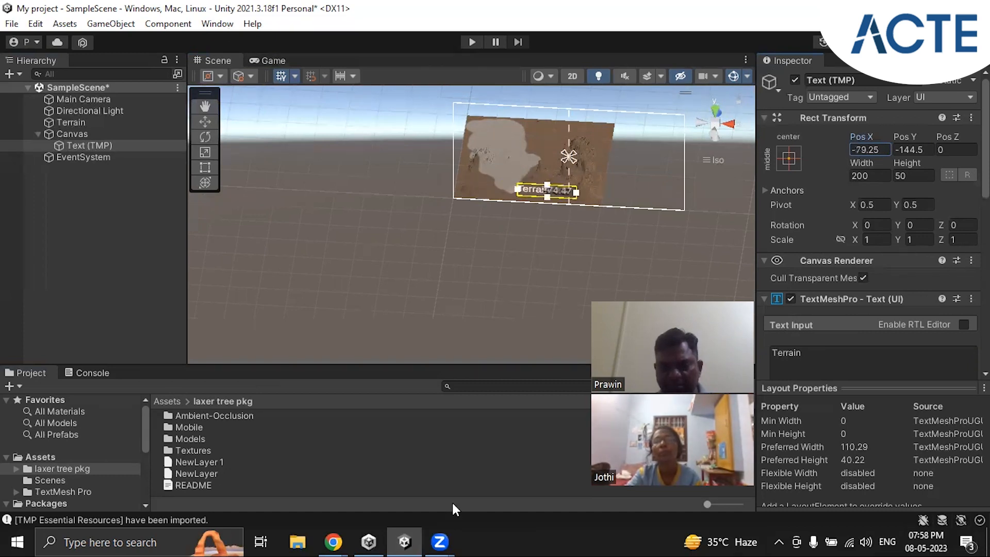
{"action": "left_click_drag", "start_coordinate": [453, 503], "coordinate": [581, 210]}
{"action": "scroll", "coordinate": [581, 210], "scroll_direction": "down", "scroll_amount": 4}
{"action": "scroll", "coordinate": [581, 210], "scroll_direction": "up", "scroll_amount": 9}
{"action": "right_click_drag", "start_coordinate": [495, 226], "coordinate": [539, 171]}
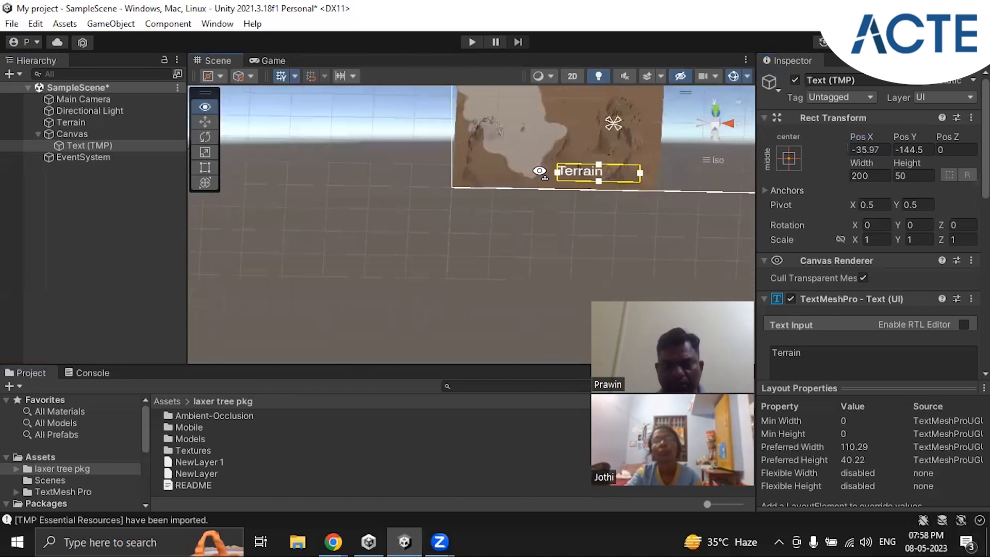
Step: Move the "Terrain" text object vertically up the canvas to Pos Y 4.1
{"action": "middle_click_drag", "start_coordinate": [563, 151], "coordinate": [447, 243]}
{"action": "scroll", "coordinate": [519, 272], "scroll_direction": "up", "scroll_amount": 2}
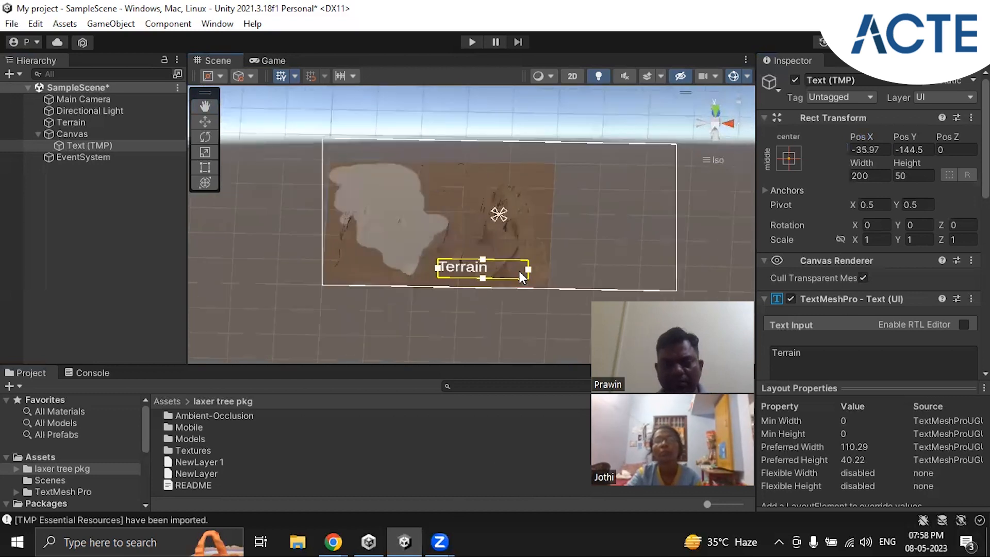
{"action": "scroll", "coordinate": [521, 276], "scroll_direction": "up", "scroll_amount": 1}
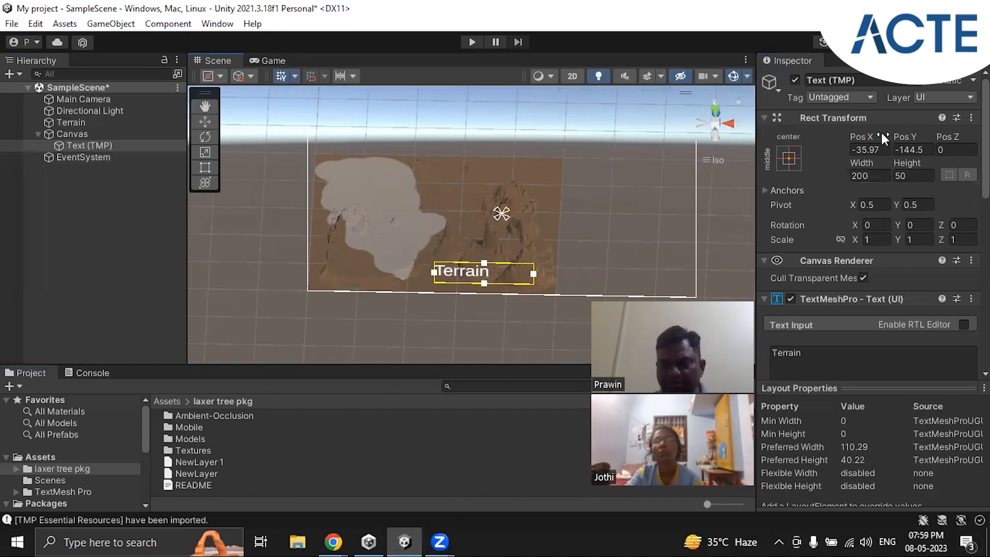
{"action": "left_click_drag", "start_coordinate": [907, 138], "coordinate": [135, 122]}
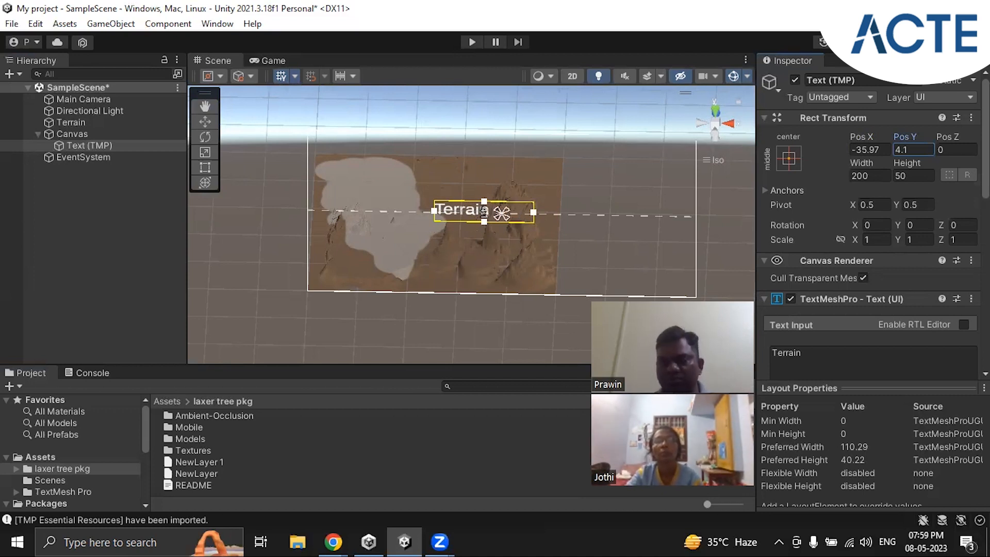
Step: Align the "Terrain" text to the horizontal center and vertical middle of its box, and preview it in the Game view
{"action": "scroll", "coordinate": [961, 276], "scroll_direction": "down", "scroll_amount": 3}
{"action": "scroll", "coordinate": [961, 276], "scroll_direction": "down", "scroll_amount": 3}
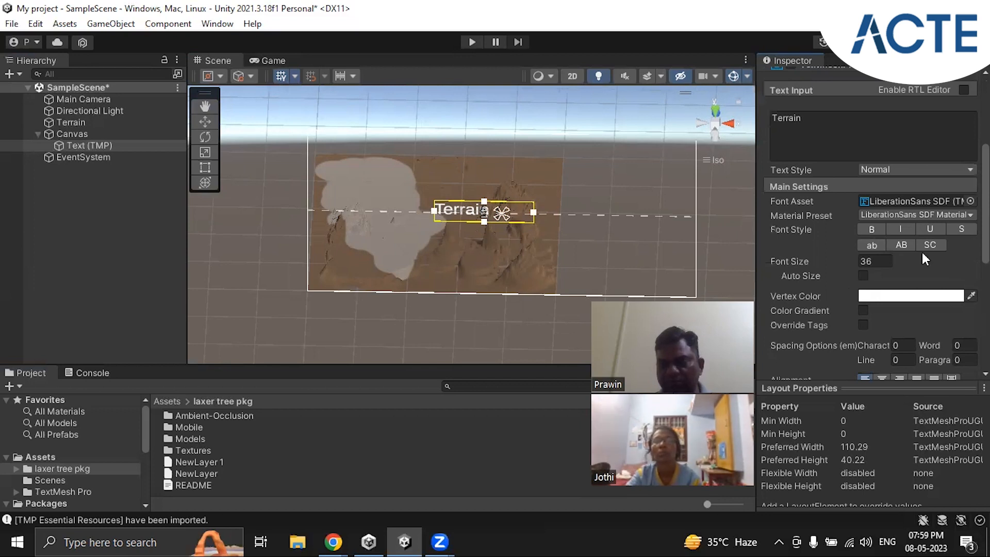
{"action": "scroll", "coordinate": [939, 252], "scroll_direction": "down", "scroll_amount": 3}
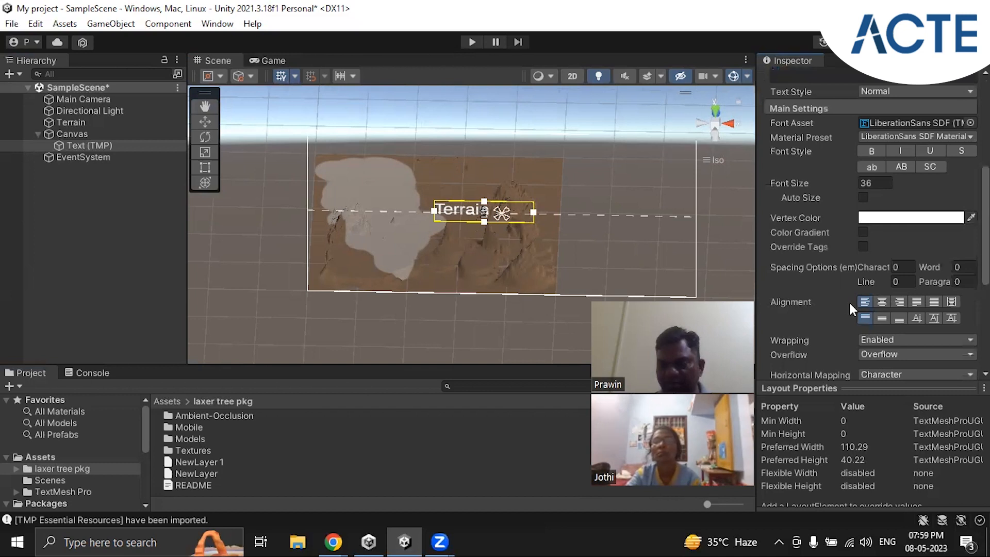
{"action": "left_click", "coordinate": [879, 302]}
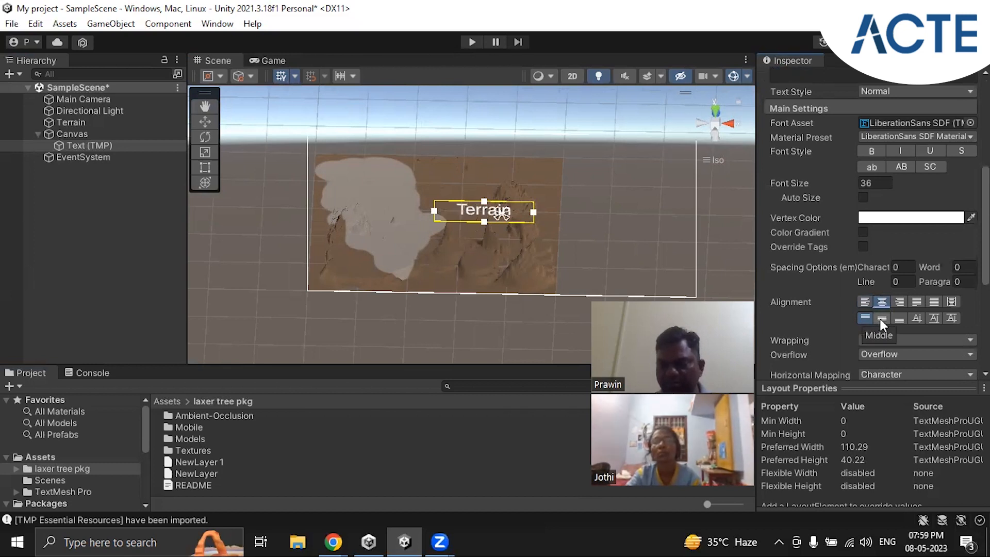
{"action": "left_click", "coordinate": [882, 319]}
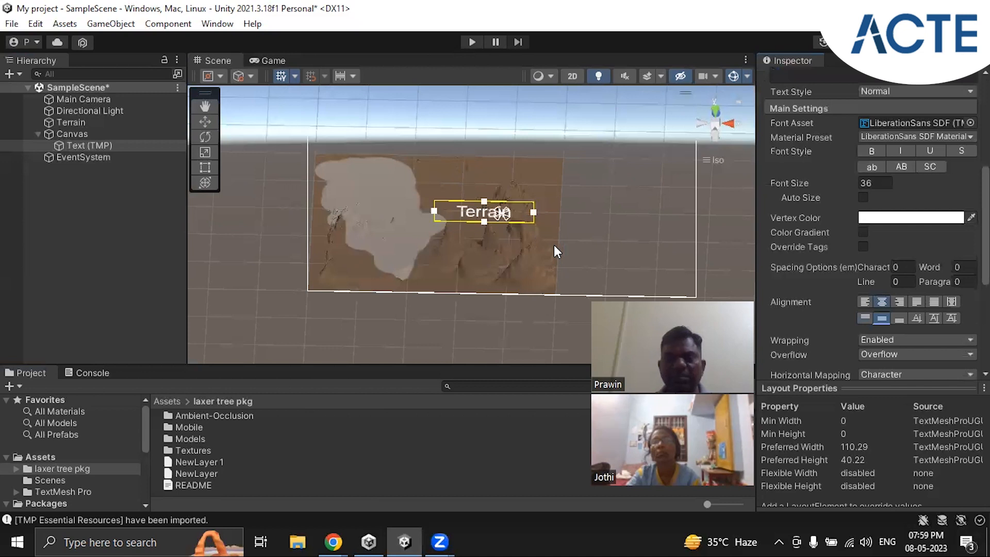
{"action": "left_click", "coordinate": [271, 61]}
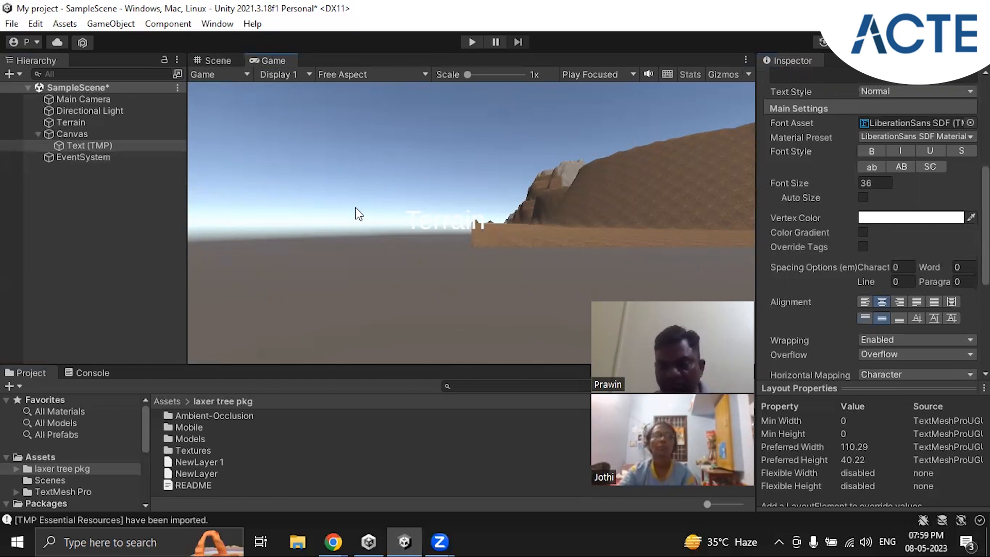
Step: Return to the Scene view and set the text object's vertex color to black (000000)
{"action": "left_click", "coordinate": [218, 61]}
{"action": "left_click", "coordinate": [95, 148]}
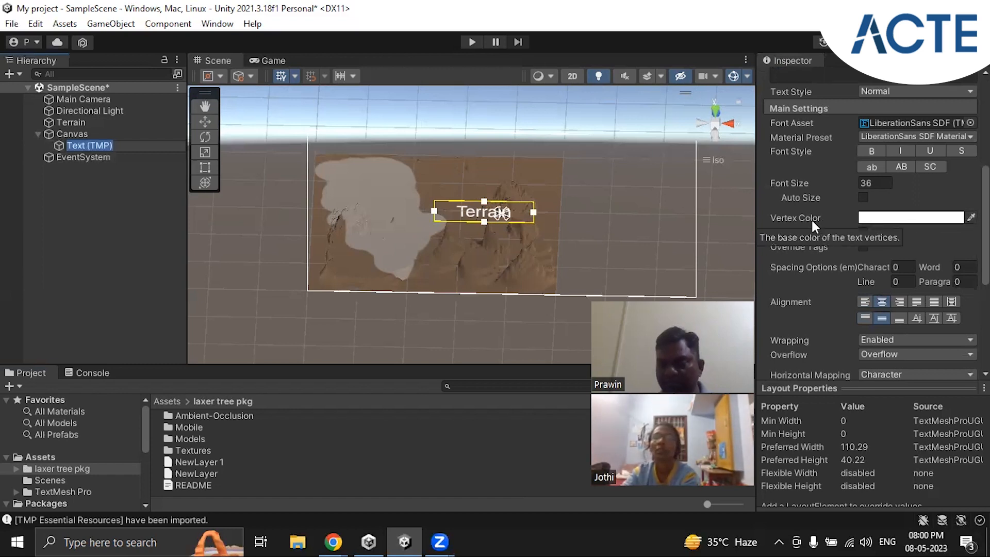
{"action": "left_click", "coordinate": [900, 218]}
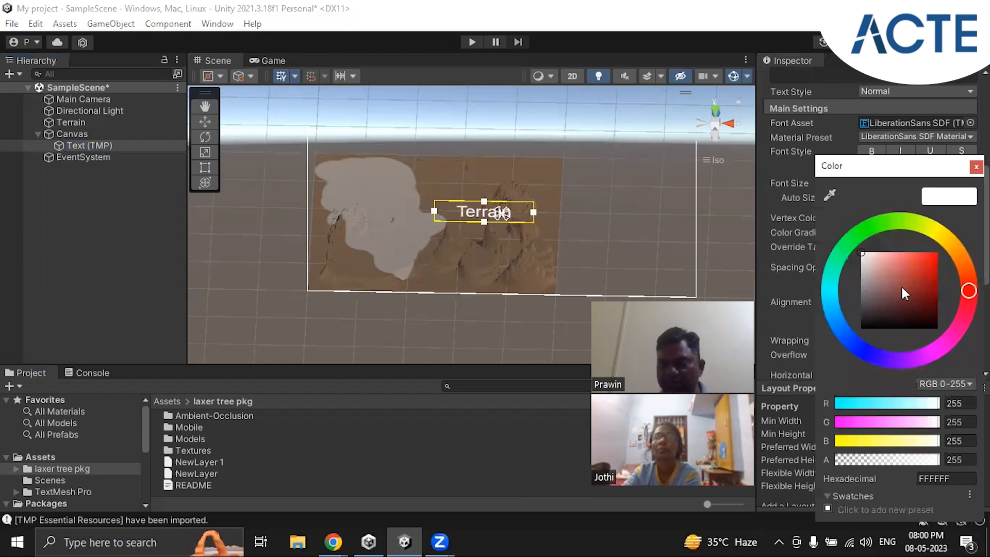
{"action": "mouse_move", "coordinate": [908, 268]}
{"action": "left_mouse_down"}
{"action": "mouse_move", "coordinate": [926, 268]}
{"action": "mouse_move", "coordinate": [898, 336]}
{"action": "left_mouse_up"}
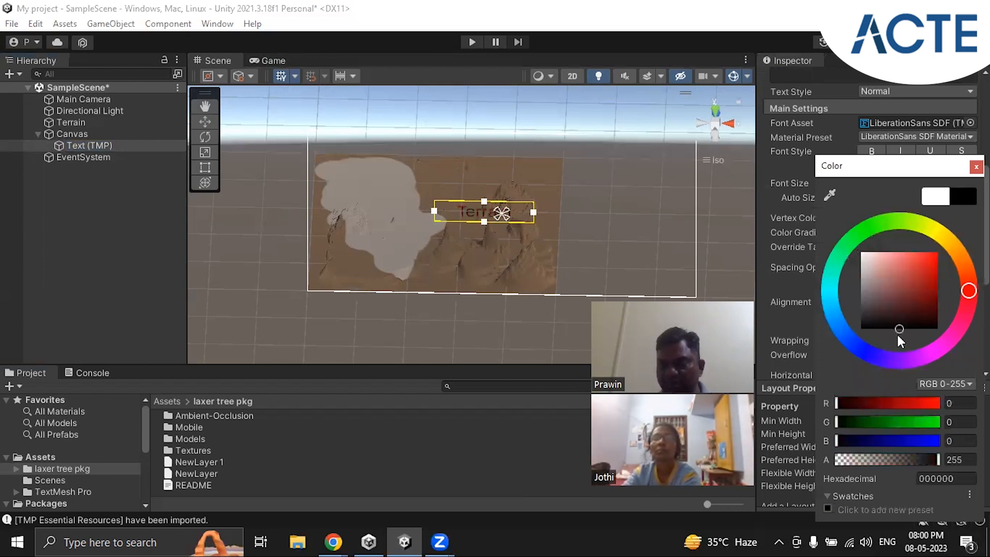
{"action": "left_click", "coordinate": [976, 166]}
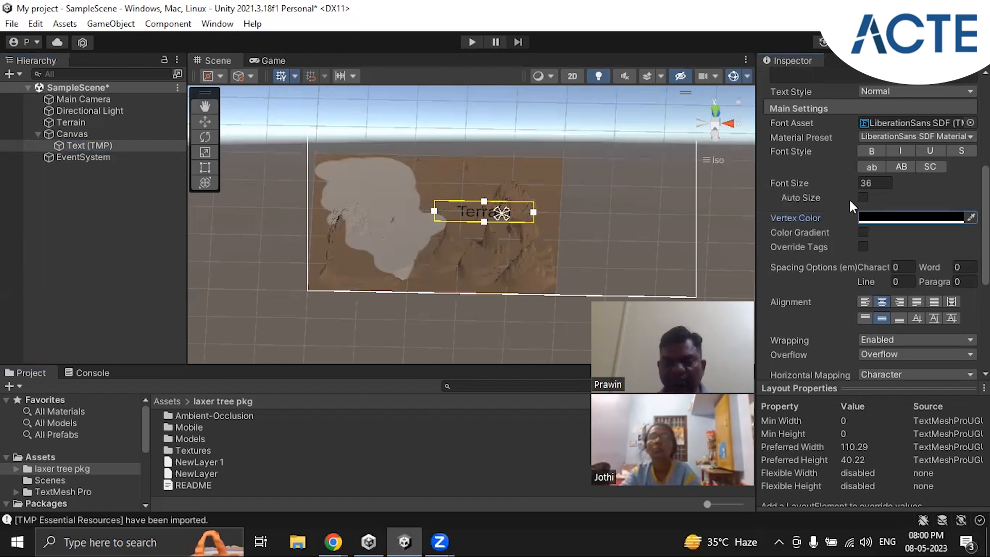
Step: Enlarge the text object's rectangle to a width of 250.6 and a height of 92.3
{"action": "scroll", "coordinate": [880, 224], "scroll_direction": "up", "scroll_amount": 3}
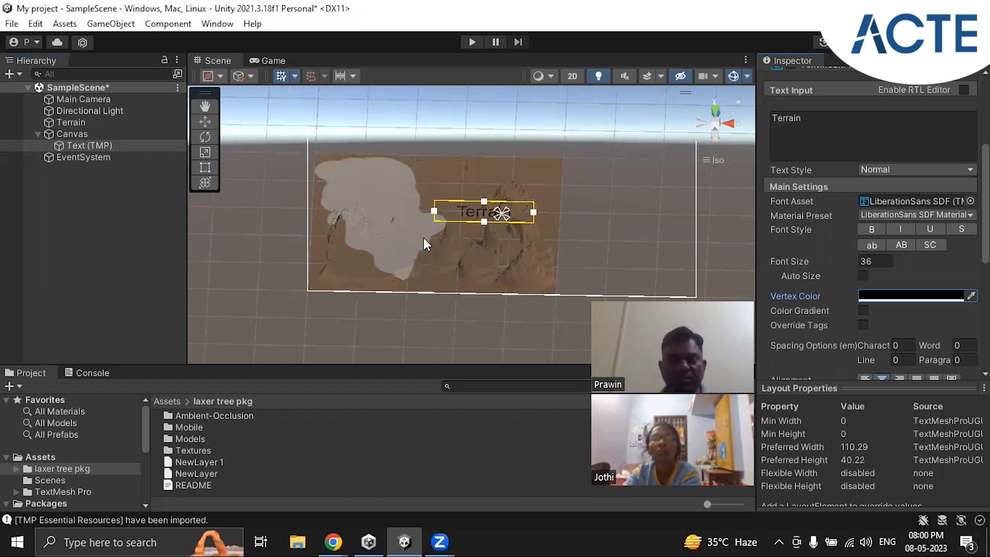
{"action": "left_click", "coordinate": [201, 167]}
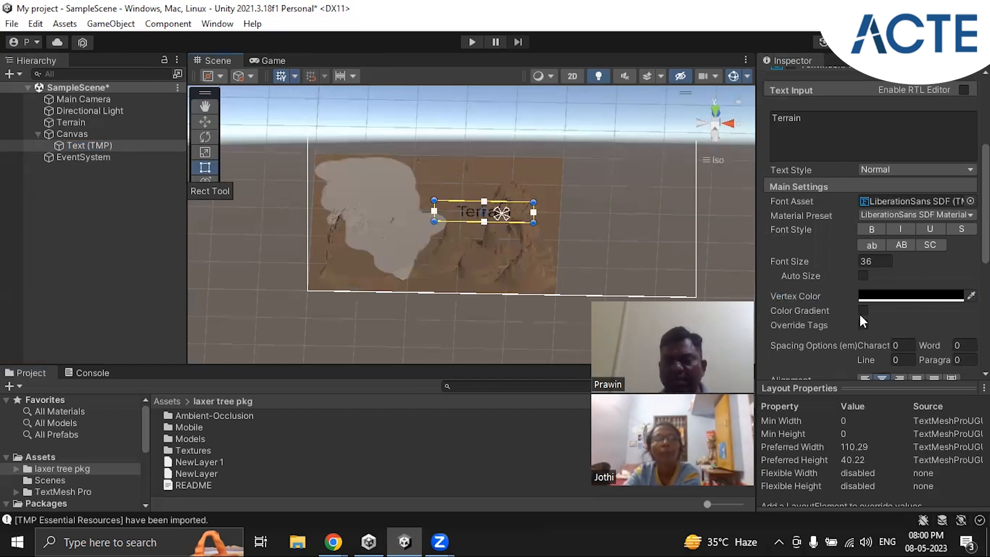
{"action": "scroll", "coordinate": [874, 297], "scroll_direction": "up", "scroll_amount": 5}
{"action": "left_click", "coordinate": [865, 176]}
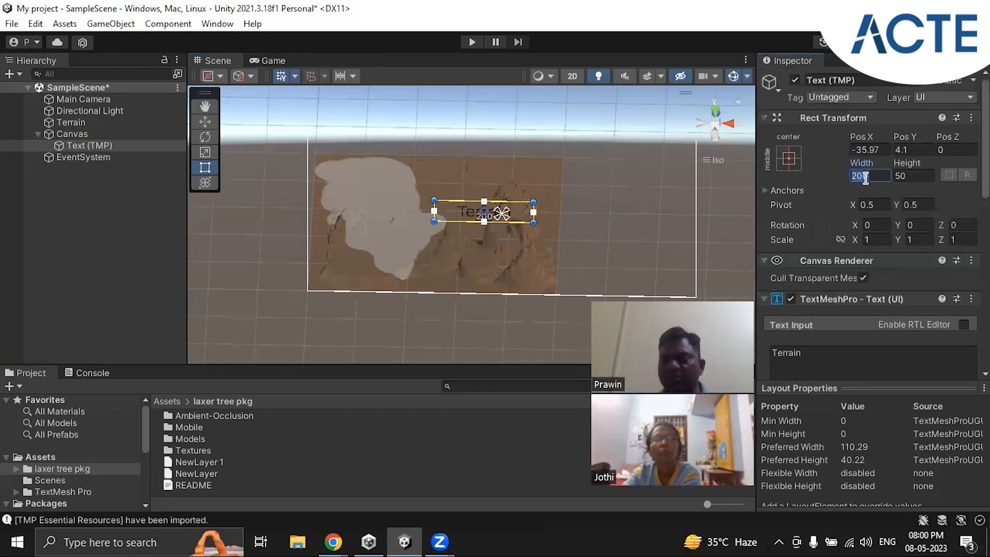
{"action": "left_click", "coordinate": [923, 176]}
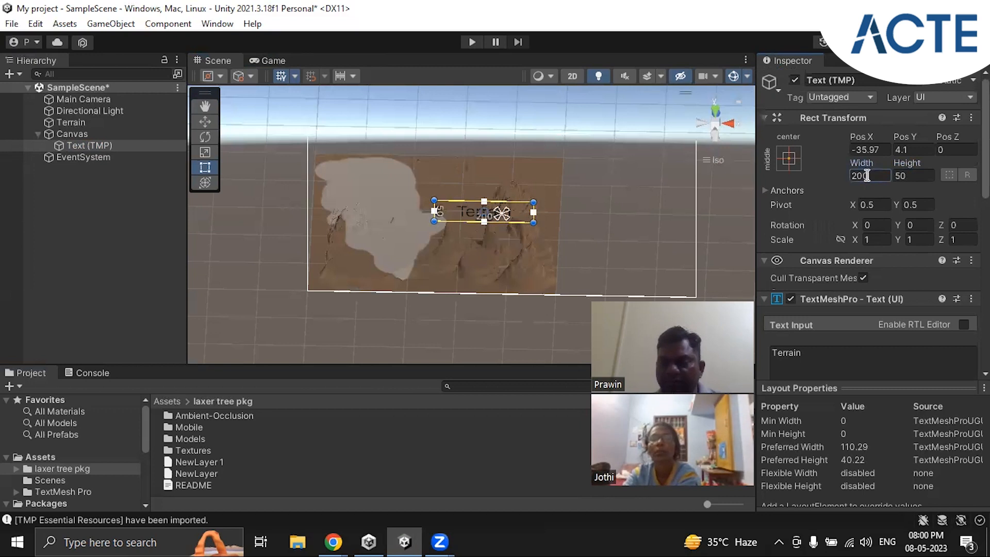
{"action": "left_click", "coordinate": [907, 175]}
{"action": "left_click_drag", "start_coordinate": [907, 173], "coordinate": [860, 170]}
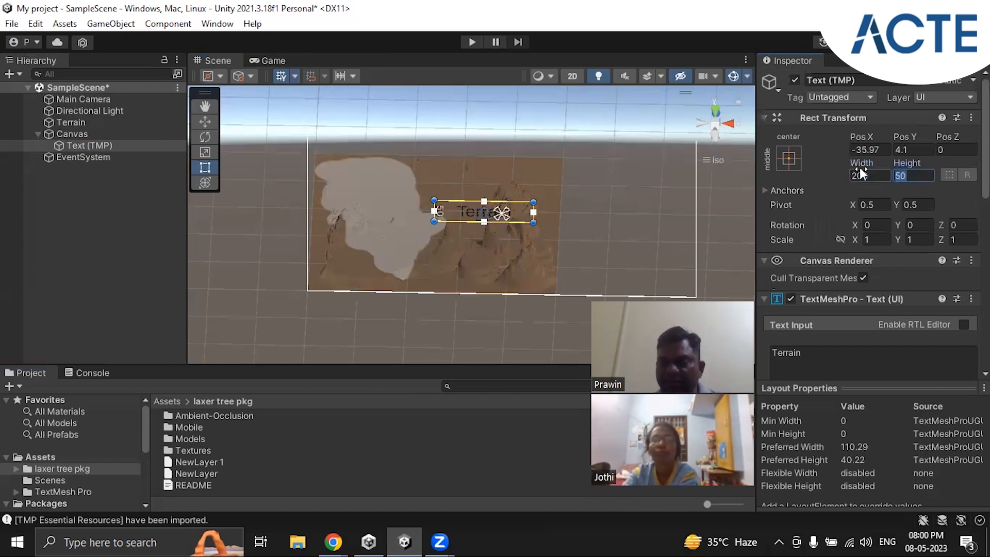
{"action": "right_click_drag", "start_coordinate": [601, 227], "coordinate": [602, 193]}
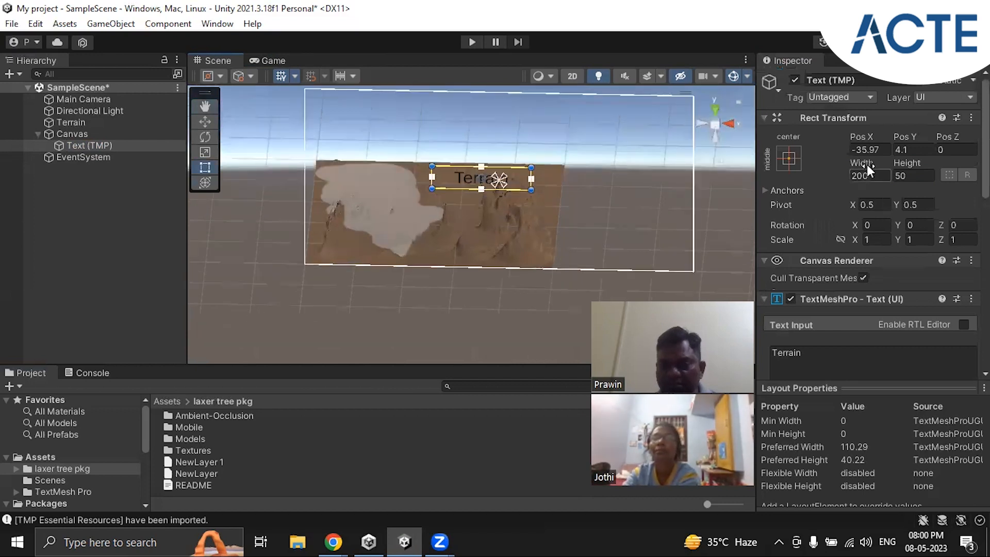
{"action": "left_click_drag", "start_coordinate": [868, 162], "coordinate": [985, 166]}
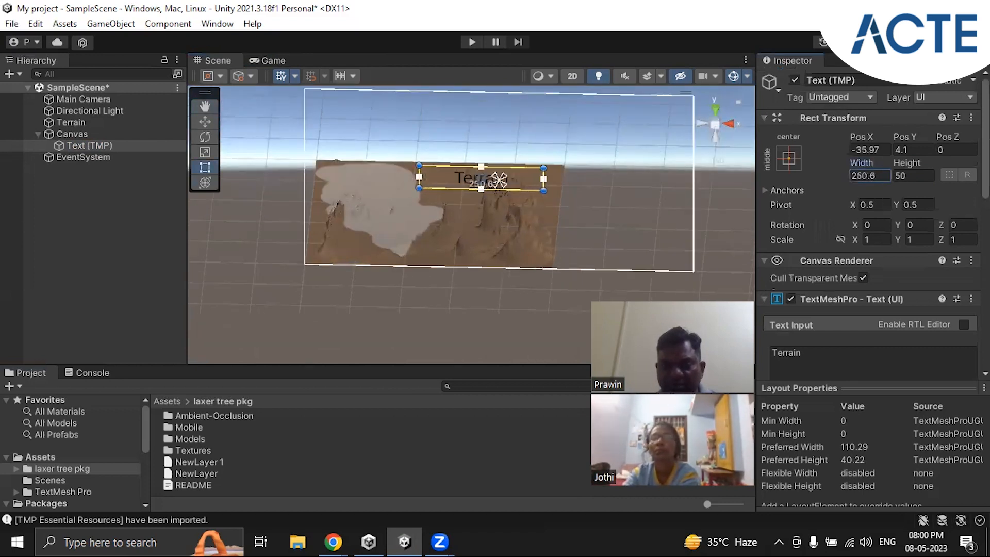
{"action": "left_click_drag", "start_coordinate": [912, 163], "coordinate": [1, 165]}
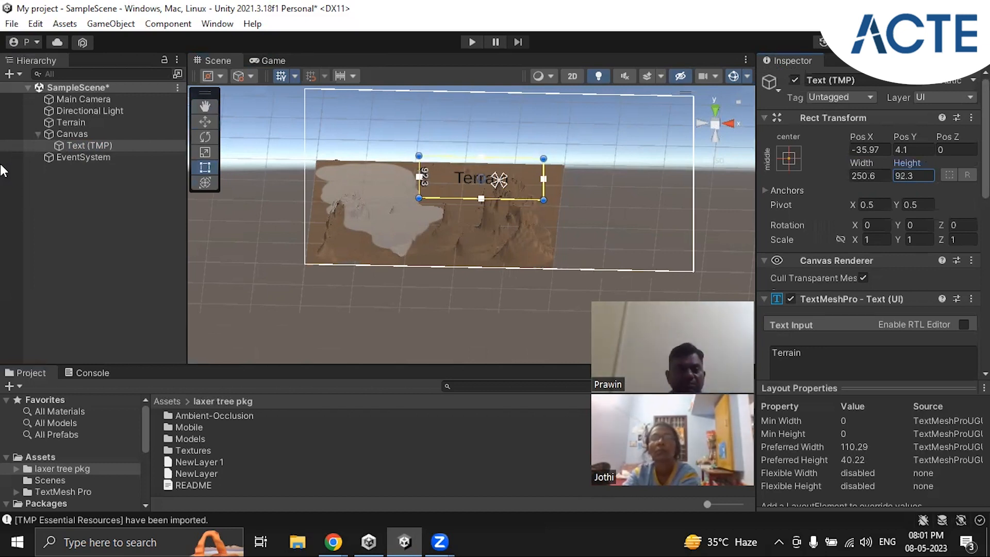
{"action": "left_click", "coordinate": [73, 122]}
{"action": "left_click", "coordinate": [76, 110]}
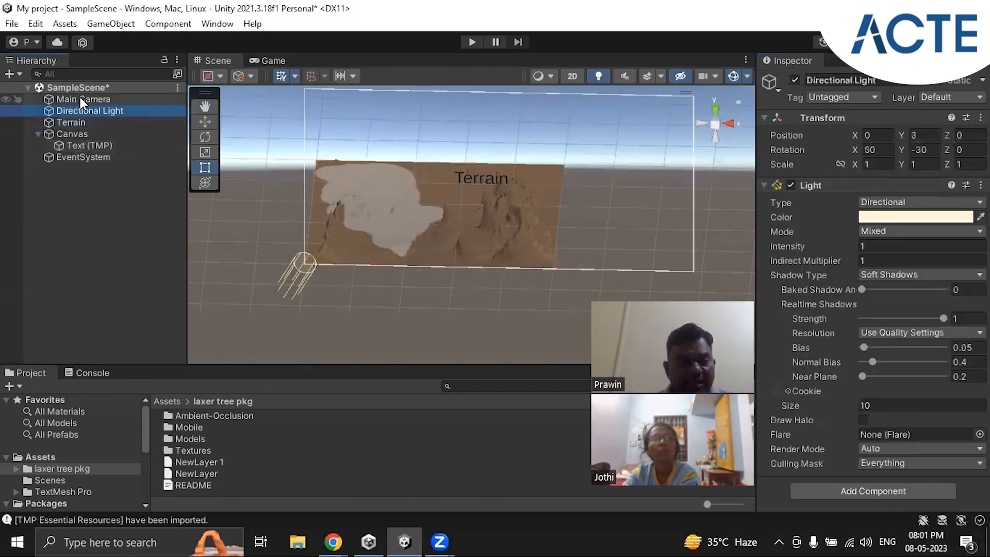
{"action": "left_click", "coordinate": [80, 99]}
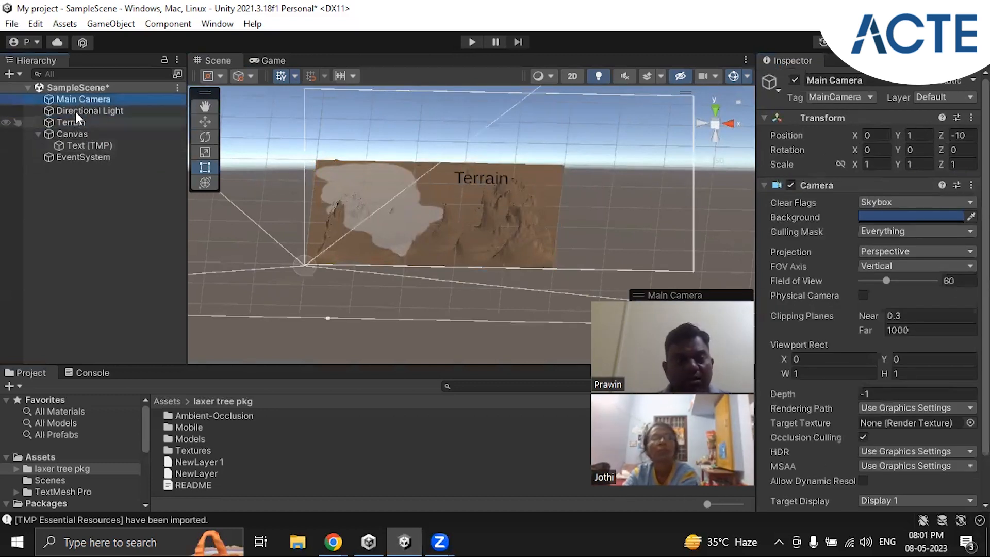
{"action": "left_click", "coordinate": [75, 111]}
{"action": "left_click", "coordinate": [76, 121]}
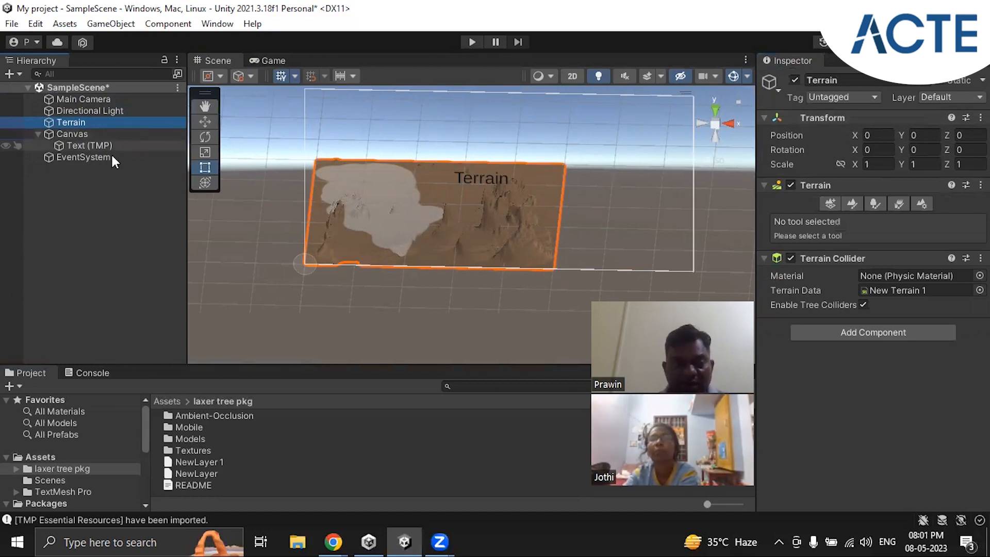
Step: Set the "Terrain" text's font size to 70 and make it bold
{"action": "left_click", "coordinate": [84, 145]}
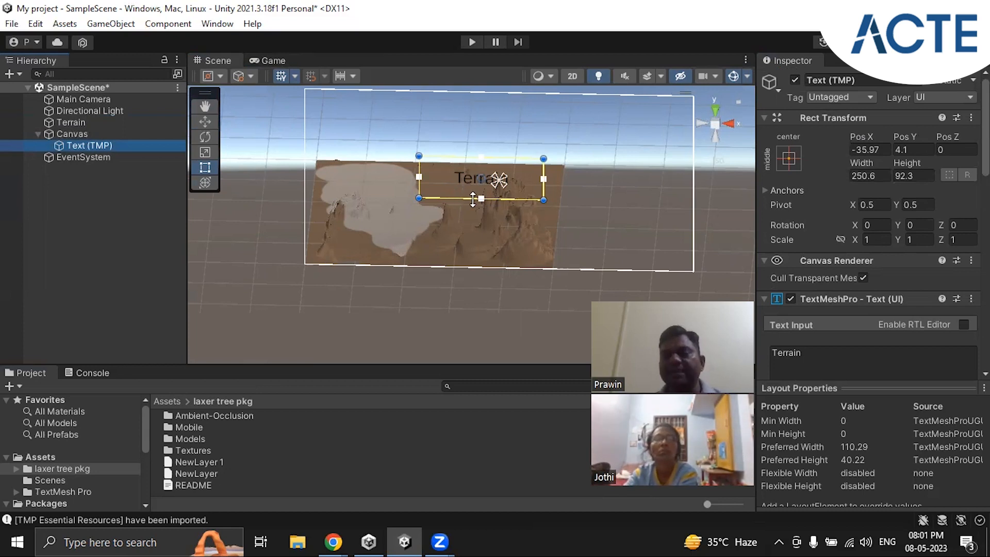
{"action": "scroll", "coordinate": [872, 232], "scroll_direction": "down", "scroll_amount": 5}
{"action": "scroll", "coordinate": [886, 221], "scroll_direction": "down", "scroll_amount": 4}
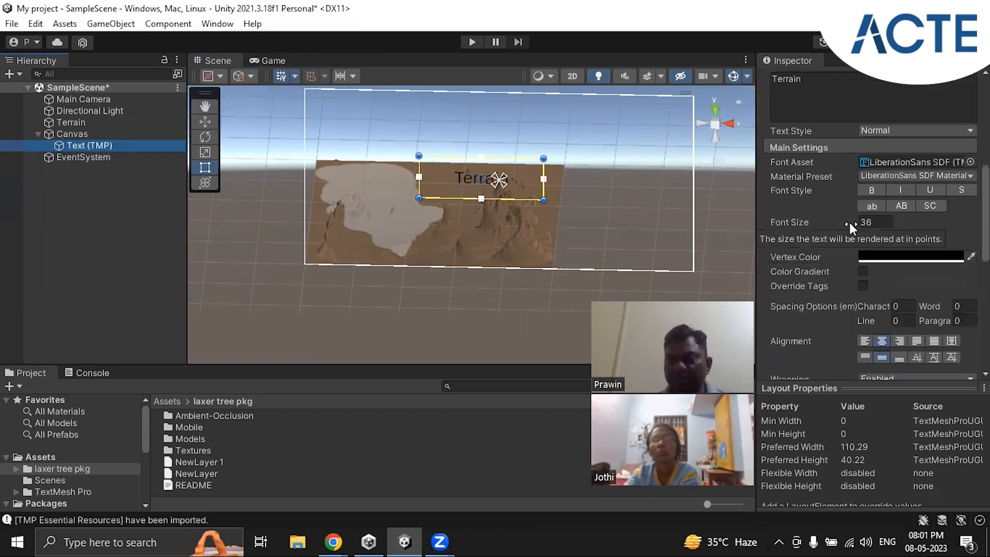
{"action": "left_click", "coordinate": [864, 223]}
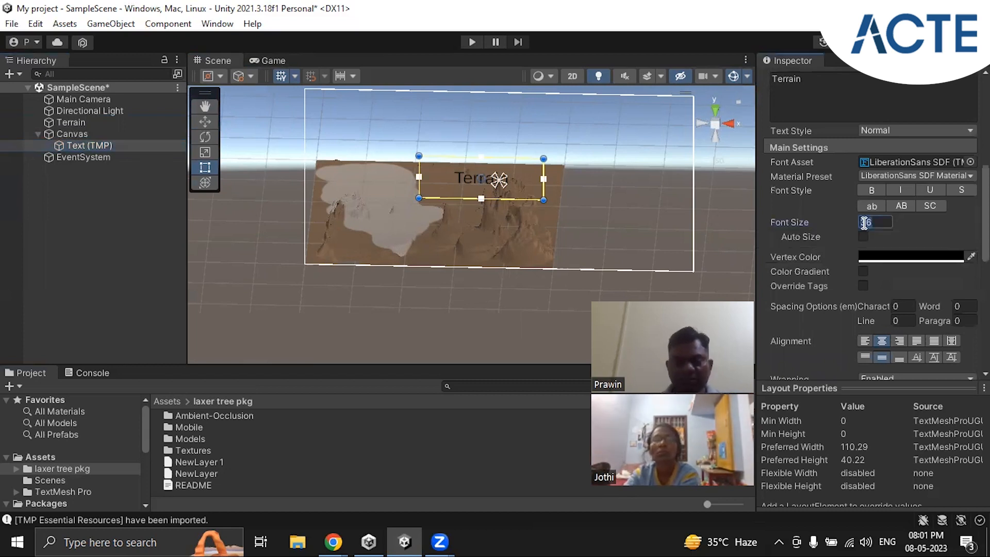
{"action": "type", "text": "70"}
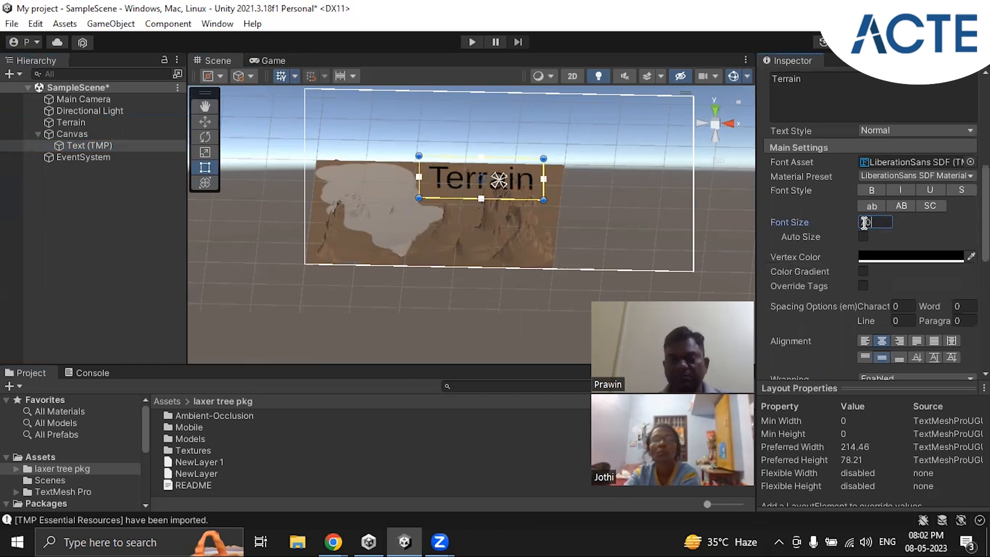
{"action": "scroll", "coordinate": [924, 263], "scroll_direction": "up", "scroll_amount": 3}
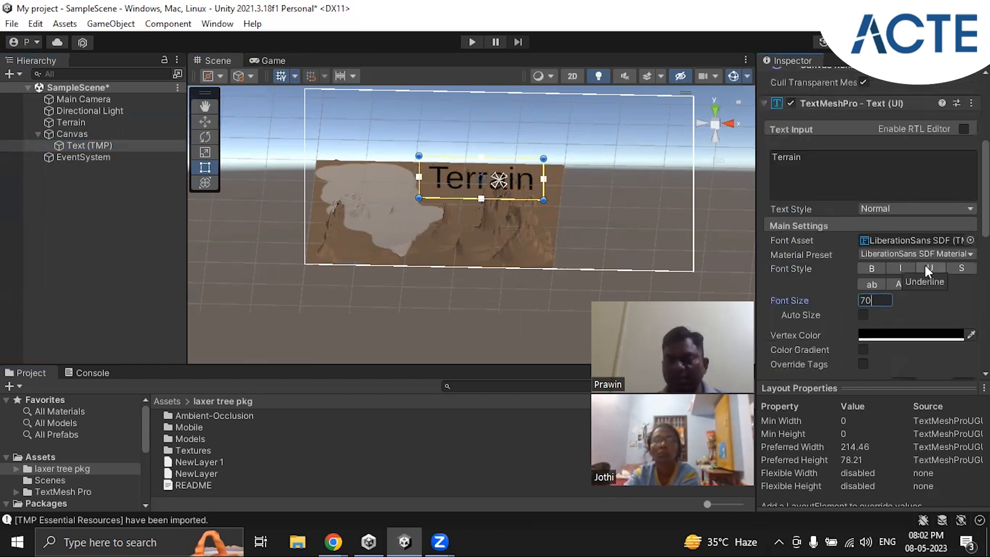
{"action": "left_click", "coordinate": [876, 269]}
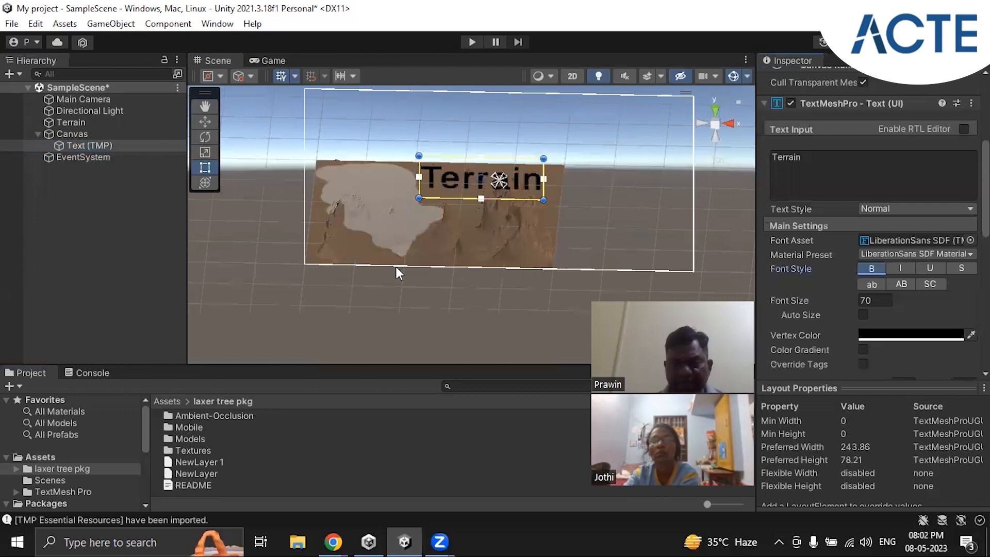
Step: Check the title's appearance in the Game view and return to the Scene view
{"action": "left_click", "coordinate": [273, 61]}
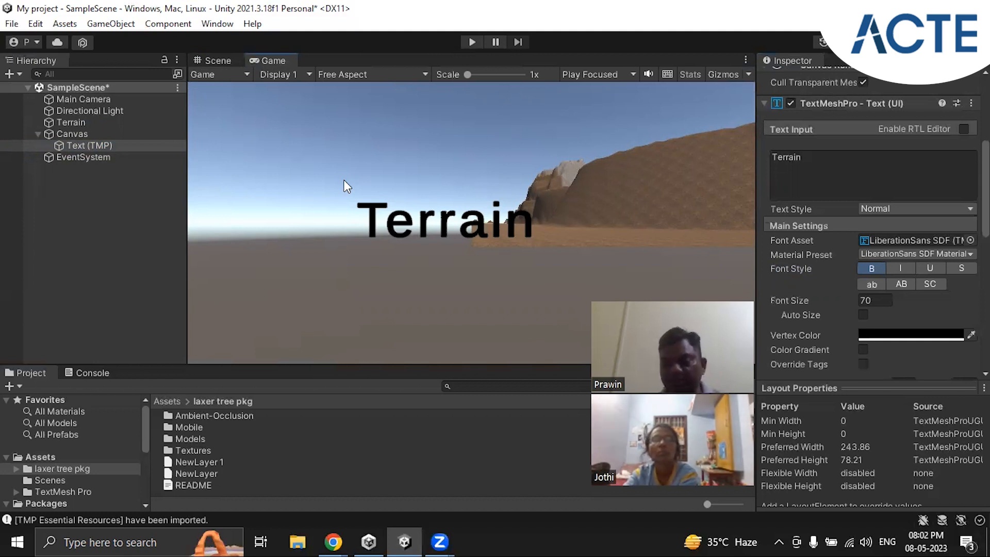
{"action": "left_click", "coordinate": [216, 68]}
{"action": "left_click", "coordinate": [216, 62]}
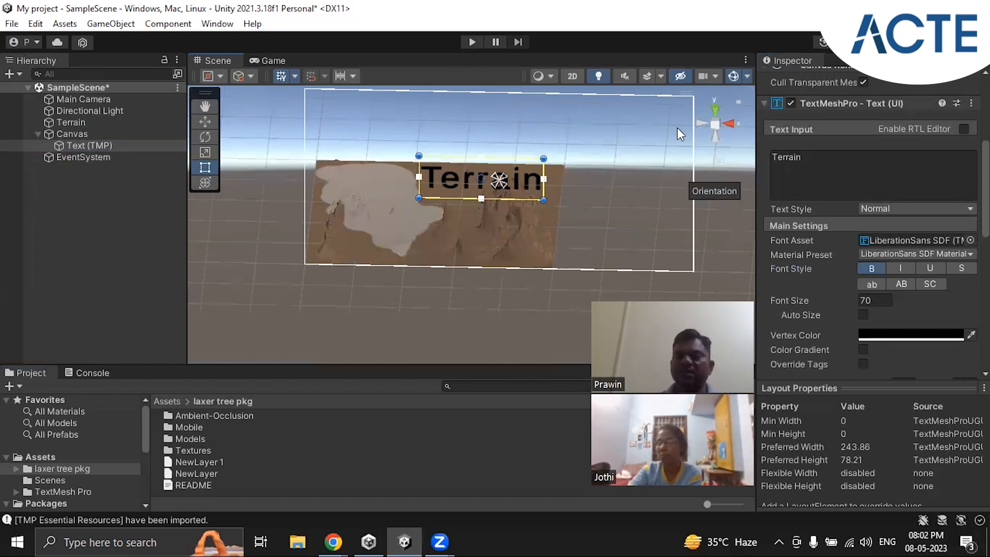
{"action": "left_click", "coordinate": [272, 59]}
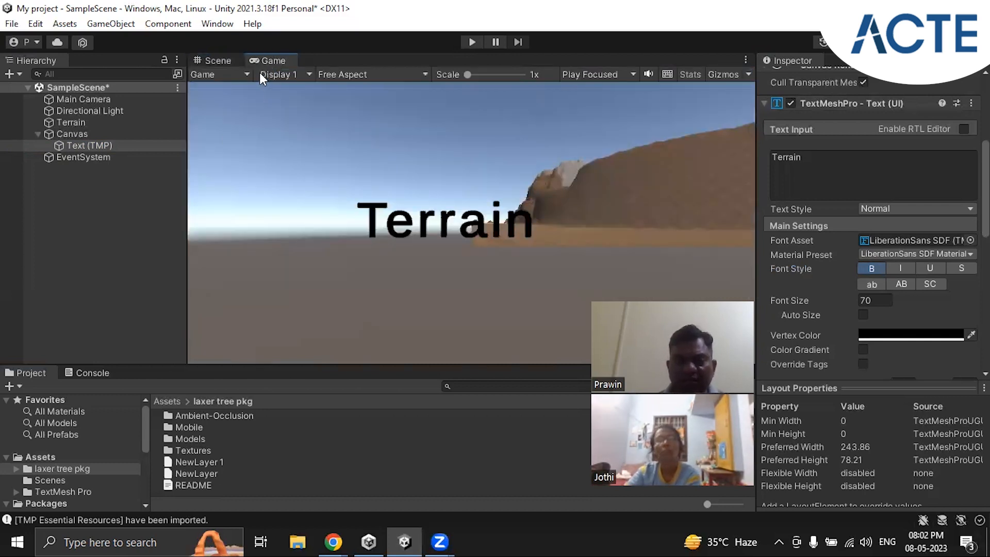
{"action": "left_click", "coordinate": [219, 58]}
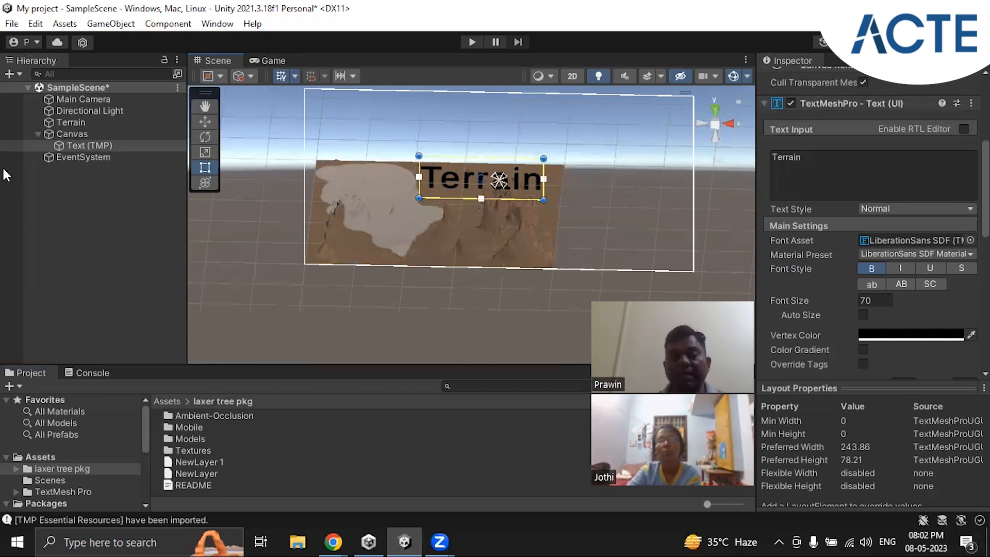
Step: Select the Main Camera, examine its view frustum against the terrain and title from several angles, and check the Game view
{"action": "left_click", "coordinate": [76, 100]}
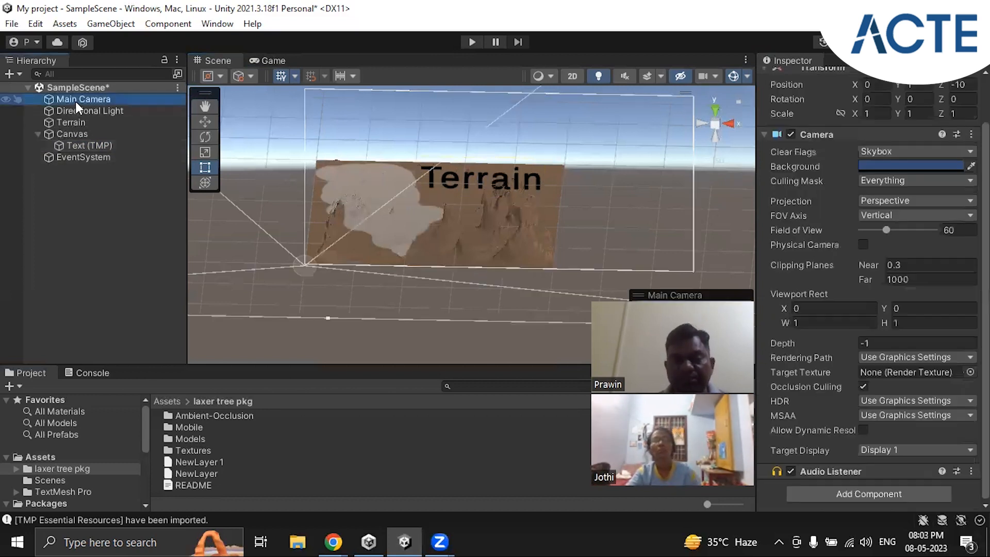
{"action": "scroll", "coordinate": [373, 307], "scroll_direction": "down", "scroll_amount": 4}
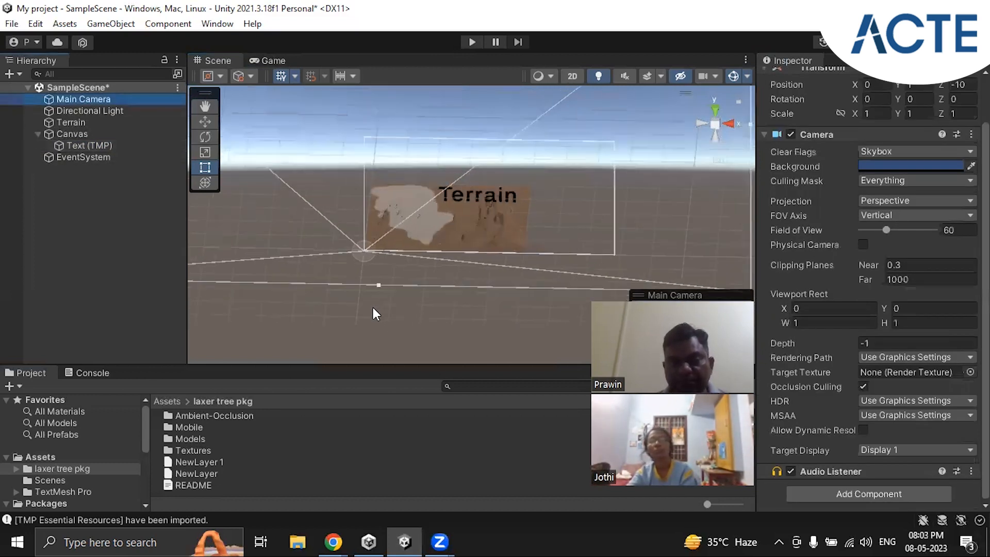
{"action": "left_click_drag", "start_coordinate": [407, 361], "coordinate": [396, 317], "text": "alt"}
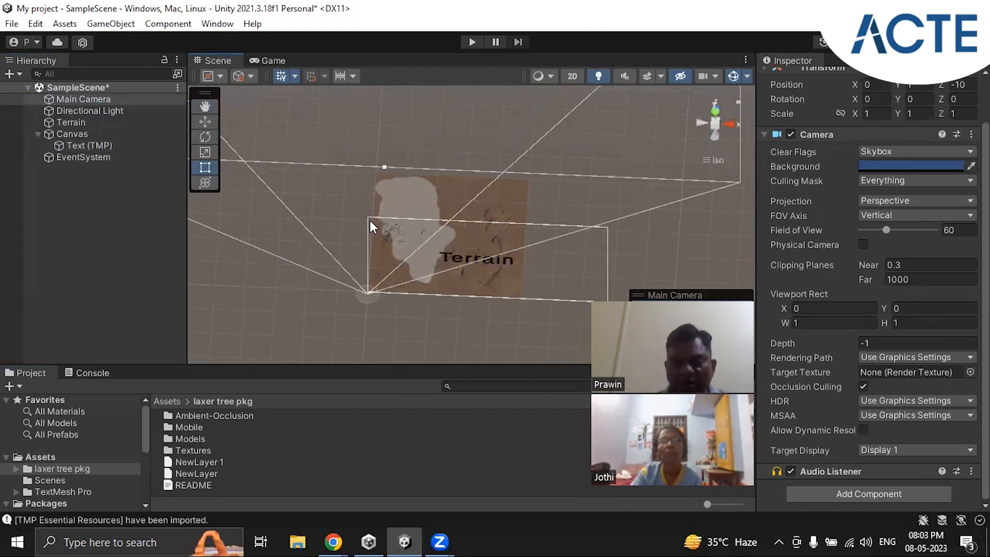
{"action": "left_click_drag", "start_coordinate": [511, 301], "coordinate": [386, 137], "text": "alt"}
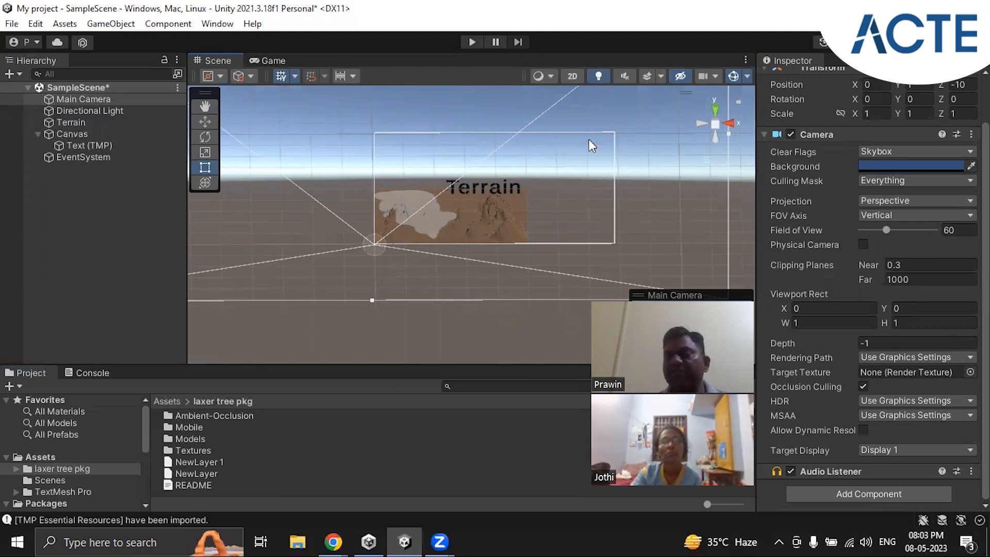
{"action": "left_click", "coordinate": [272, 59]}
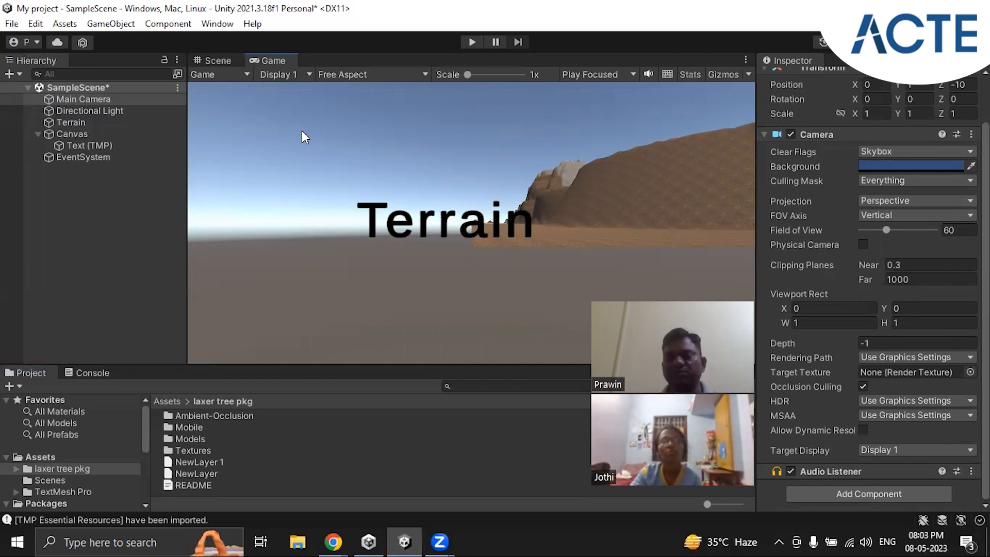
Step: Delete the Canvas together with its "Terrain" title text from the scene
{"action": "left_click", "coordinate": [38, 134]}
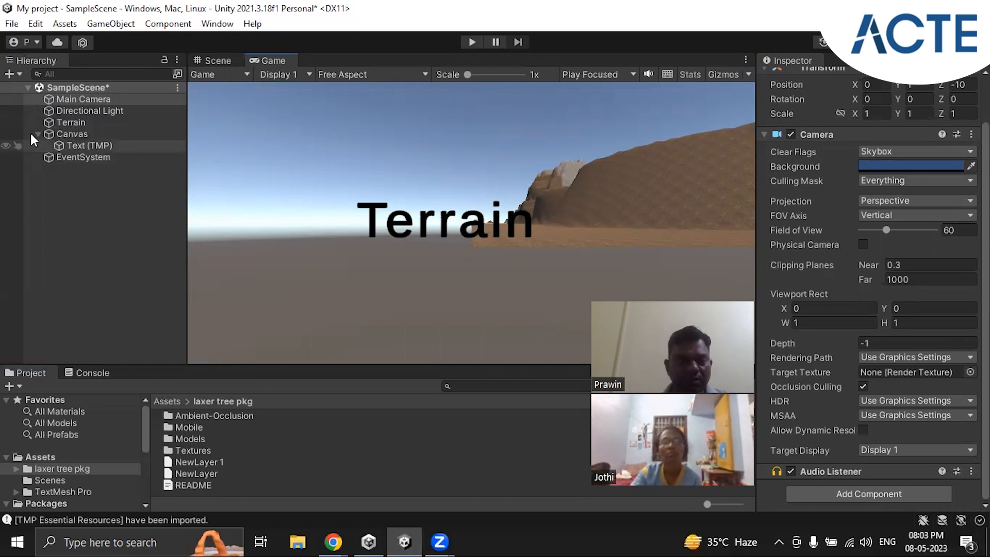
{"action": "right_click", "coordinate": [67, 134]}
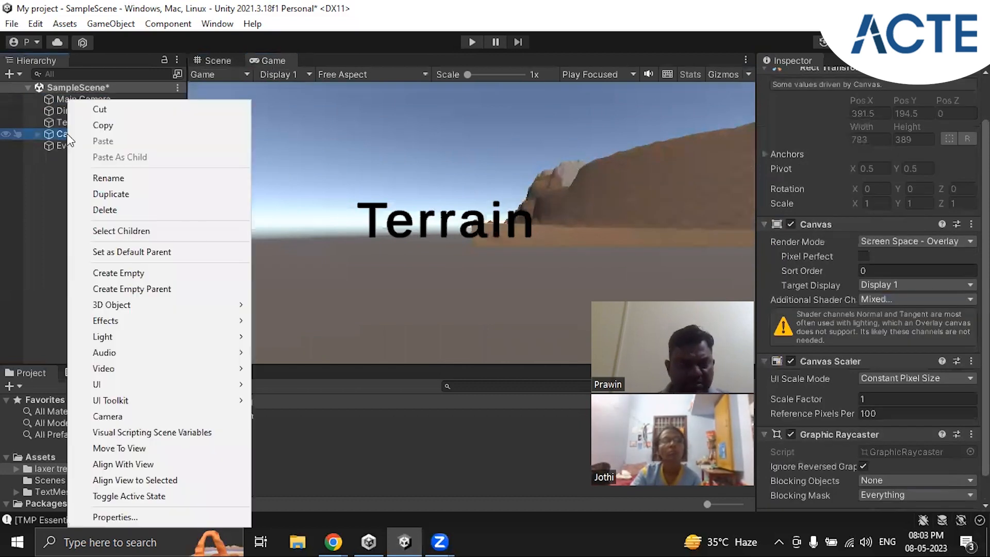
{"action": "left_click", "coordinate": [105, 210]}
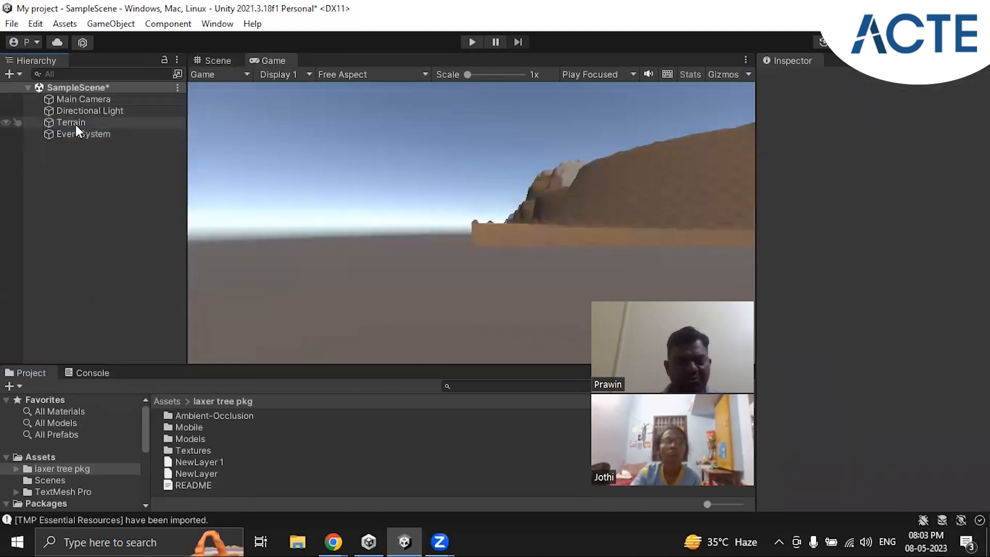
Step: Examine the terrain from several angles in the Scene view and compare it with the Game view
{"action": "left_click", "coordinate": [218, 58]}
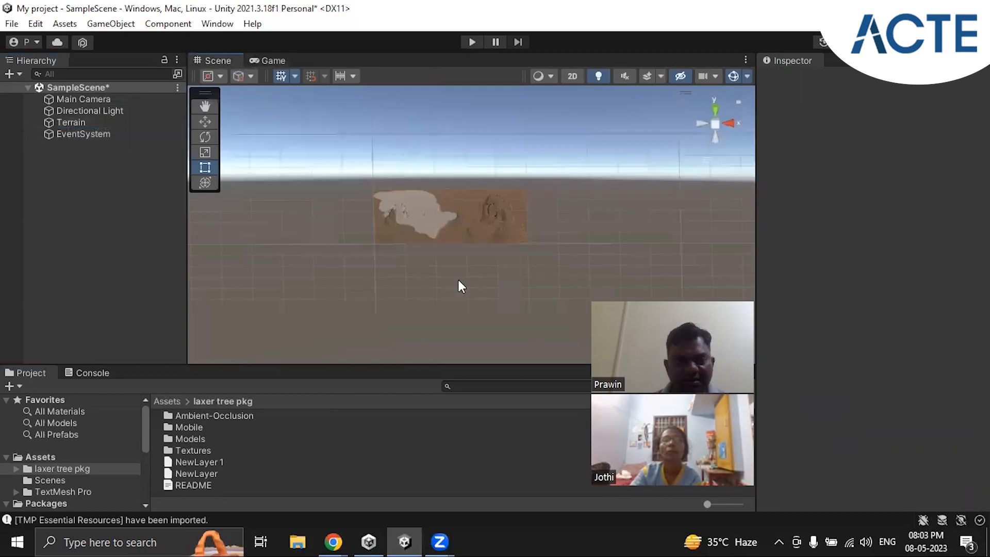
{"action": "left_click_drag", "start_coordinate": [516, 206], "coordinate": [500, 255], "text": "alt"}
{"action": "scroll", "coordinate": [501, 255], "scroll_direction": "up", "scroll_amount": 6}
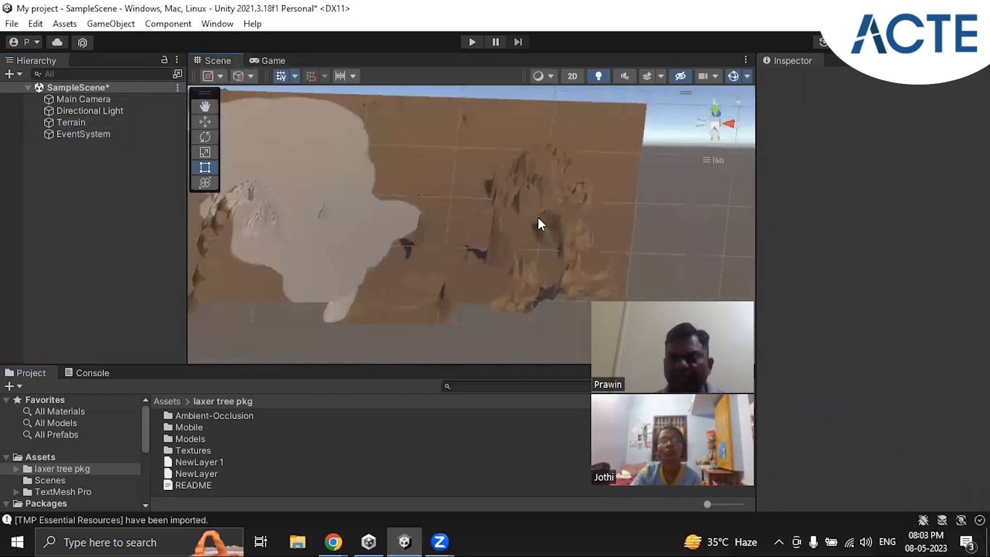
{"action": "scroll", "coordinate": [538, 218], "scroll_direction": "down", "scroll_amount": 5}
{"action": "left_click_drag", "start_coordinate": [574, 235], "coordinate": [522, 241], "text": "alt"}
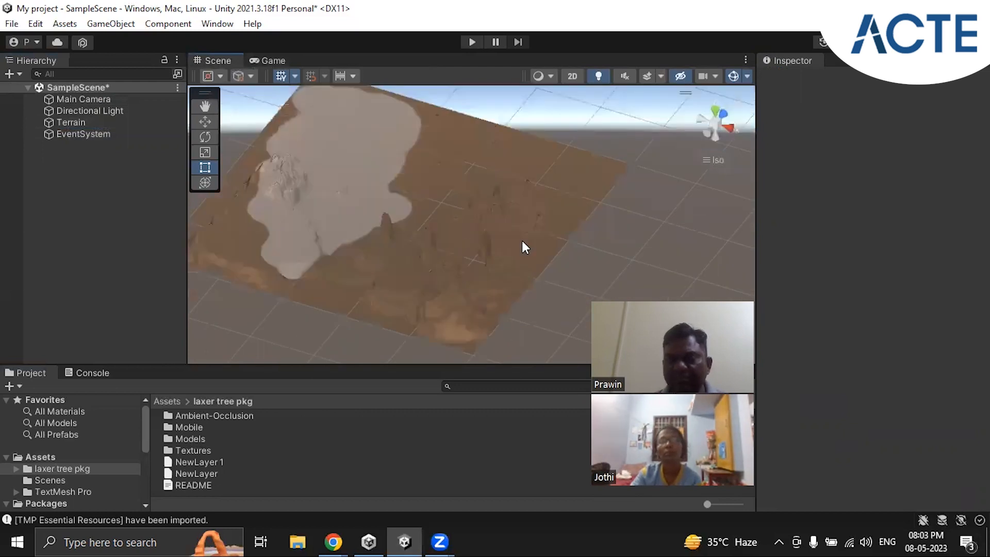
{"action": "left_click", "coordinate": [274, 61]}
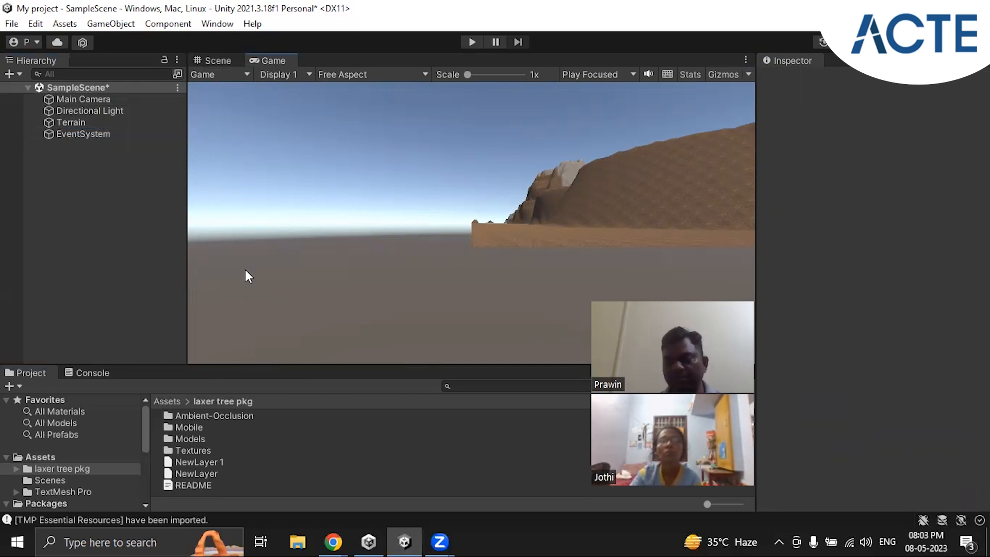
Step: Return to the Scene view and add a TextMeshPro UI text as a child of the Terrain object
{"action": "left_click", "coordinate": [80, 123]}
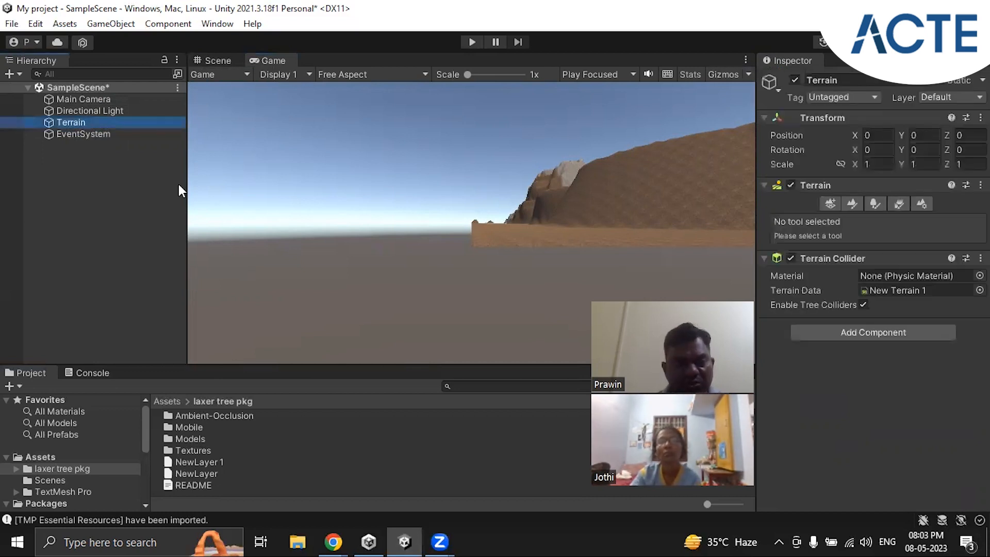
{"action": "left_click", "coordinate": [219, 61]}
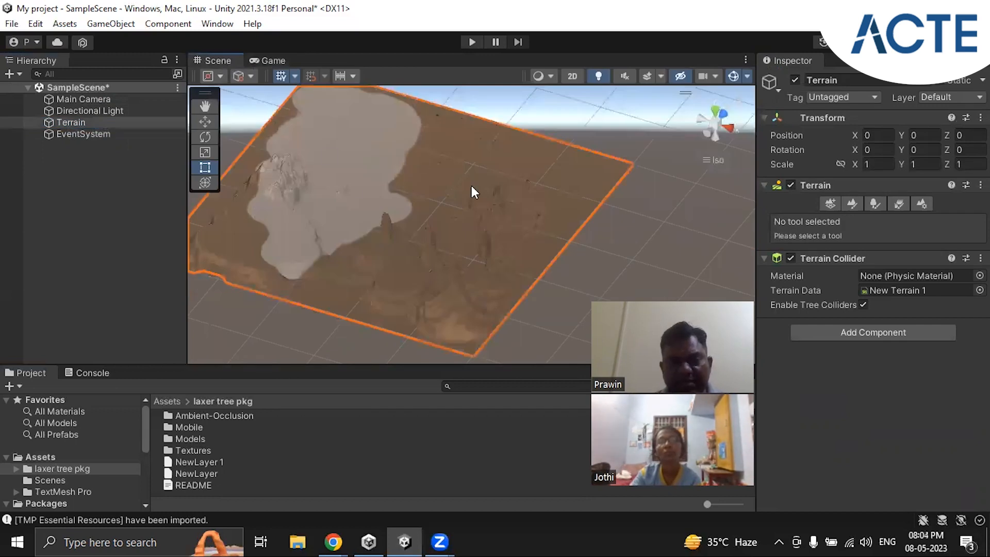
{"action": "right_click", "coordinate": [74, 123]}
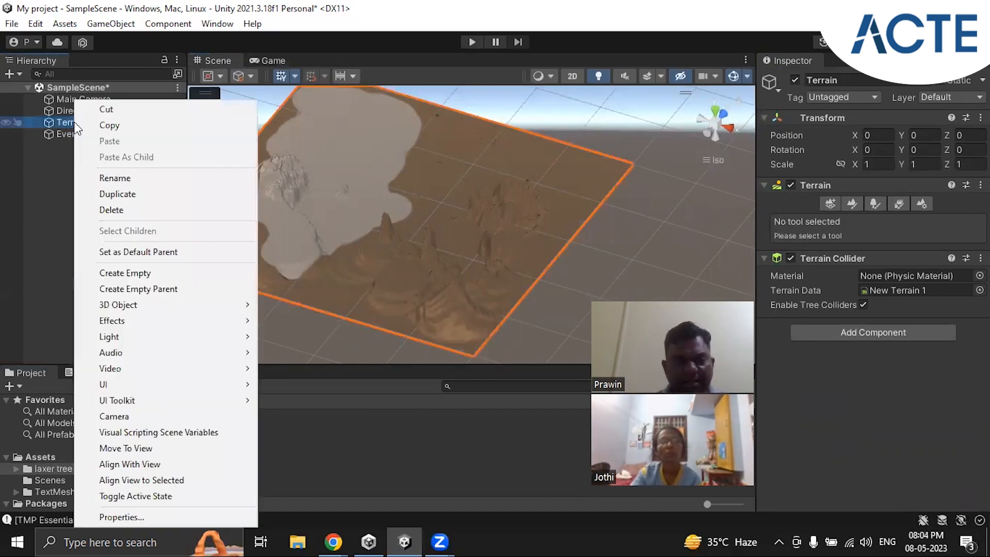
{"action": "left_click", "coordinate": [50, 125]}
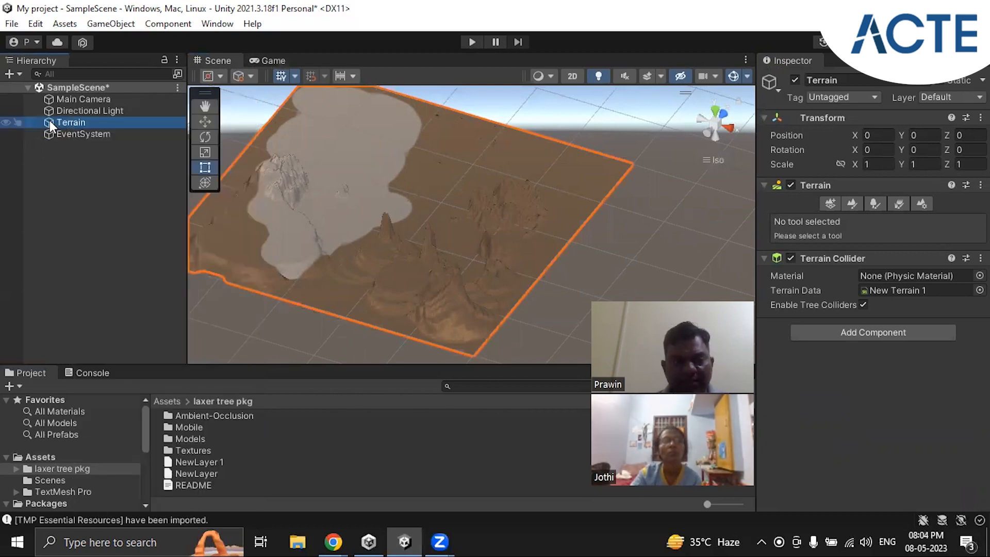
{"action": "right_click", "coordinate": [68, 123]}
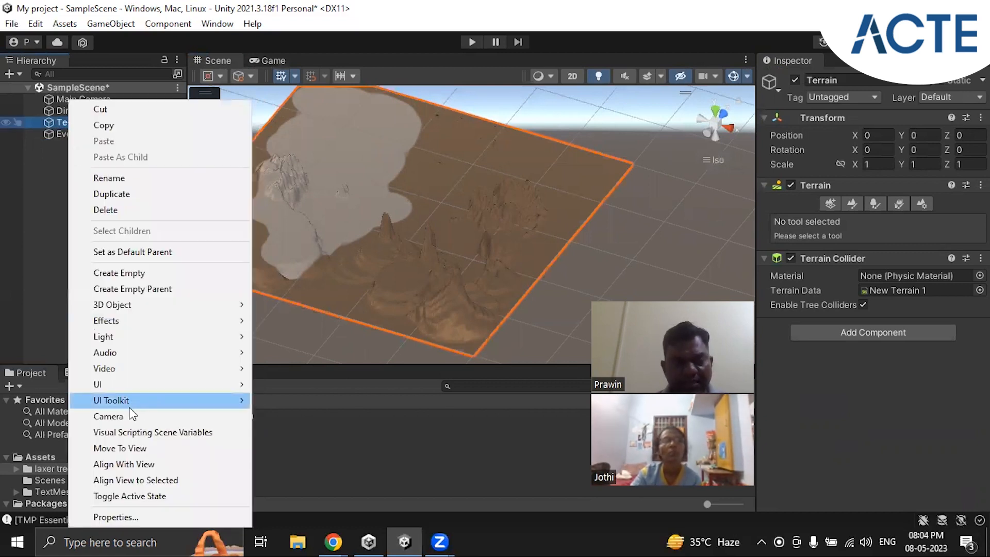
{"action": "mouse_move", "coordinate": [139, 391]}
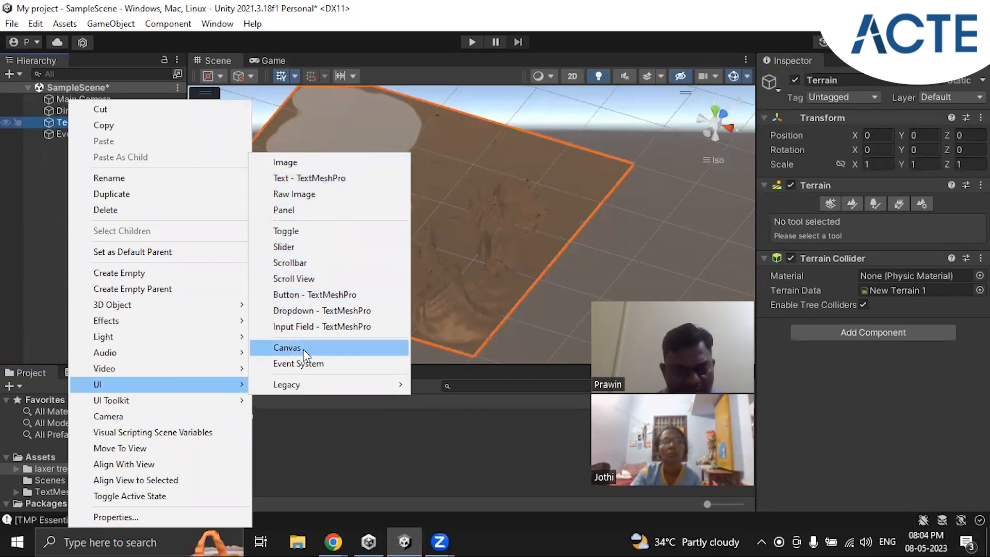
{"action": "left_click", "coordinate": [320, 178]}
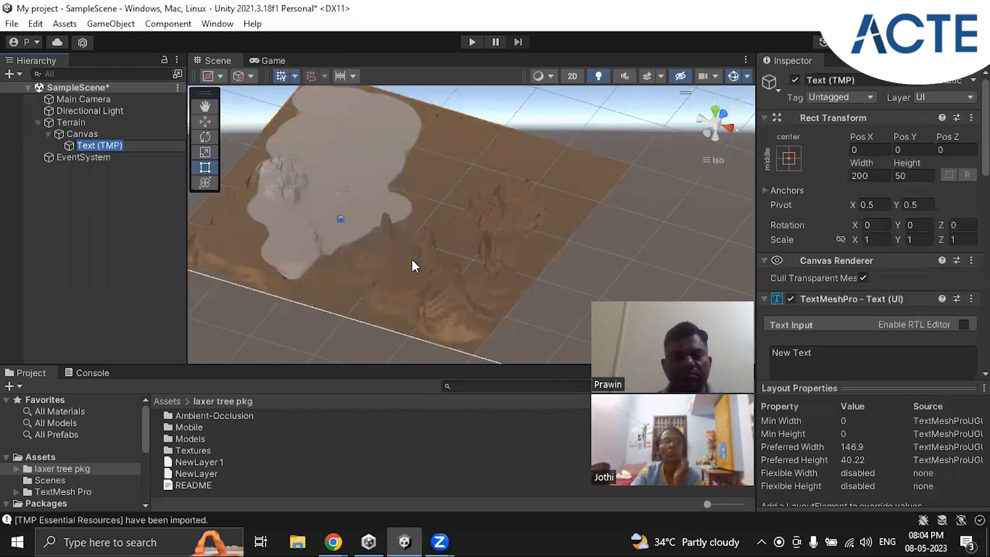
Step: Remove the Canvas and its text nested under the Terrain object
{"action": "left_click", "coordinate": [68, 146]}
{"action": "left_click", "coordinate": [91, 133]}
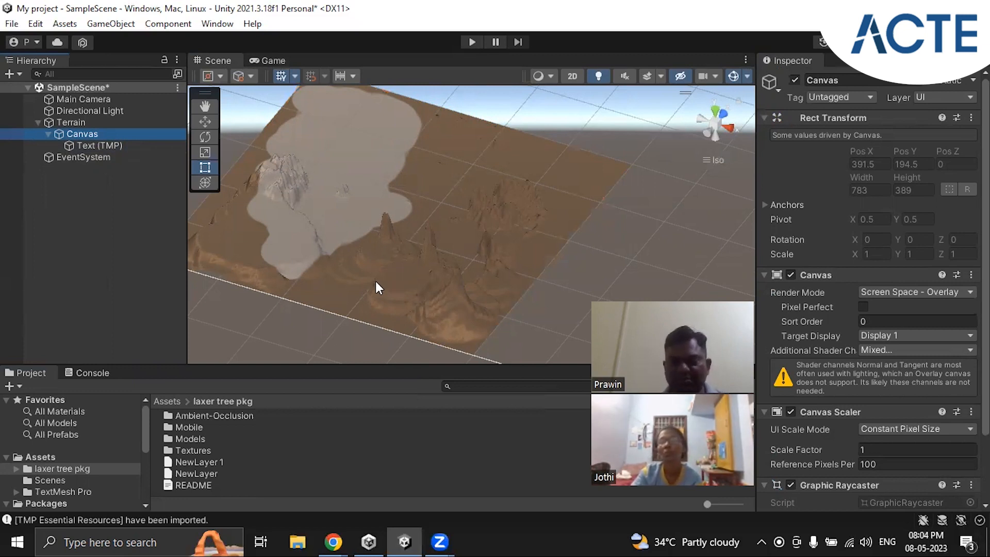
{"action": "right_click", "coordinate": [78, 134]}
{"action": "left_click", "coordinate": [123, 195]}
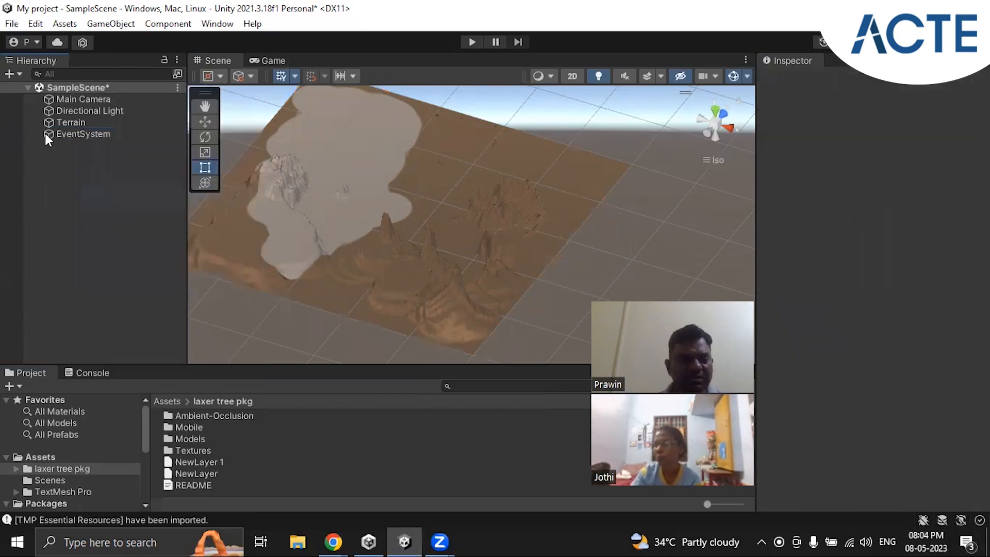
Step: Delete the EventSystem object and save the scene
{"action": "right_click", "coordinate": [86, 197]}
{"action": "left_click", "coordinate": [75, 132]}
{"action": "right_click", "coordinate": [75, 132]}
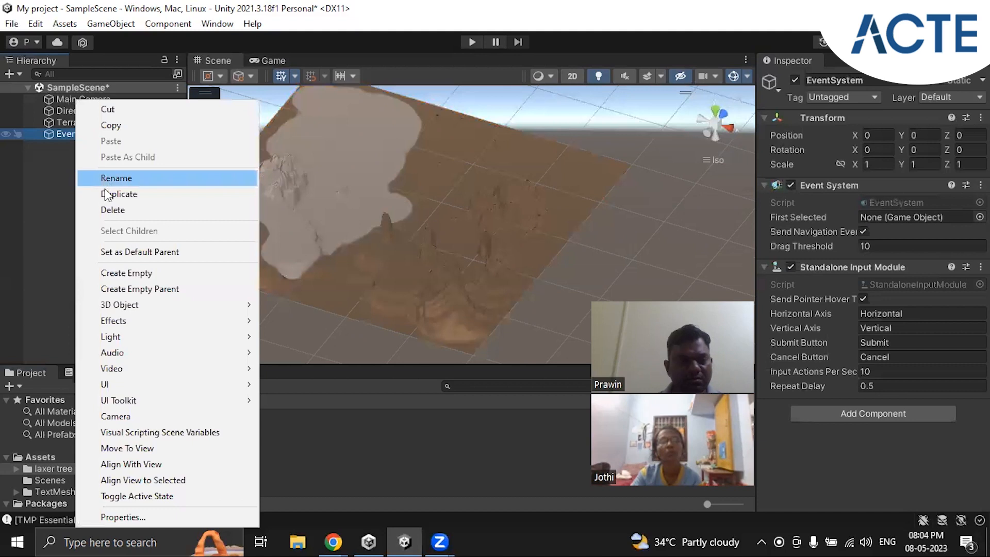
{"action": "left_click", "coordinate": [111, 209]}
{"action": "left_click", "coordinate": [178, 88]}
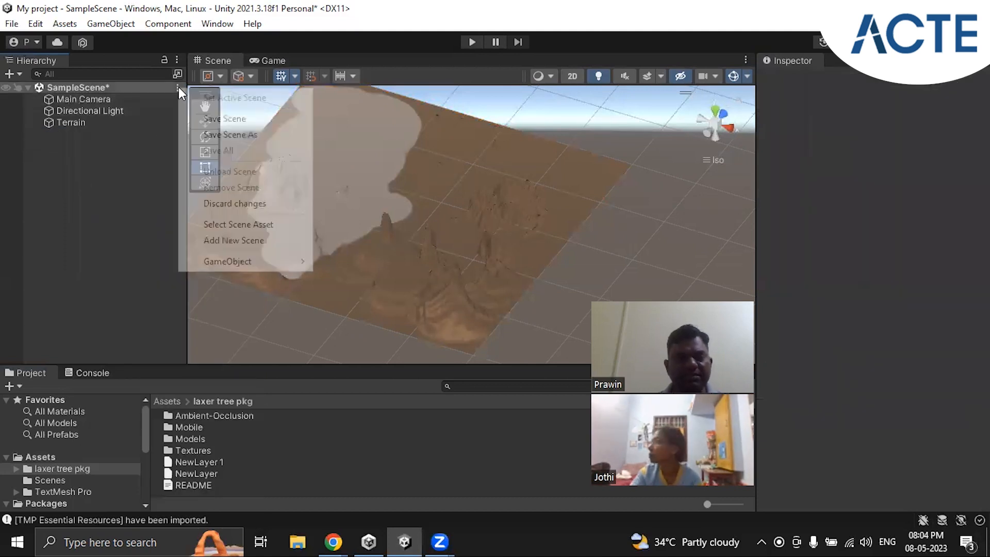
{"action": "left_click", "coordinate": [224, 118]}
Step: Add a TextMeshPro UI text at the root of the scene, keeping its default name
{"action": "right_click", "coordinate": [66, 151]}
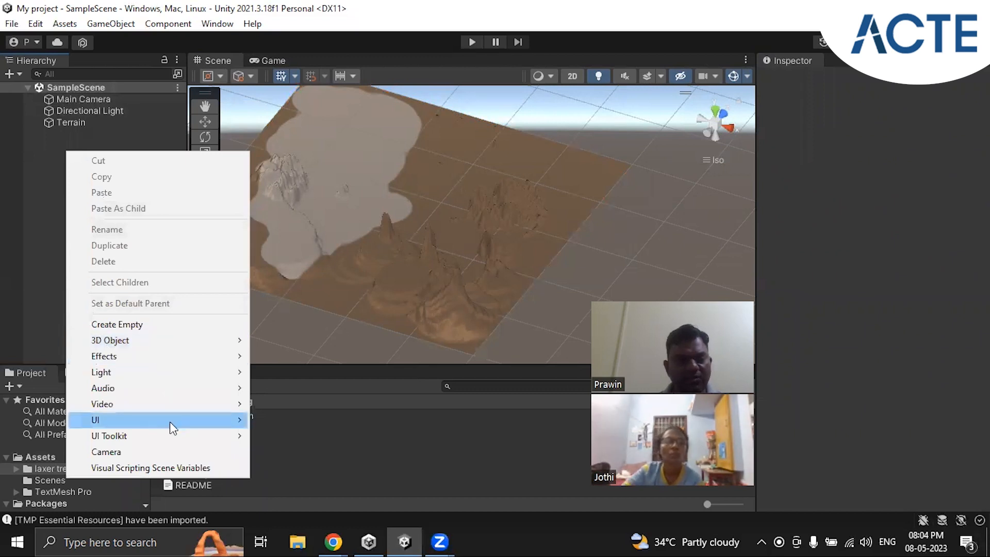
{"action": "mouse_move", "coordinate": [171, 422]}
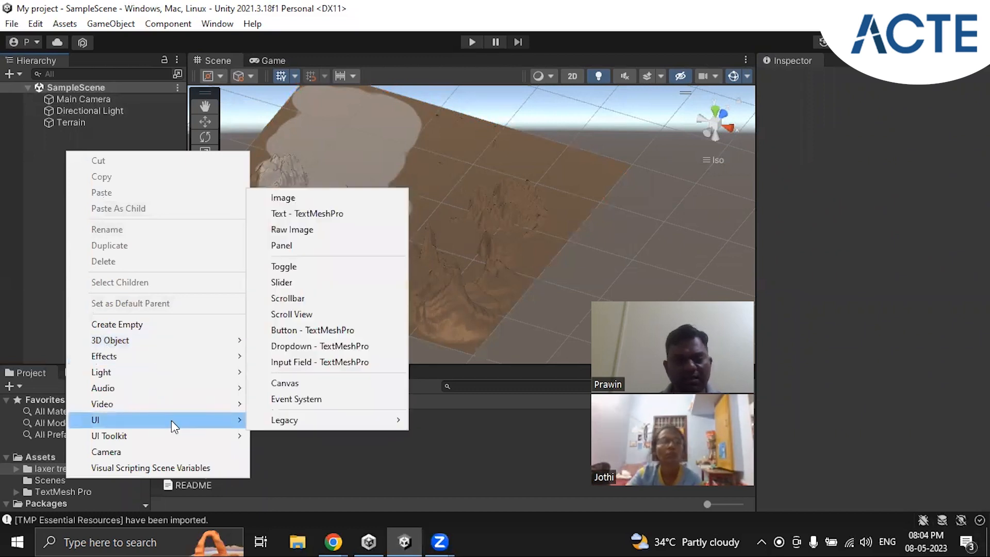
{"action": "left_click", "coordinate": [334, 215]}
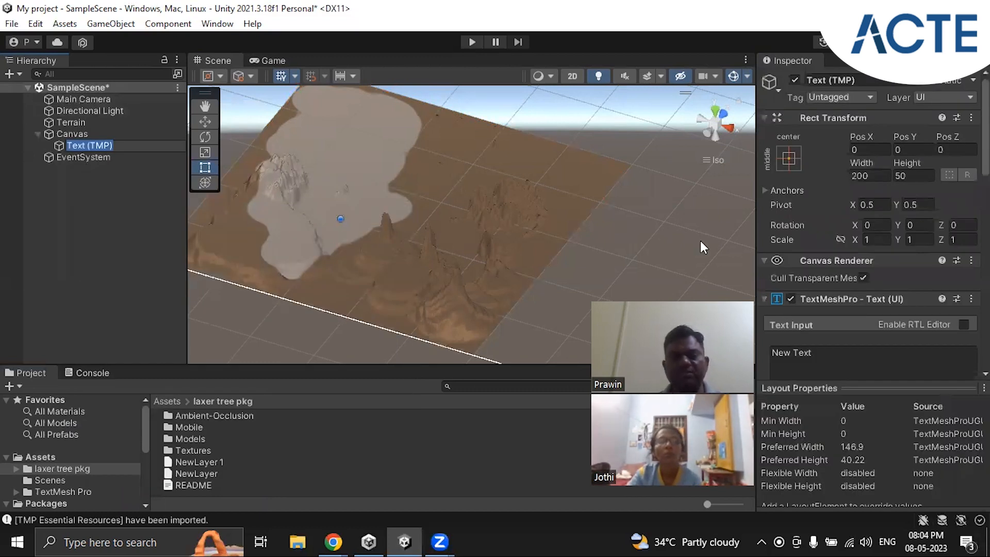
{"action": "left_click", "coordinate": [123, 208]}
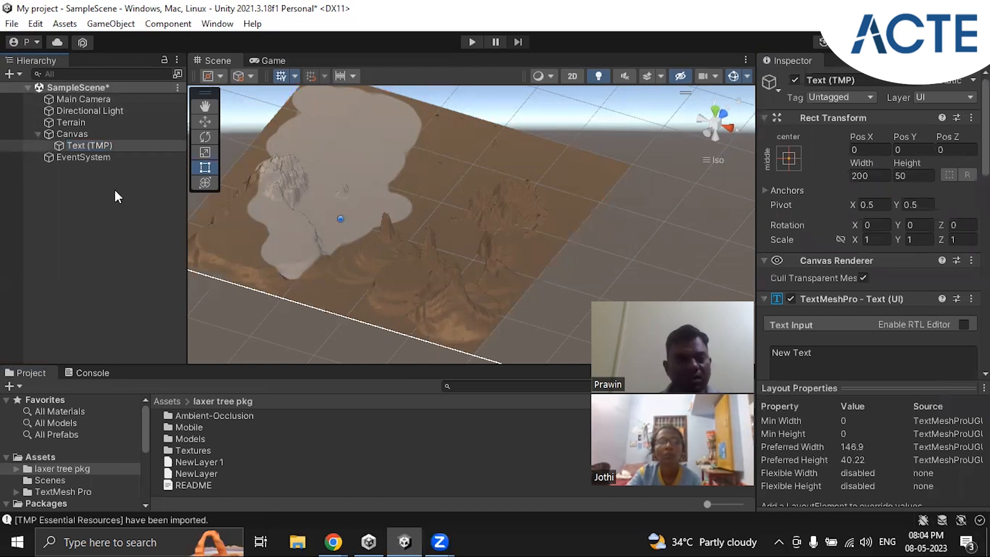
Step: Collapse the root-level Canvas and delete it along with its default text
{"action": "left_click", "coordinate": [36, 135]}
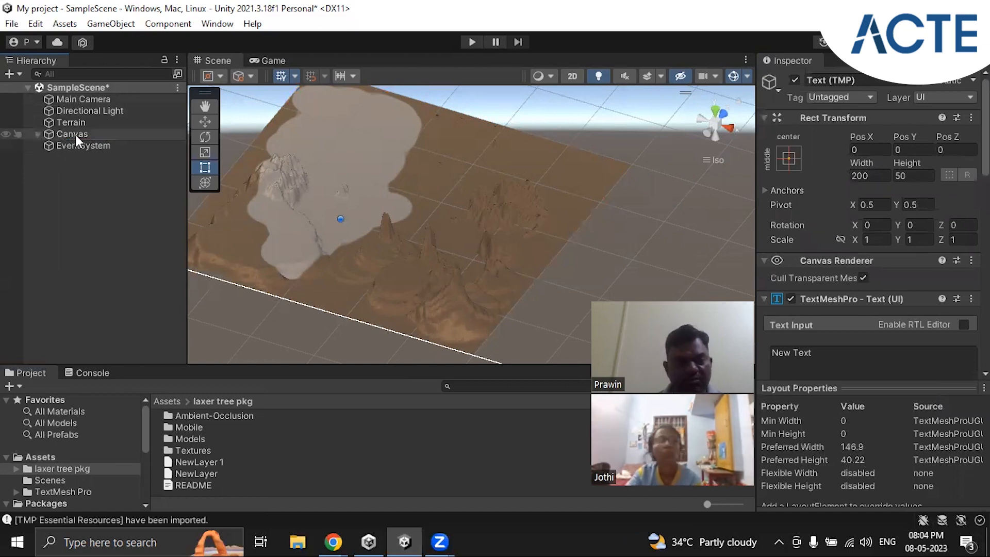
{"action": "right_click", "coordinate": [75, 134]}
{"action": "left_click", "coordinate": [111, 210]}
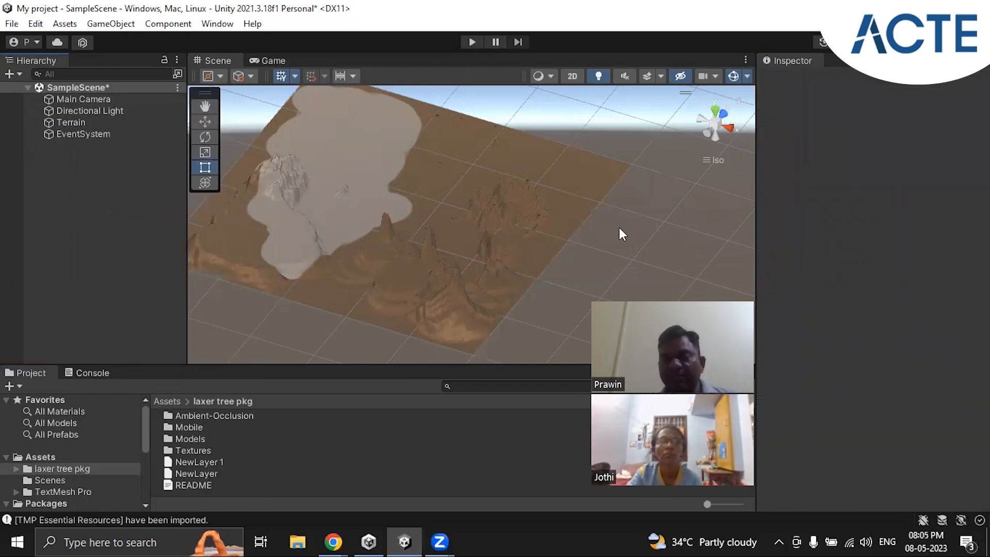
Step: Add a UI Image at the root of the scene with its default name and show its Image component settings
{"action": "right_click", "coordinate": [73, 161]}
{"action": "mouse_move", "coordinate": [132, 432]}
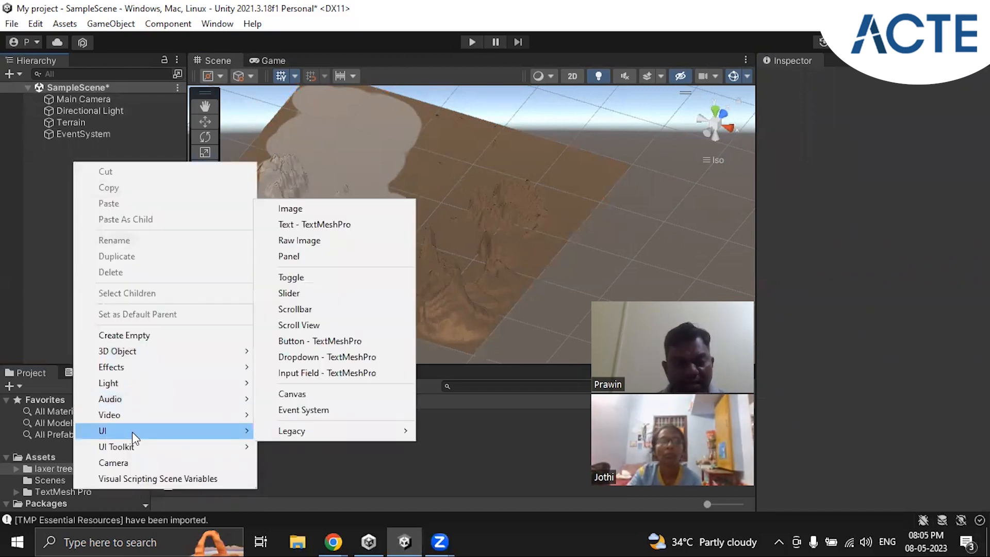
{"action": "left_click", "coordinate": [323, 209]}
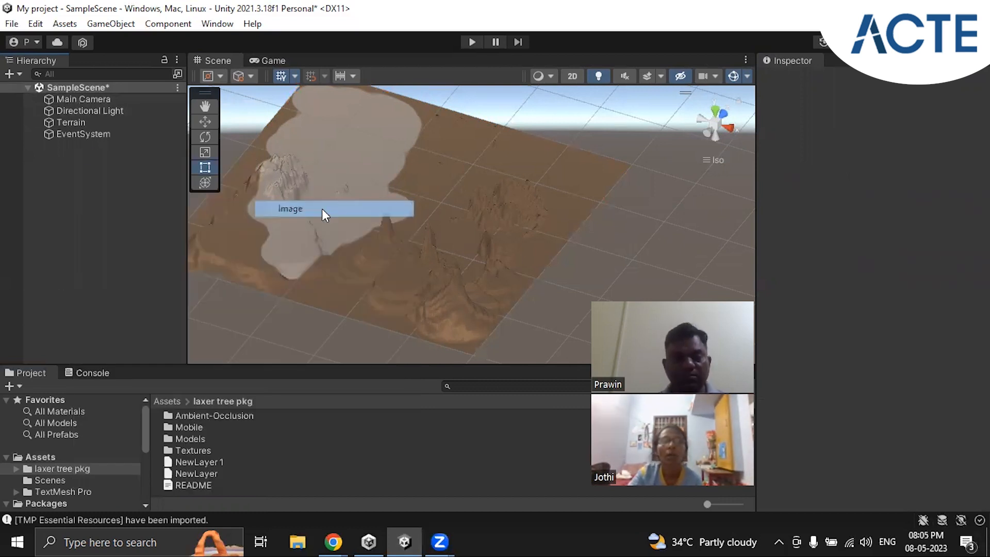
{"action": "left_click", "coordinate": [93, 196]}
{"action": "left_click", "coordinate": [91, 162]}
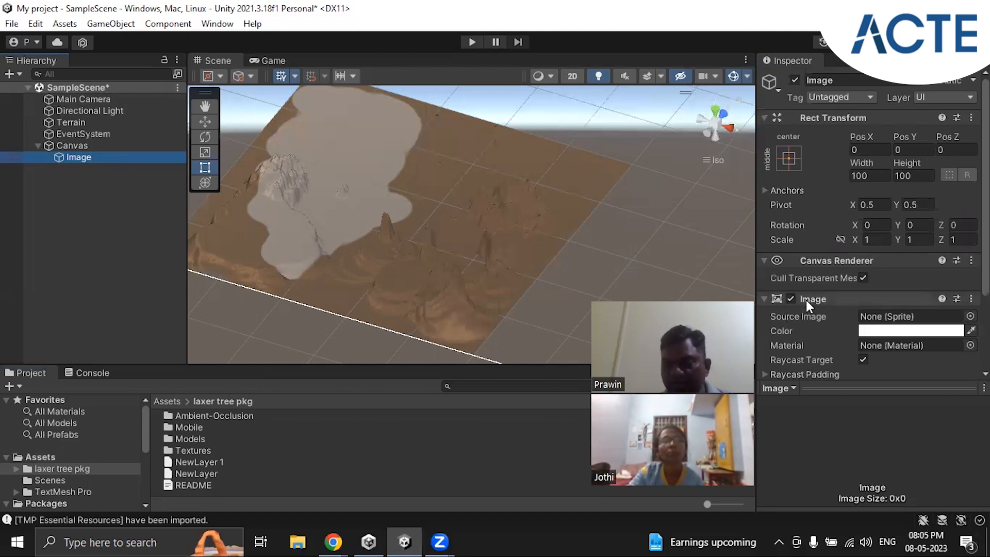
{"action": "scroll", "coordinate": [811, 199], "scroll_direction": "down", "scroll_amount": 4}
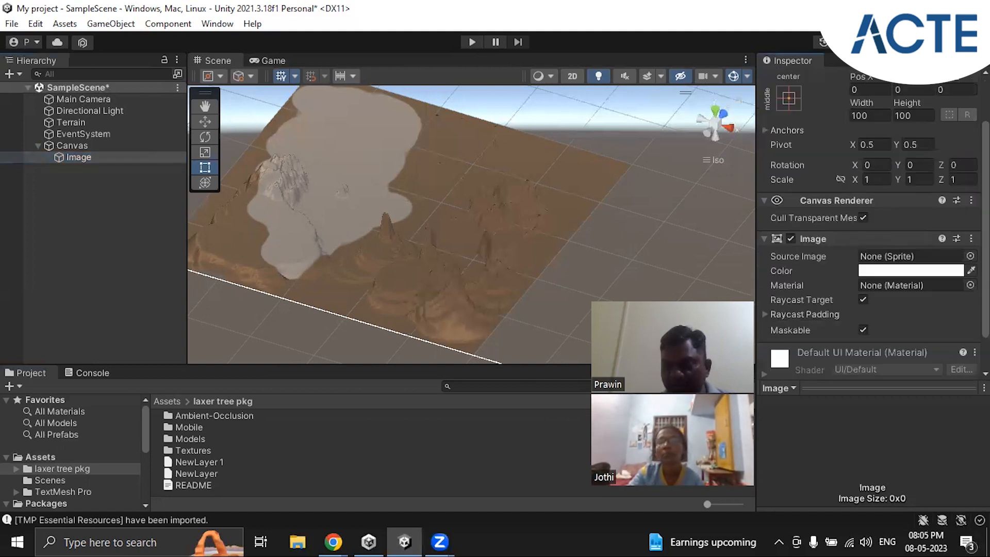
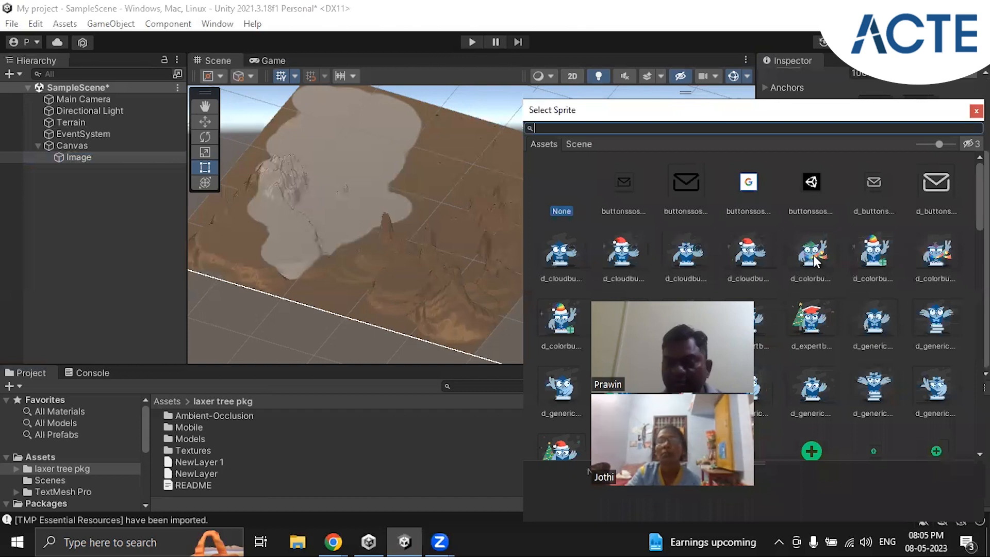
Step: Assign the d_colorbuho sprite as the Image's source and preview the Image in the Scene and Game views
{"action": "left_click", "coordinate": [813, 255]}
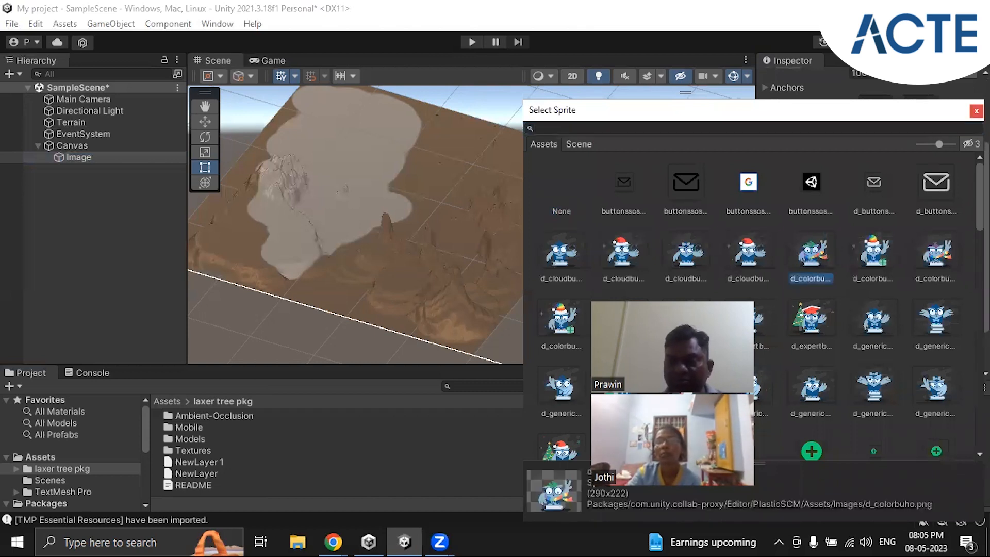
{"action": "left_click", "coordinate": [976, 111]}
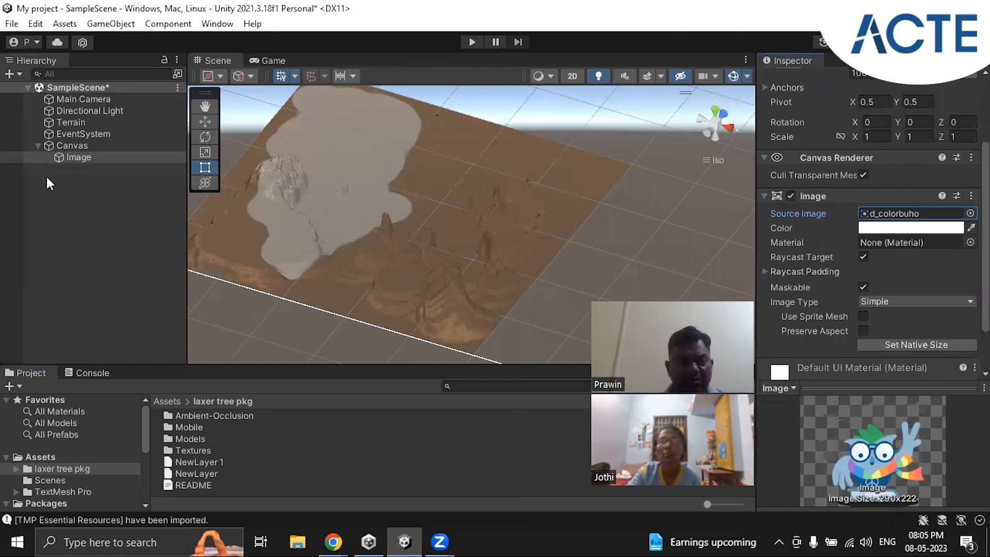
{"action": "double_click", "coordinate": [82, 157]}
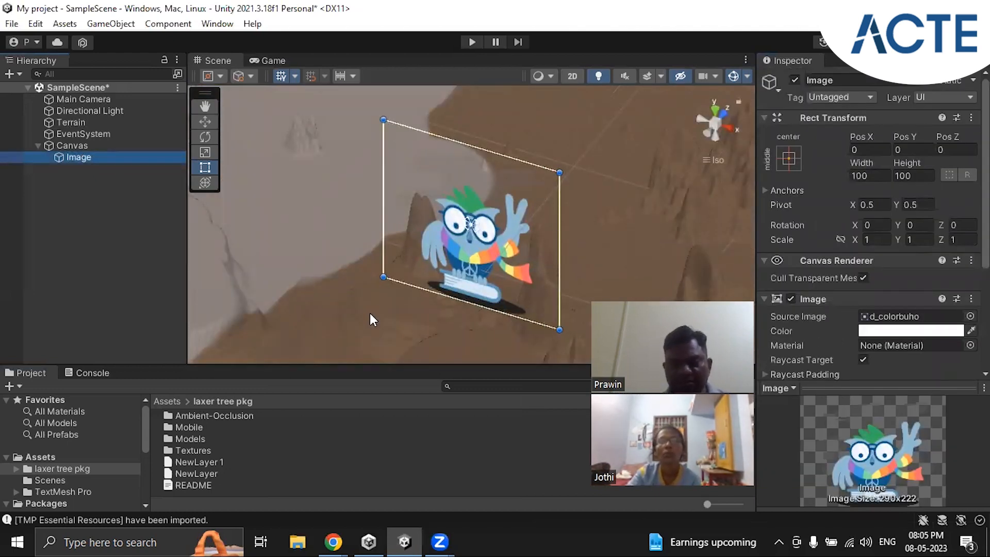
{"action": "scroll", "coordinate": [376, 307], "scroll_direction": "down", "scroll_amount": 2}
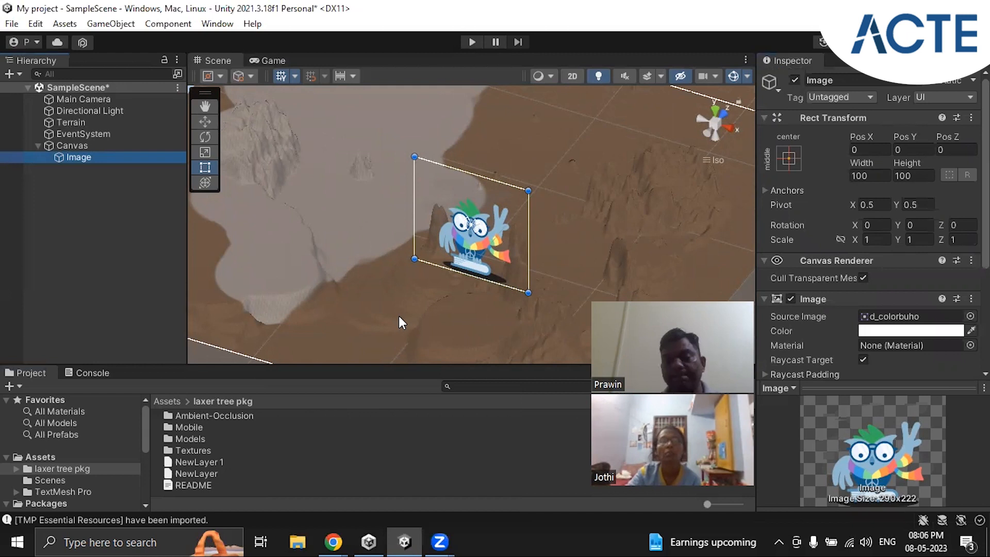
{"action": "left_click", "coordinate": [284, 63]}
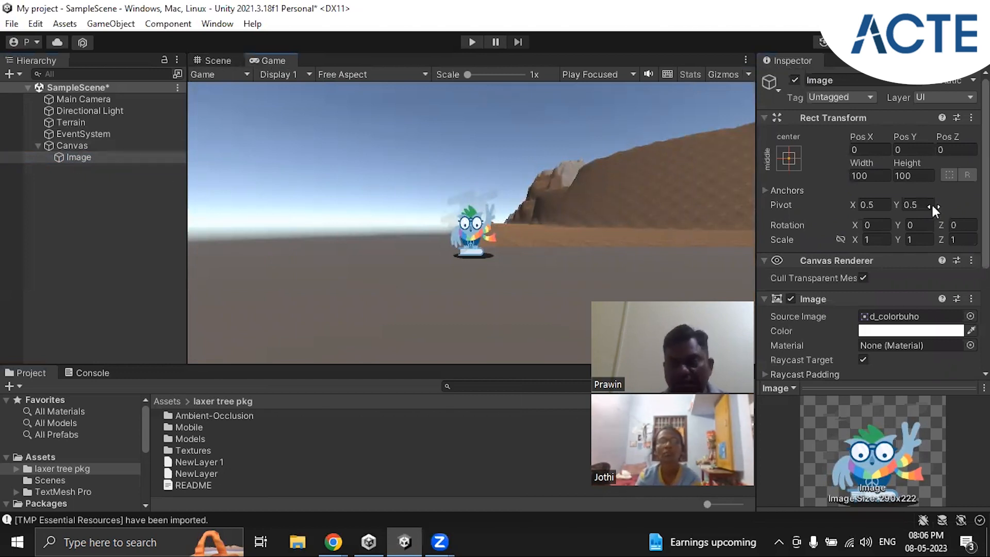
Step: Try a different Pos Z for the Image and reset it to 0
{"action": "left_click_drag", "start_coordinate": [951, 134], "coordinate": [141, 163]}
{"action": "left_click", "coordinate": [947, 145]}
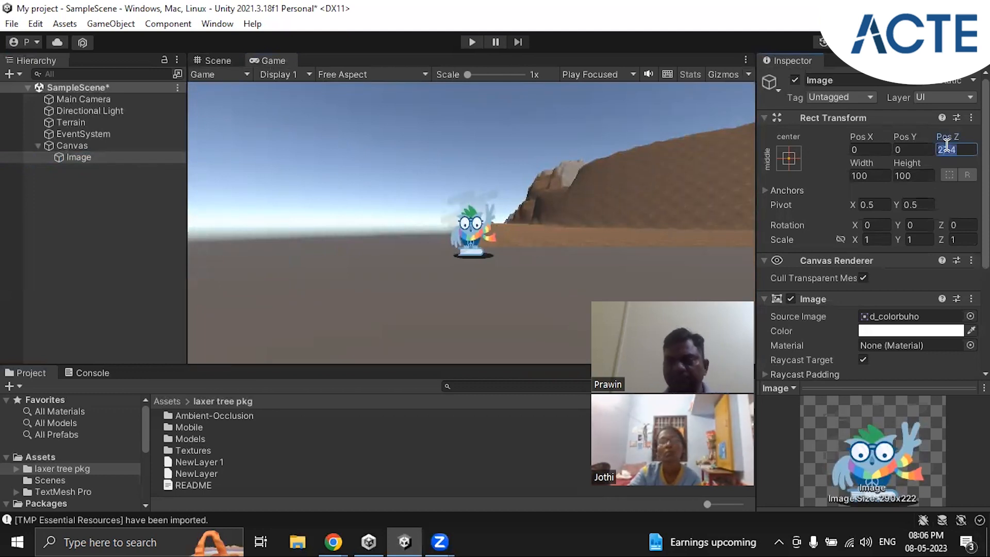
{"action": "type", "text": "0"}
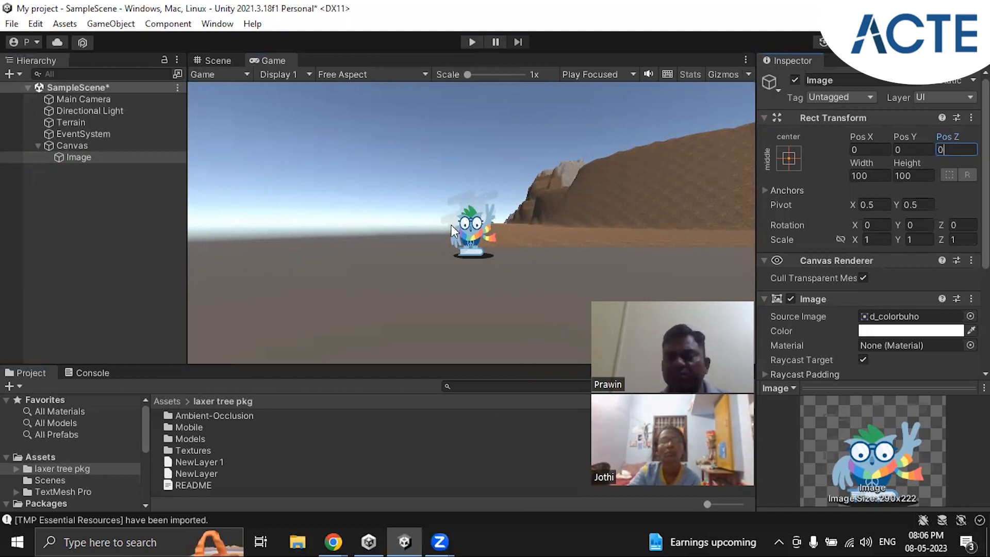
Step: Enlarge the Image to about 226 wide by 289 high and enable Preserve Aspect
{"action": "left_click", "coordinate": [866, 164]}
{"action": "left_click_drag", "start_coordinate": [865, 160], "coordinate": [120, 115]}
{"action": "left_click_drag", "start_coordinate": [912, 163], "coordinate": [518, 199]}
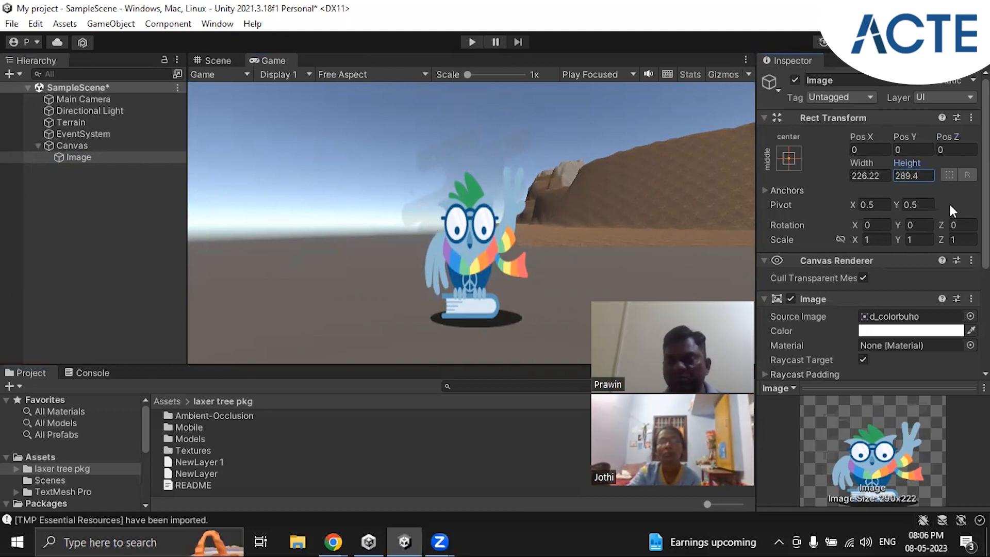
{"action": "scroll", "coordinate": [949, 202], "scroll_direction": "down", "scroll_amount": 3}
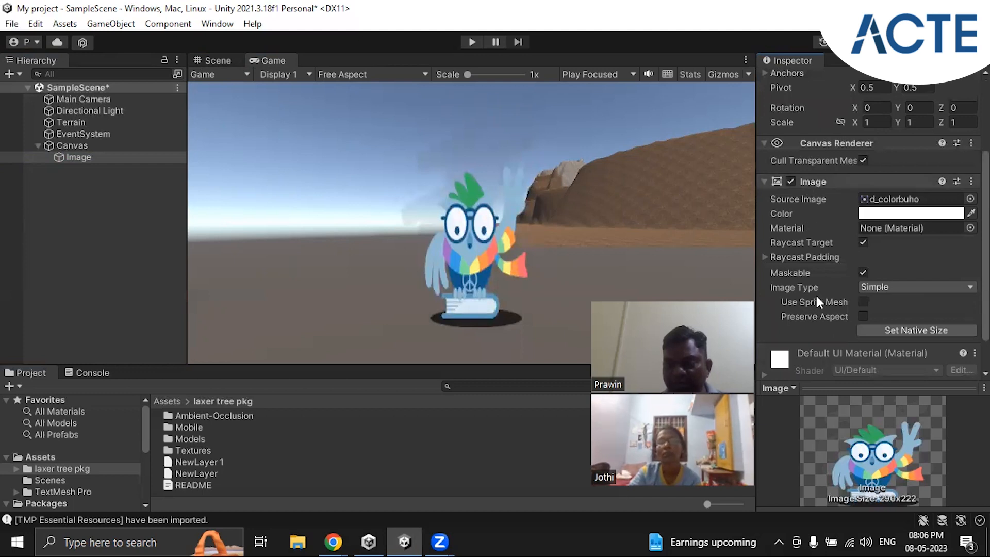
{"action": "left_click", "coordinate": [864, 315]}
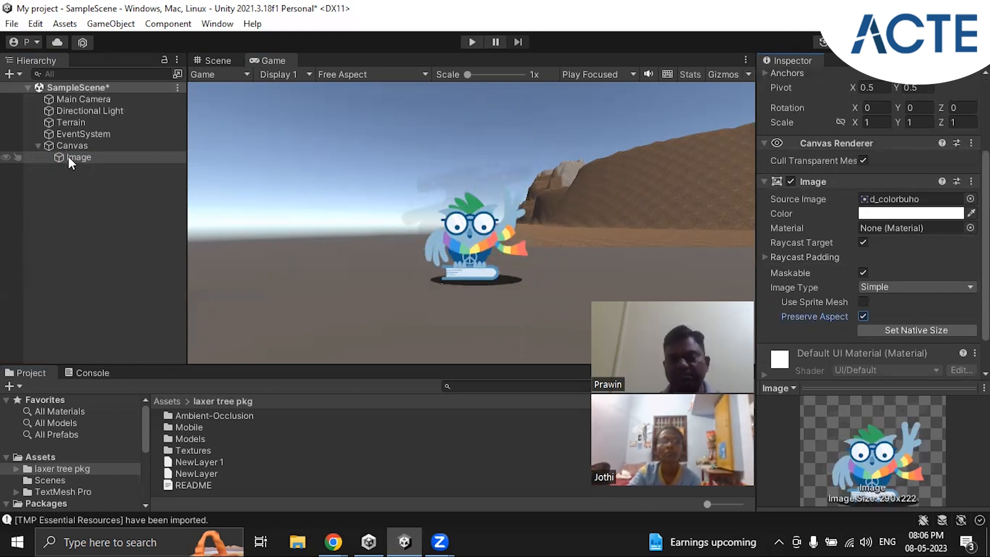
Step: Delete the Canvas with its Image and the EventSystem object, and save the scene
{"action": "left_click", "coordinate": [34, 146]}
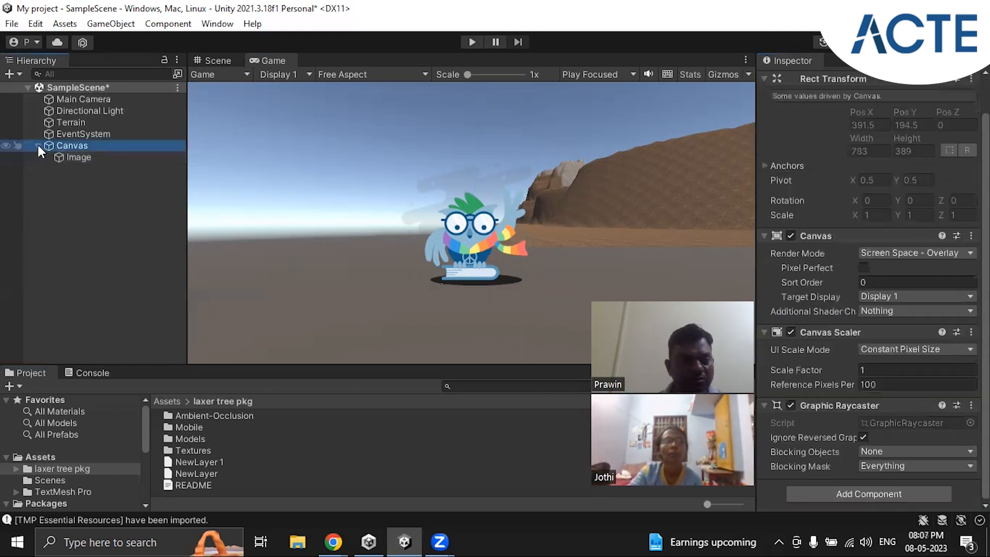
{"action": "right_click", "coordinate": [83, 147]}
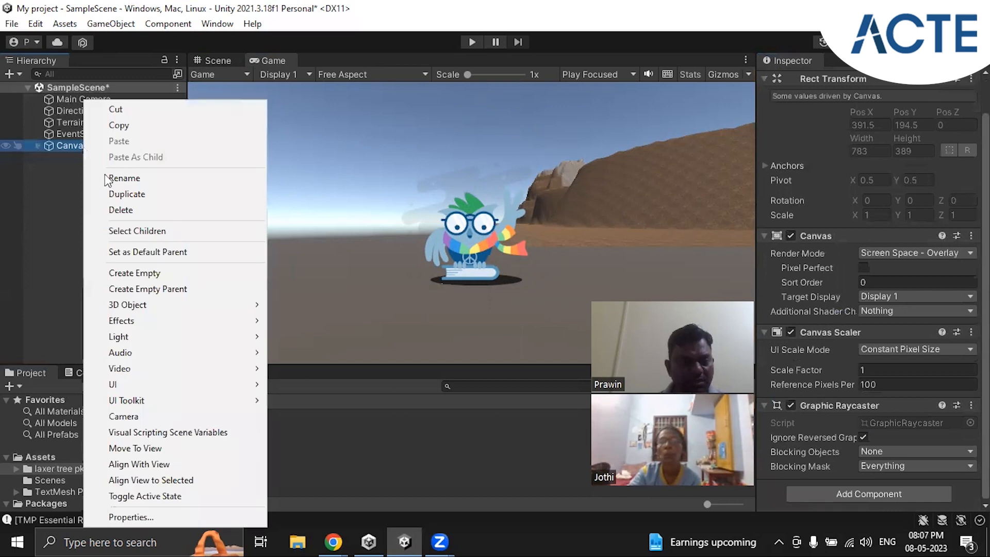
{"action": "left_click", "coordinate": [114, 209]}
{"action": "left_click", "coordinate": [98, 136]}
{"action": "right_click", "coordinate": [97, 135]}
{"action": "left_click", "coordinate": [132, 210]}
{"action": "left_click", "coordinate": [178, 89]}
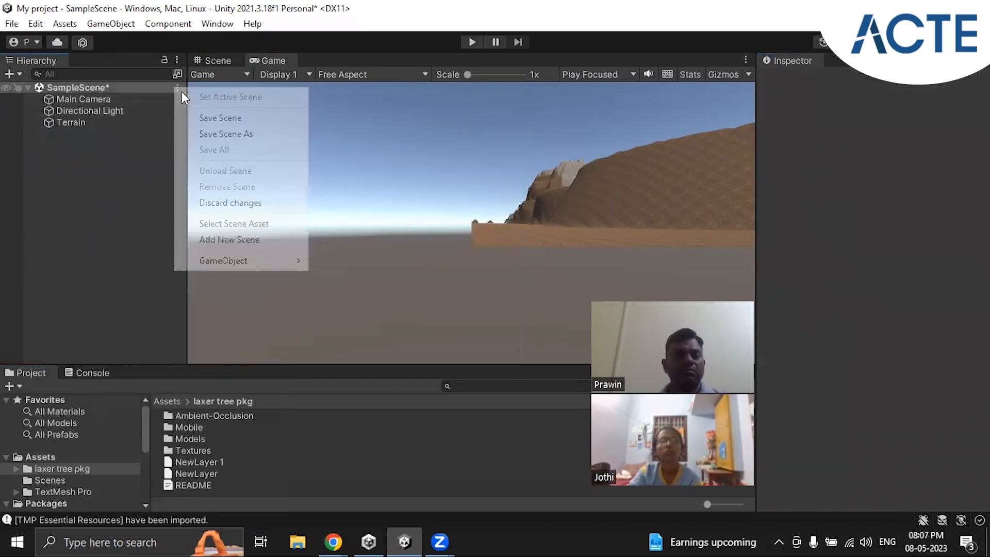
{"action": "left_click", "coordinate": [207, 119]}
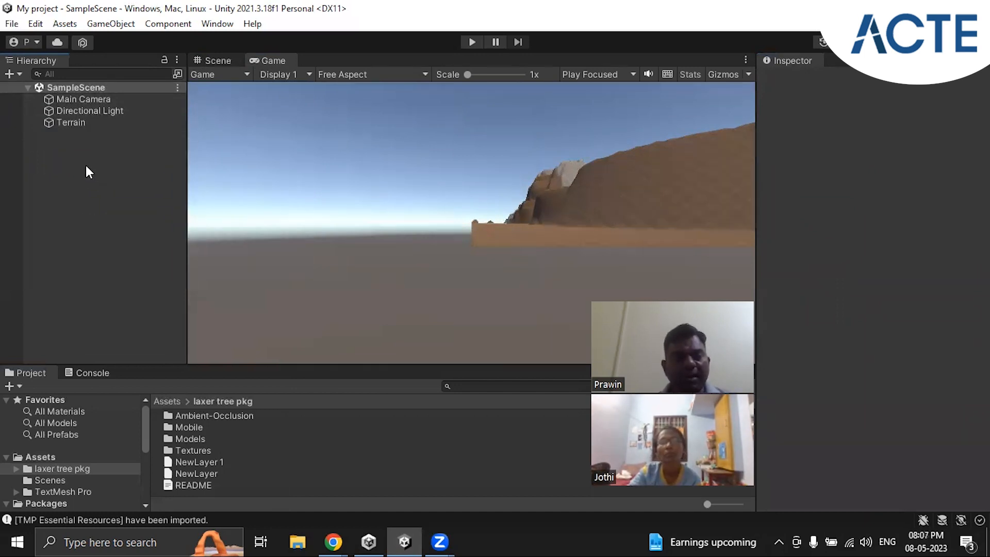
Step: Move the Terrain along X to a position of about -96.8
{"action": "left_click", "coordinate": [77, 123]}
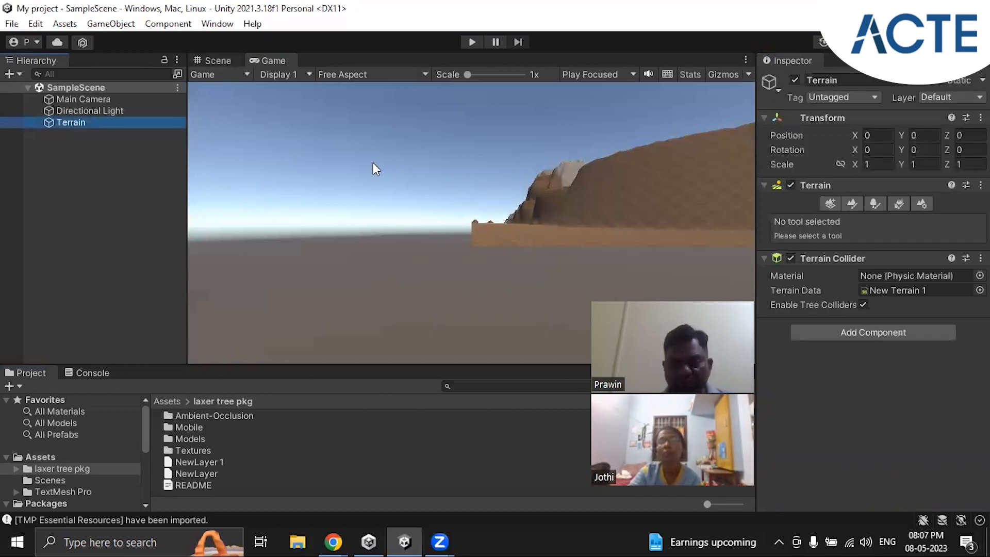
{"action": "left_click_drag", "start_coordinate": [851, 135], "coordinate": [797, 137]}
{"action": "left_click_drag", "start_coordinate": [759, 137], "coordinate": [620, 156]}
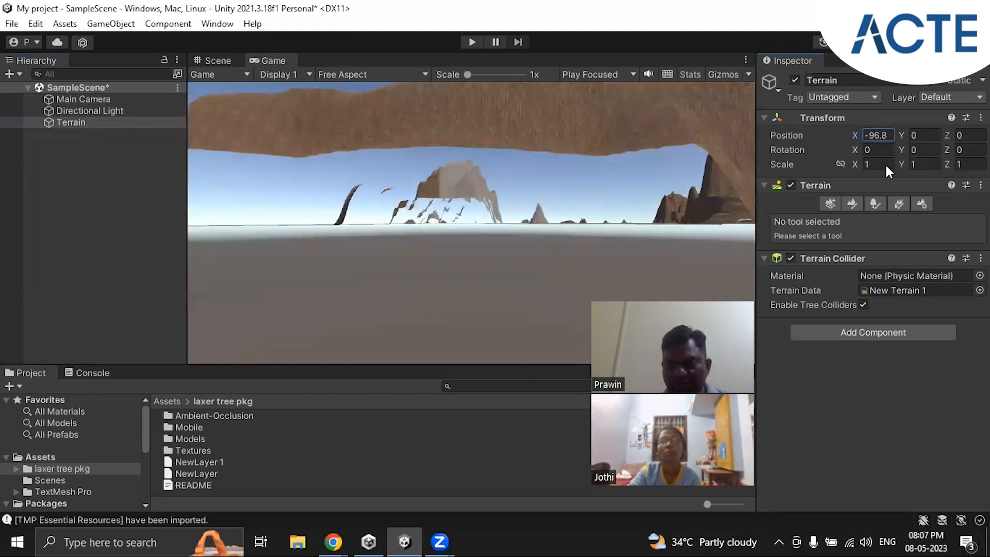
Step: Try rotating the Terrain about the Y, X and Z axes, resetting each rotation value to 0
{"action": "left_click_drag", "start_coordinate": [900, 150], "coordinate": [830, 156]}
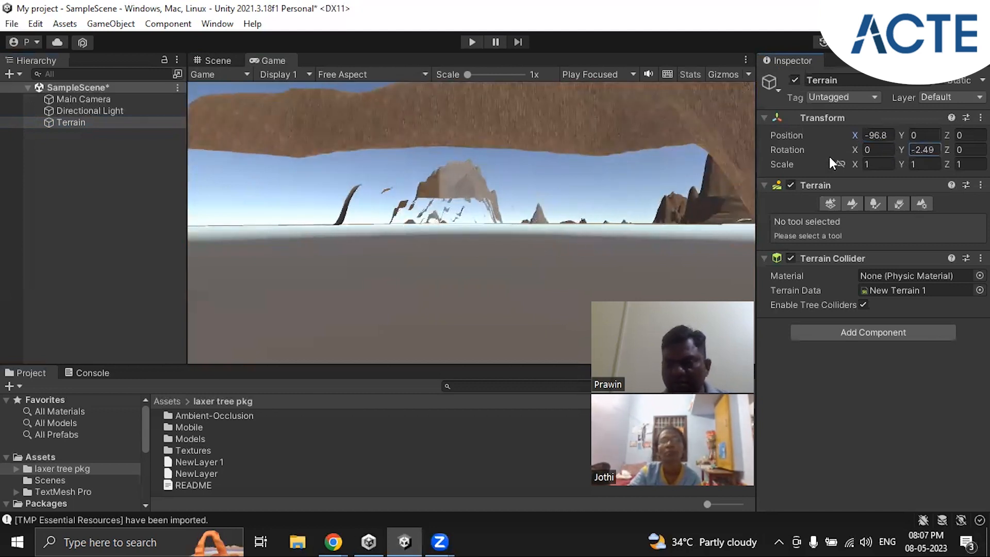
{"action": "type", "text": "0"}
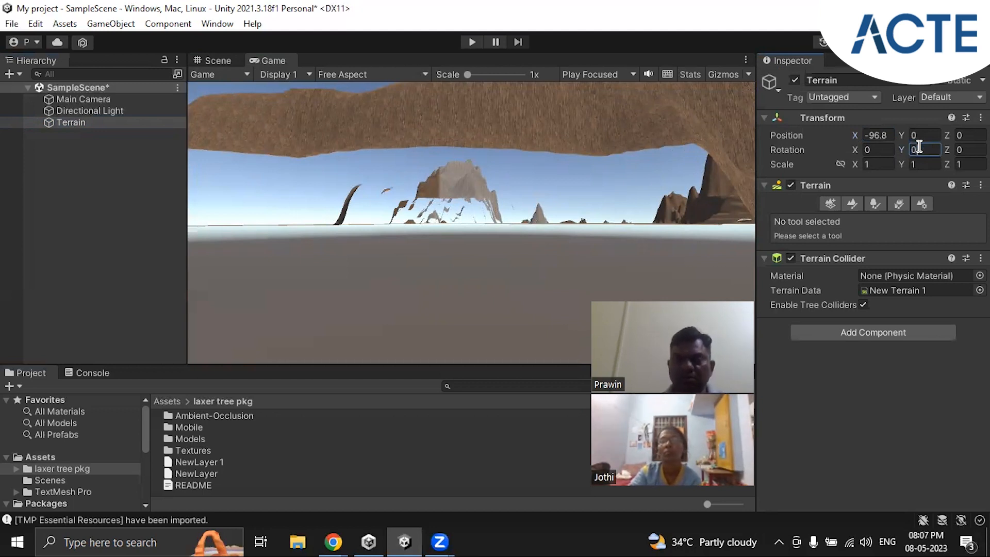
{"action": "left_click_drag", "start_coordinate": [855, 148], "coordinate": [581, 149]}
{"action": "left_click_drag", "start_coordinate": [874, 208], "coordinate": [836, 187]}
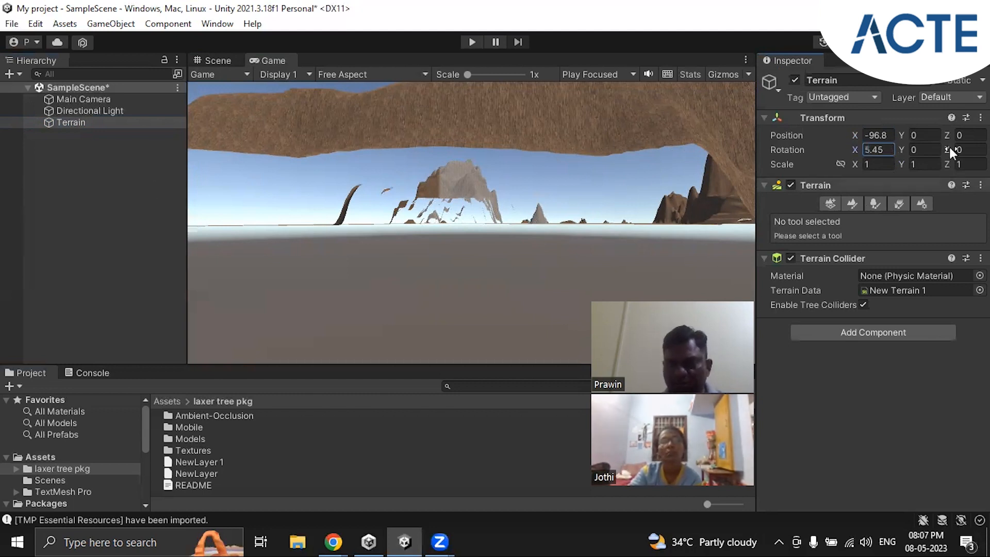
{"action": "left_click_drag", "start_coordinate": [947, 149], "coordinate": [423, 174]}
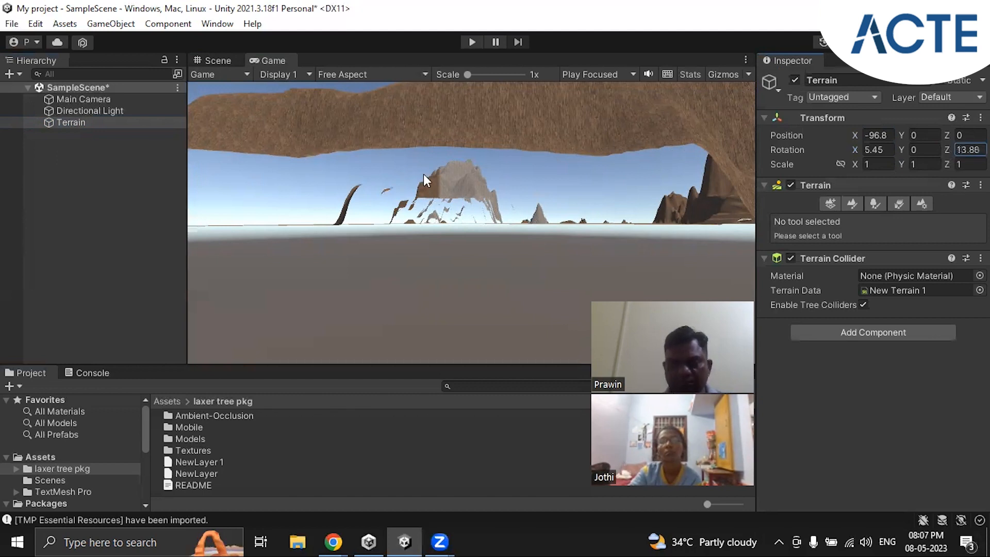
{"action": "double_click", "coordinate": [964, 150]}
{"action": "type", "text": "0"}
{"action": "key", "text": "shift+Tab"}
{"action": "key", "text": "shift+Tab"}
{"action": "type", "text": "0"}
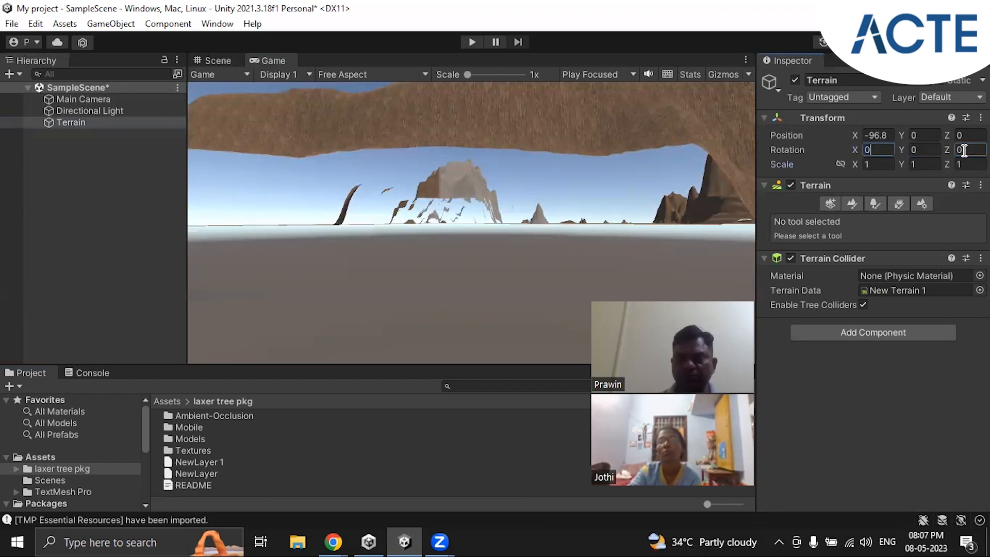
Step: Frame the whole Terrain in the Scene view and activate its Paint Trees tool
{"action": "left_click", "coordinate": [76, 125]}
{"action": "left_click", "coordinate": [227, 60]}
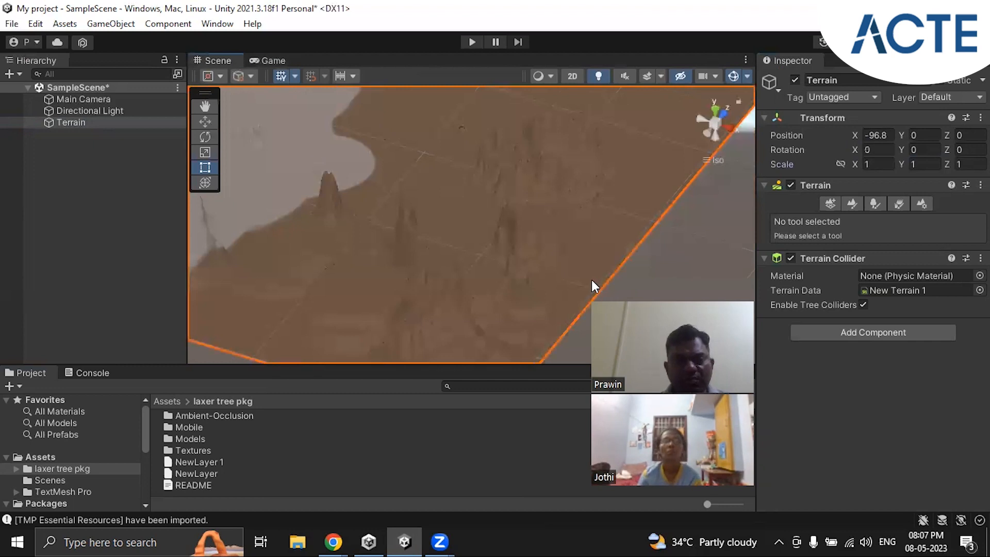
{"action": "key", "text": "f"}
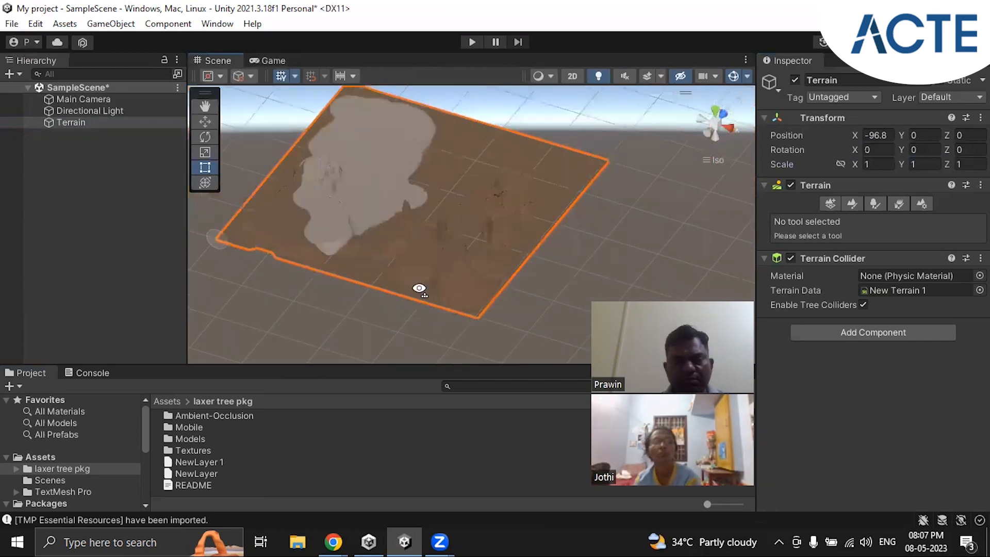
{"action": "right_click_drag", "start_coordinate": [357, 285], "coordinate": [331, 244]}
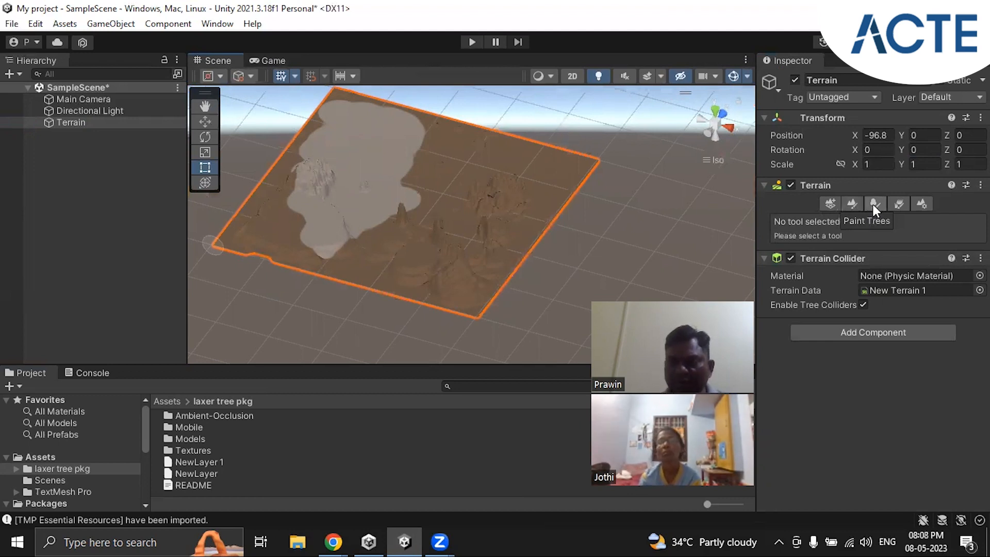
{"action": "left_click", "coordinate": [873, 204]}
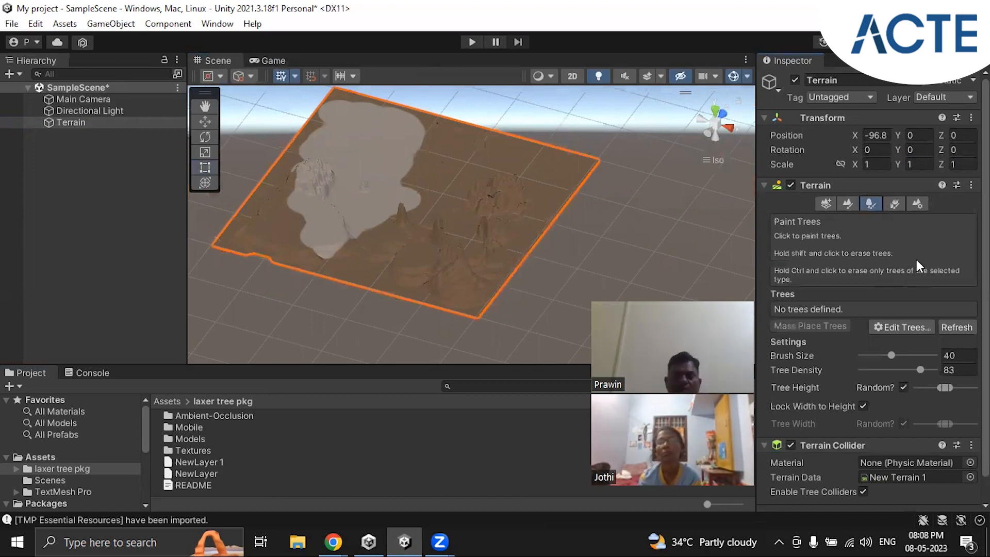
{"action": "scroll", "coordinate": [907, 259], "scroll_direction": "down", "scroll_amount": 1}
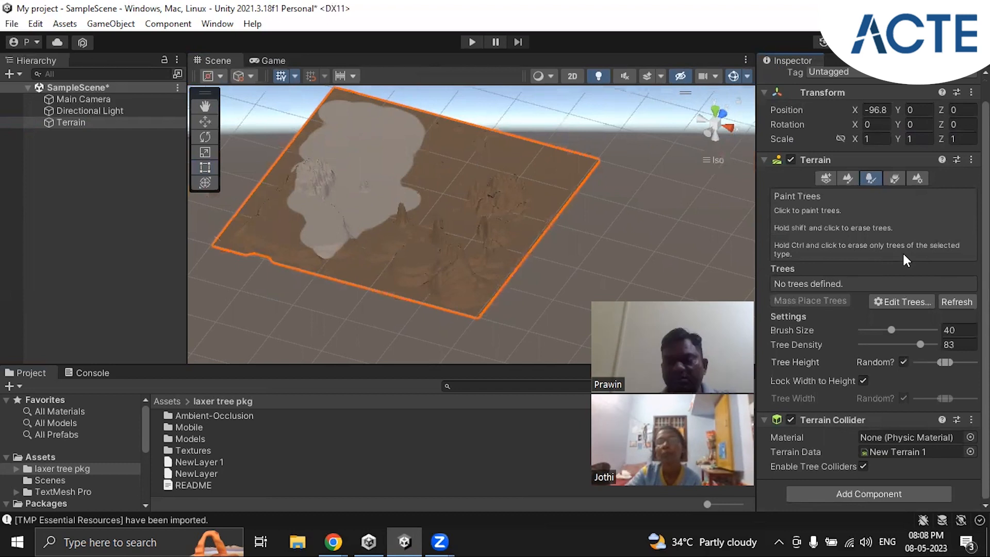
Step: Add the baum ld2 prefab as a paintable tree for the Terrain and show its tree painting settings
{"action": "left_click", "coordinate": [906, 302]}
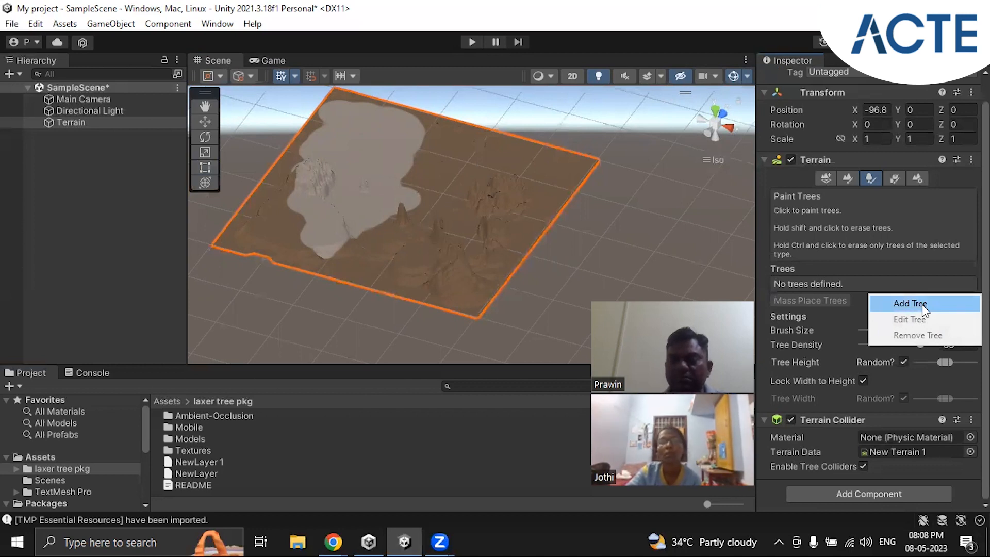
{"action": "left_click", "coordinate": [922, 307]}
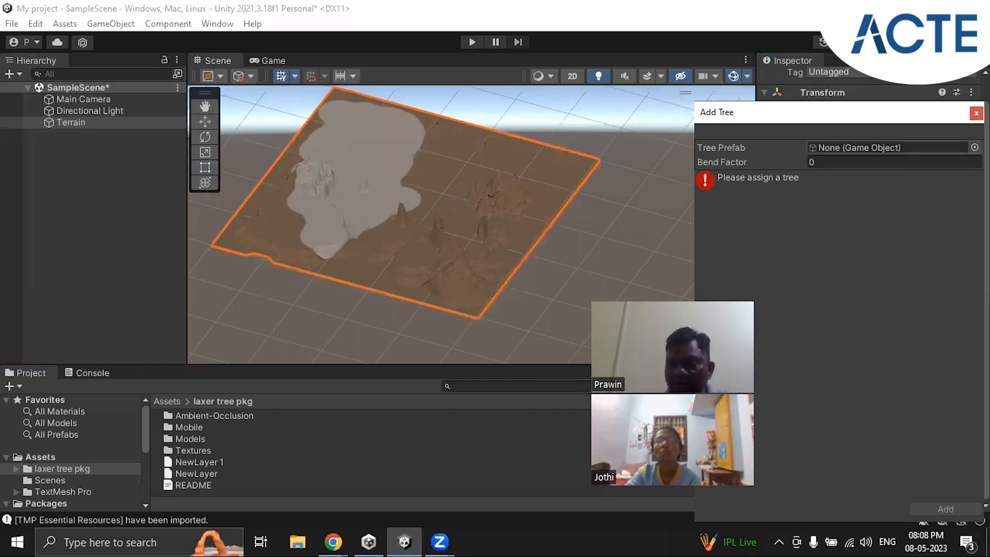
{"action": "left_click", "coordinate": [975, 148]}
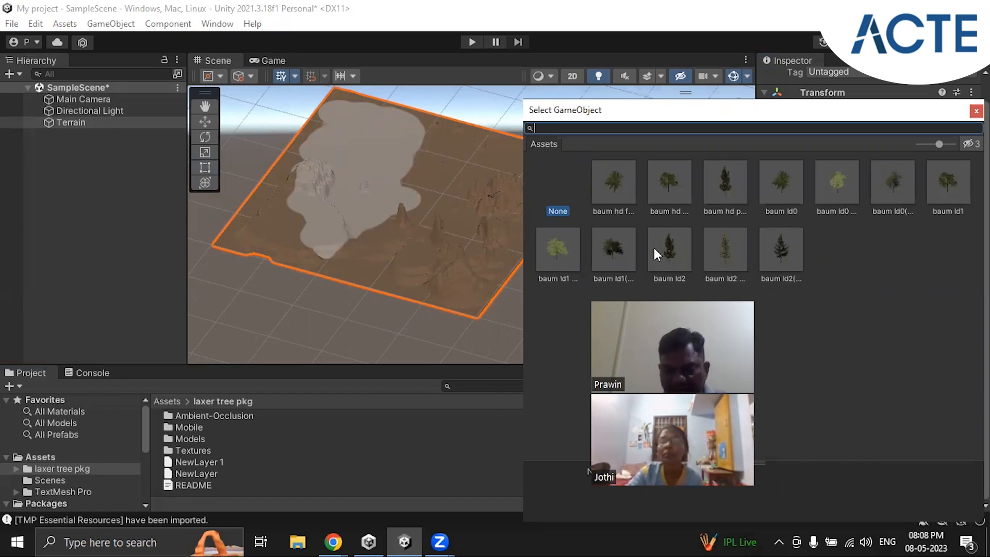
{"action": "left_click", "coordinate": [670, 245]}
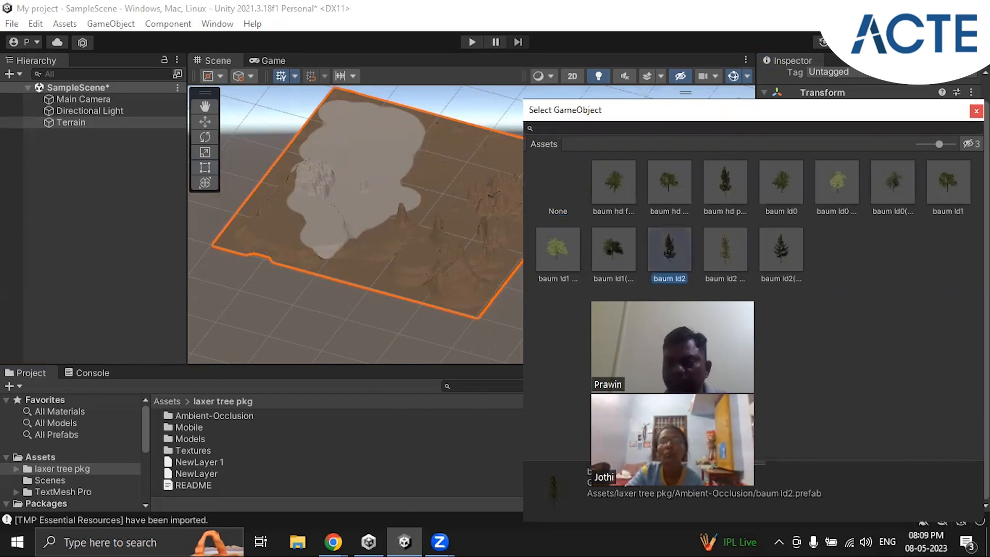
{"action": "left_click", "coordinate": [976, 111]}
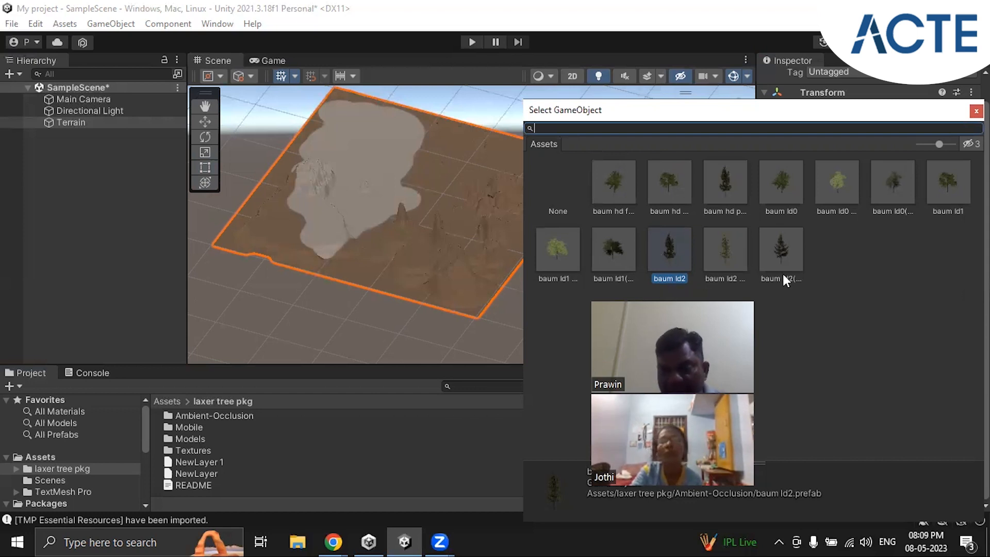
{"action": "left_click", "coordinate": [976, 111]}
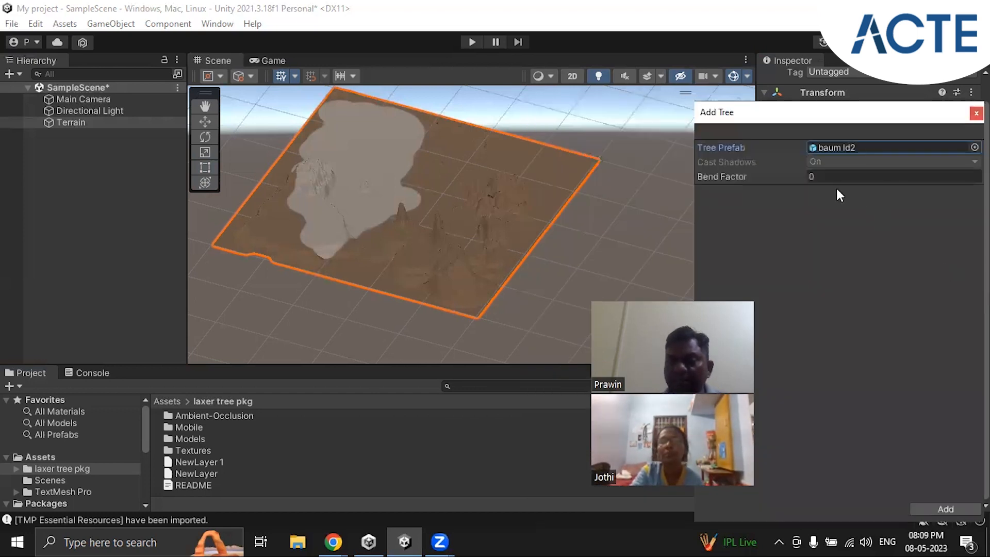
{"action": "left_click", "coordinate": [954, 509]}
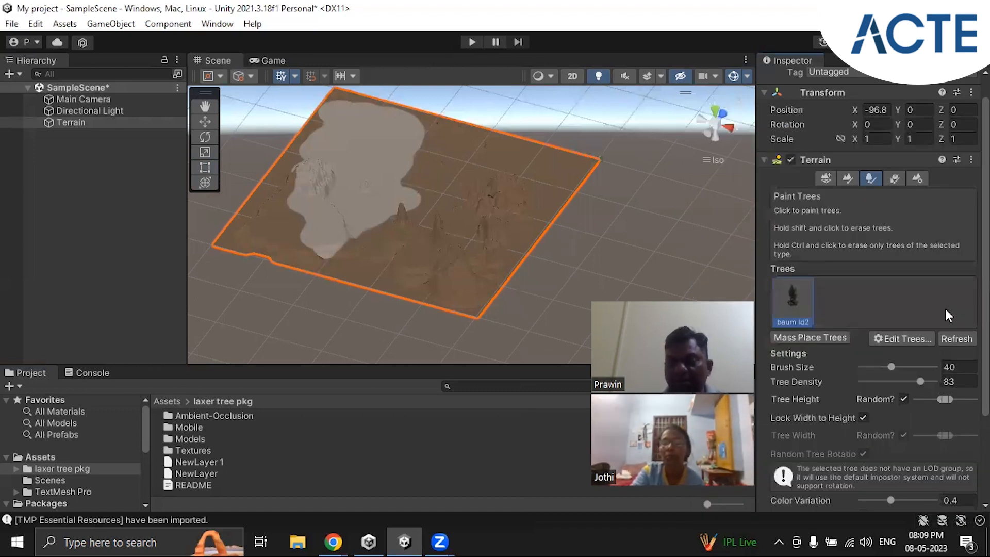
{"action": "scroll", "coordinate": [945, 309], "scroll_direction": "down", "scroll_amount": 3}
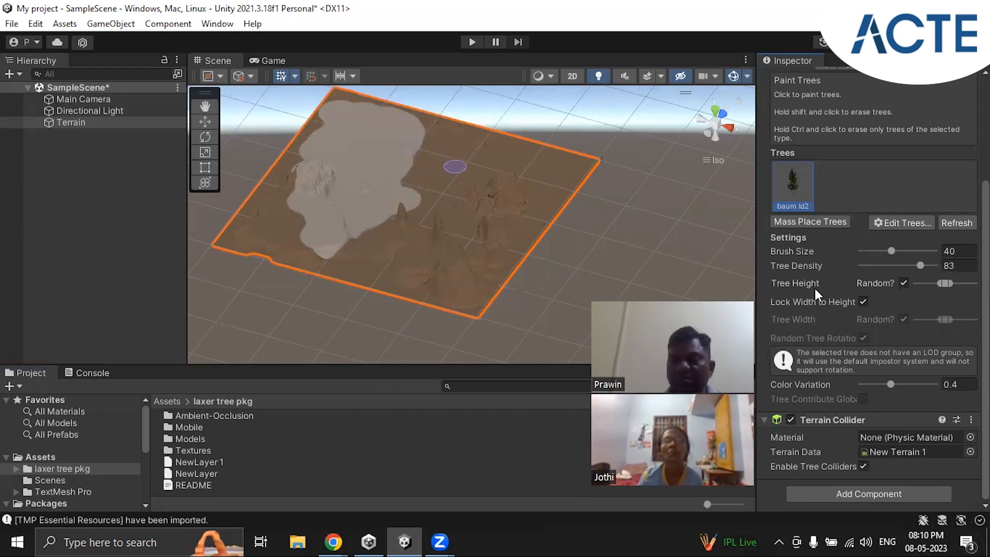
{"action": "scroll", "coordinate": [815, 288], "scroll_direction": "up", "scroll_amount": 2}
{"action": "scroll", "coordinate": [815, 289], "scroll_direction": "down", "scroll_amount": 1}
{"action": "scroll", "coordinate": [815, 289], "scroll_direction": "down", "scroll_amount": 1}
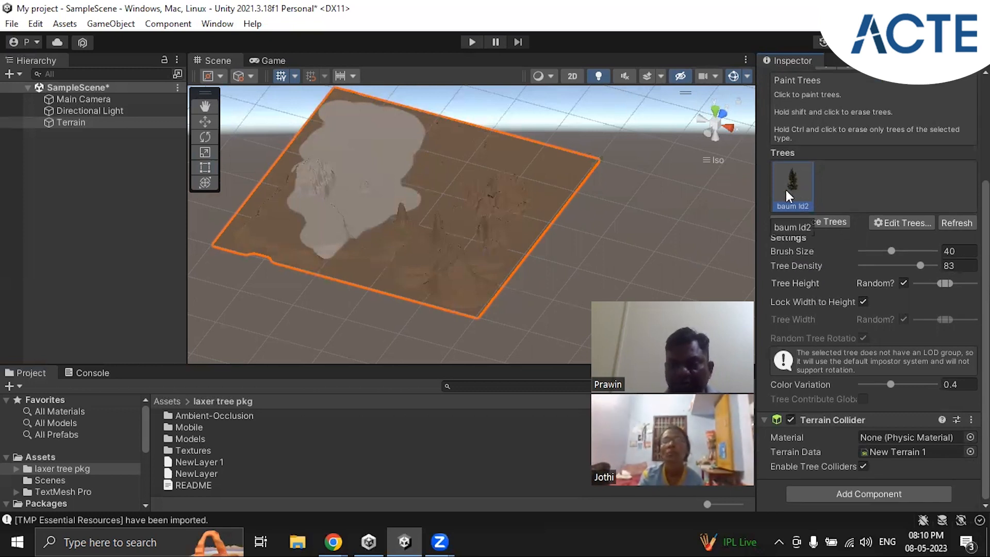
Step: Paint one dense cluster of baum ld2 trees on the brown ground just beside the pale painted patch of the Terrain
{"action": "scroll", "coordinate": [425, 164], "scroll_direction": "up", "scroll_amount": 6}
{"action": "mouse_move", "coordinate": [425, 164]}
{"action": "right_mouse_down"}
{"action": "mouse_move", "coordinate": [427, 255]}
{"action": "mouse_move", "coordinate": [428, 130]}
{"action": "mouse_move", "coordinate": [428, 148]}
{"action": "right_mouse_up"}
{"action": "mouse_move", "coordinate": [428, 148]}
{"action": "middle_mouse_down"}
{"action": "mouse_move", "coordinate": [465, 229]}
{"action": "mouse_move", "coordinate": [531, 277]}
{"action": "middle_mouse_up"}
{"action": "scroll", "coordinate": [496, 231], "scroll_direction": "up", "scroll_amount": 3}
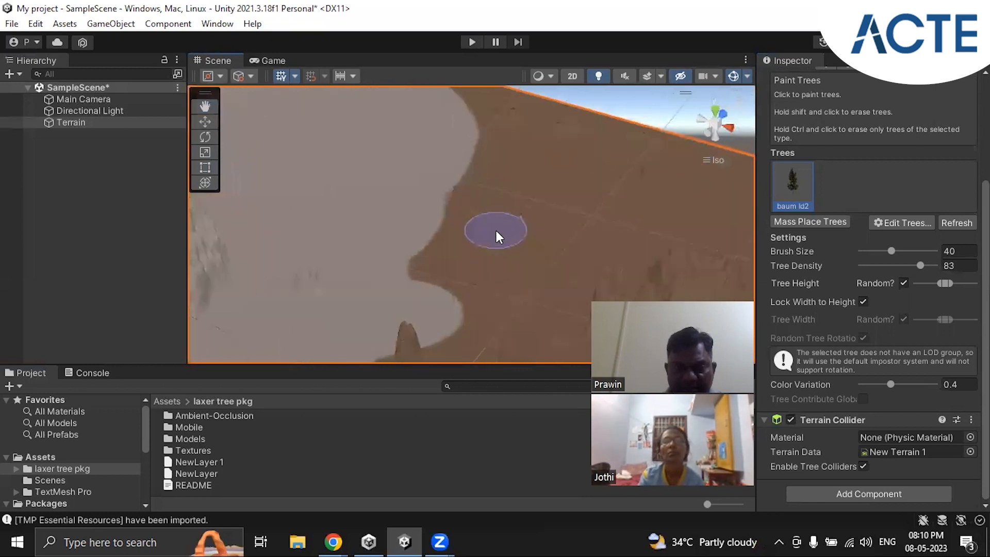
{"action": "scroll", "coordinate": [496, 230], "scroll_direction": "up", "scroll_amount": 6}
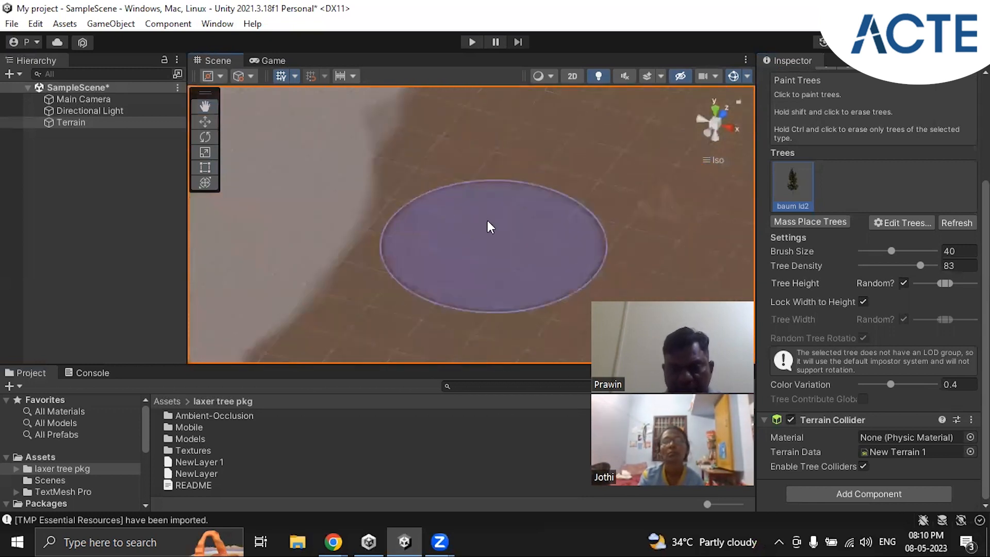
{"action": "left_click", "coordinate": [480, 220]}
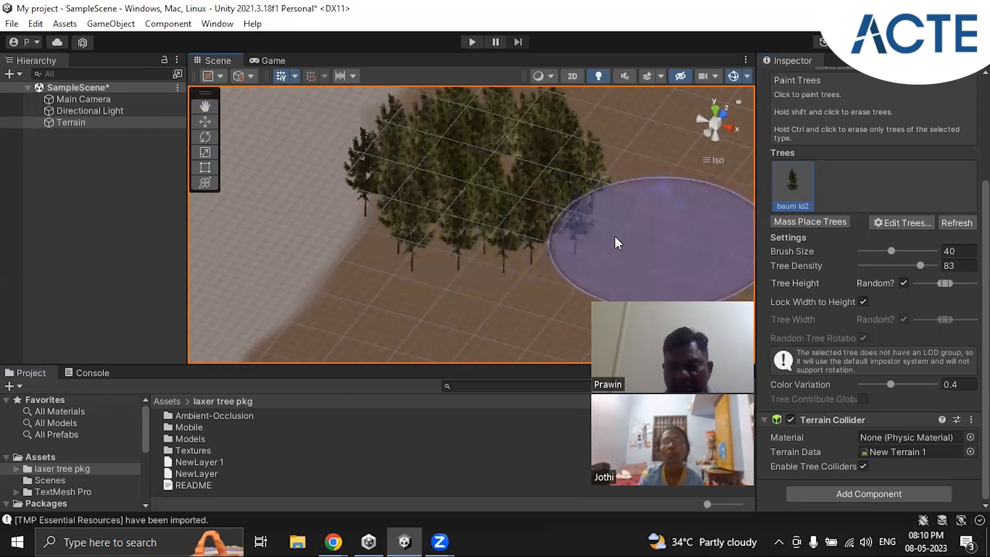
Step: Set the Tree Density to 24 and paint a sparse group of trees on the open brown ground beside the dense cluster
{"action": "scroll", "coordinate": [618, 243], "scroll_direction": "down", "scroll_amount": 4}
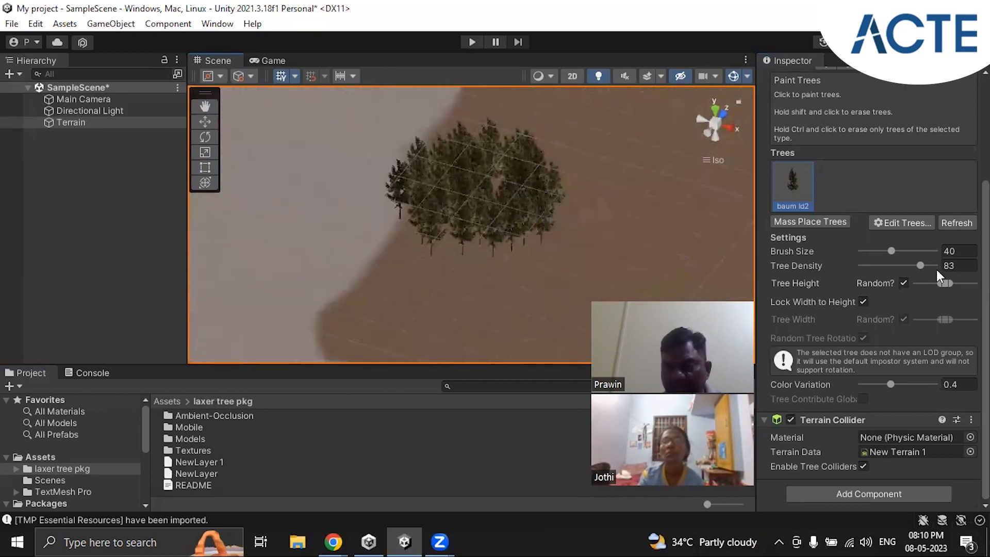
{"action": "left_click_drag", "start_coordinate": [925, 267], "coordinate": [874, 262]}
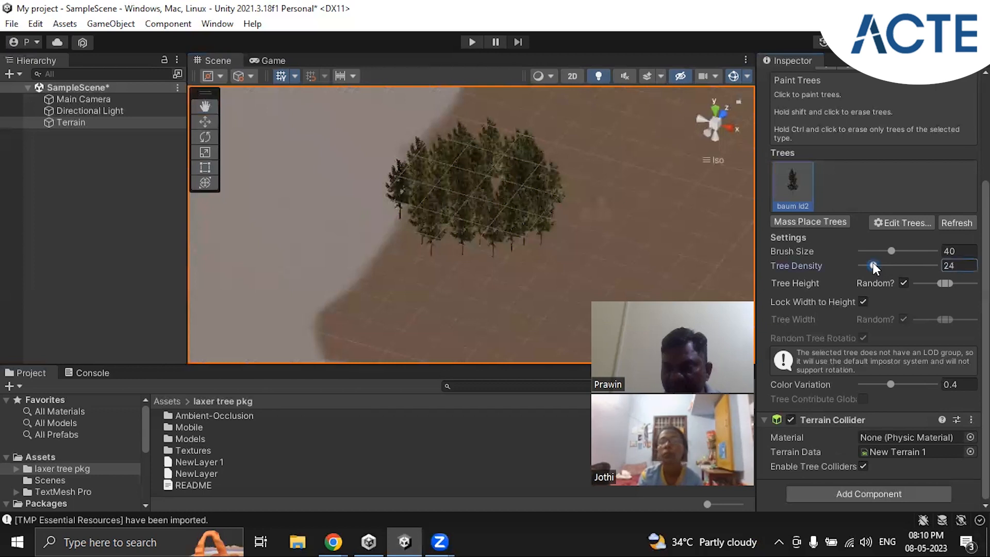
{"action": "middle_click_drag", "start_coordinate": [633, 207], "coordinate": [453, 216]}
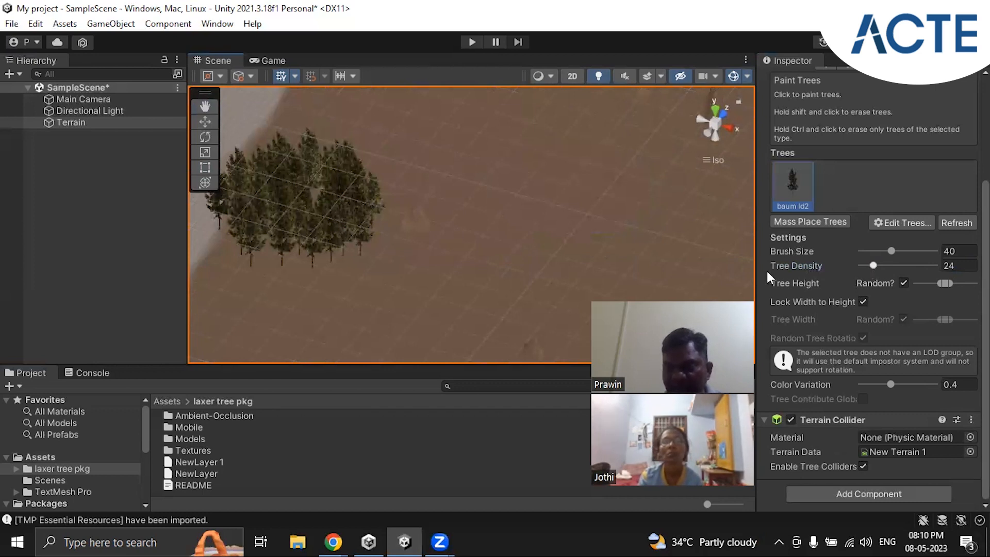
{"action": "left_click_drag", "start_coordinate": [563, 215], "coordinate": [650, 274]}
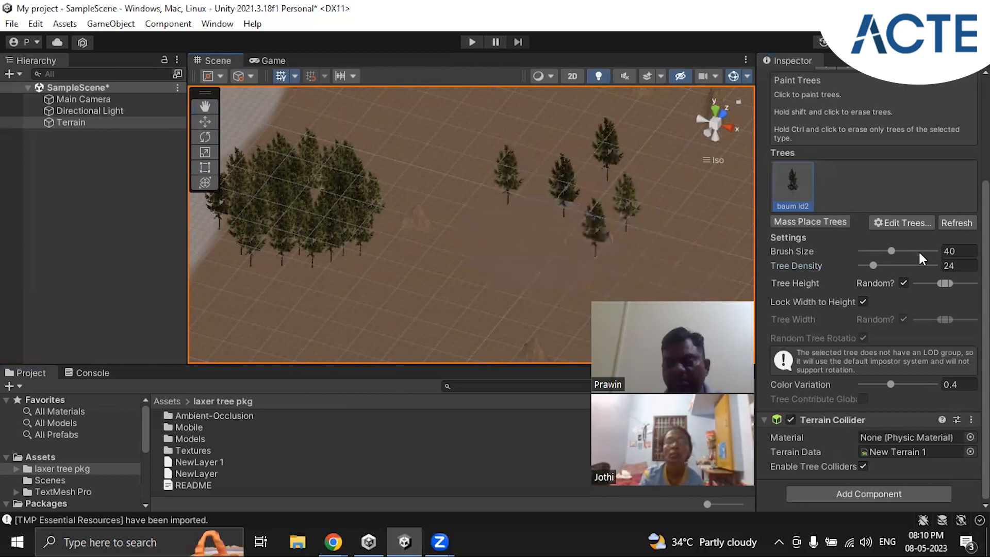
Step: Set the Brush Size to 103 and Tree Density to 50, and paint a wide group of trees near the Terrain's far edge
{"action": "left_click_drag", "start_coordinate": [892, 248], "coordinate": [905, 251]}
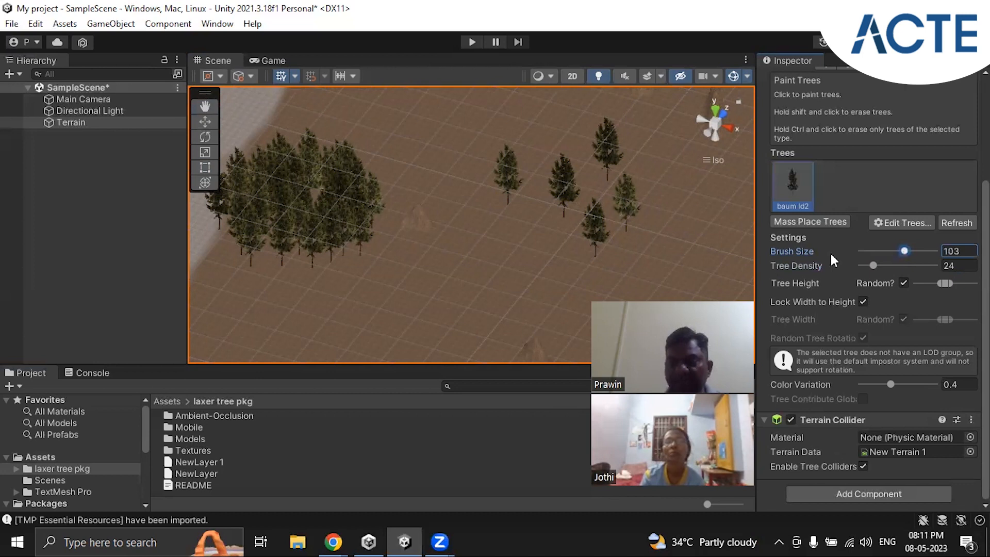
{"action": "scroll", "coordinate": [574, 227], "scroll_direction": "down", "scroll_amount": 2}
{"action": "scroll", "coordinate": [574, 227], "scroll_direction": "down", "scroll_amount": 3}
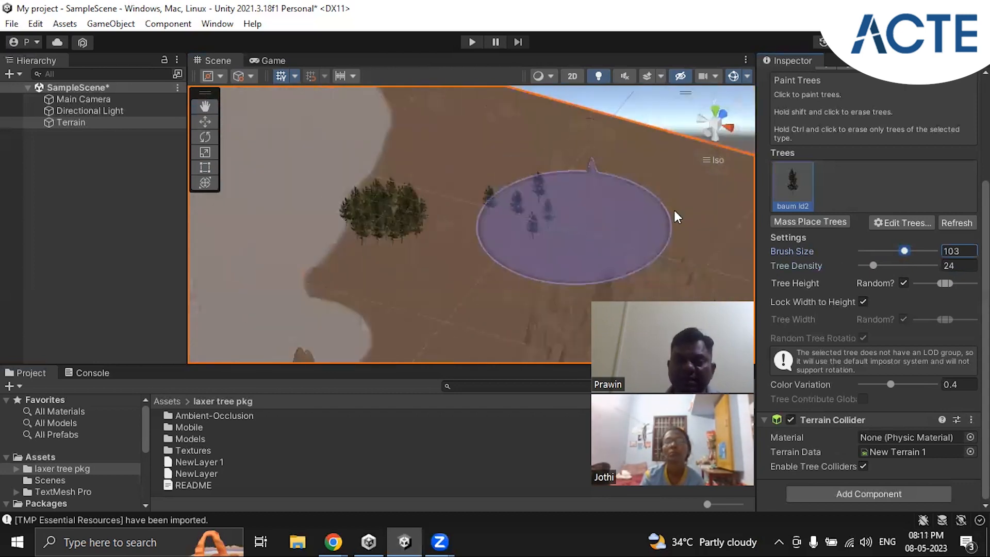
{"action": "scroll", "coordinate": [647, 226], "scroll_direction": "down", "scroll_amount": 3}
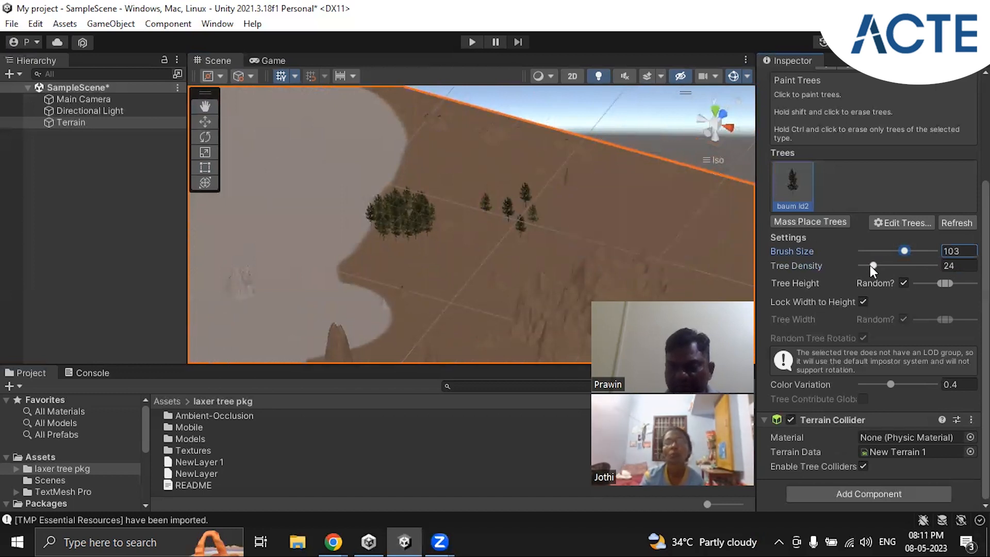
{"action": "left_click_drag", "start_coordinate": [872, 265], "coordinate": [894, 268]}
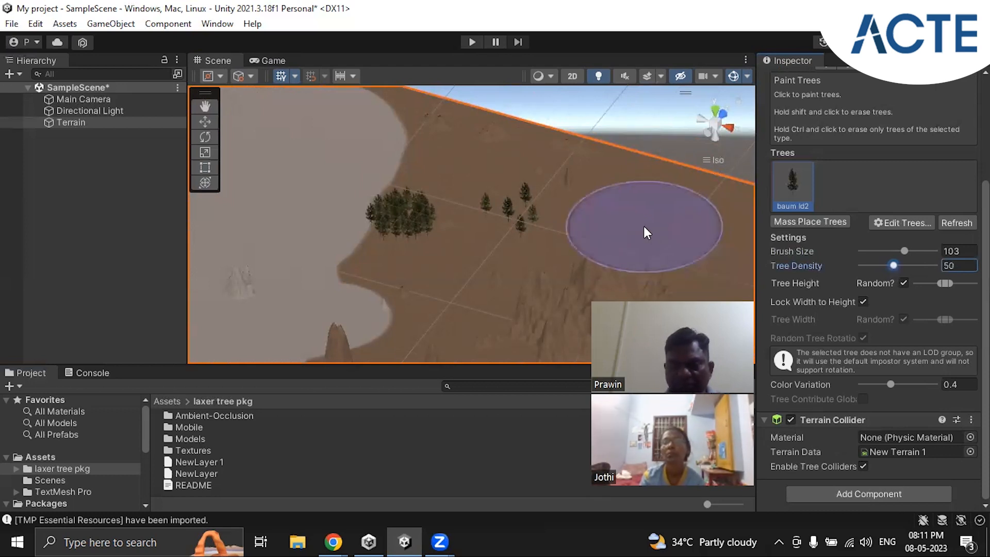
{"action": "left_click", "coordinate": [645, 225]}
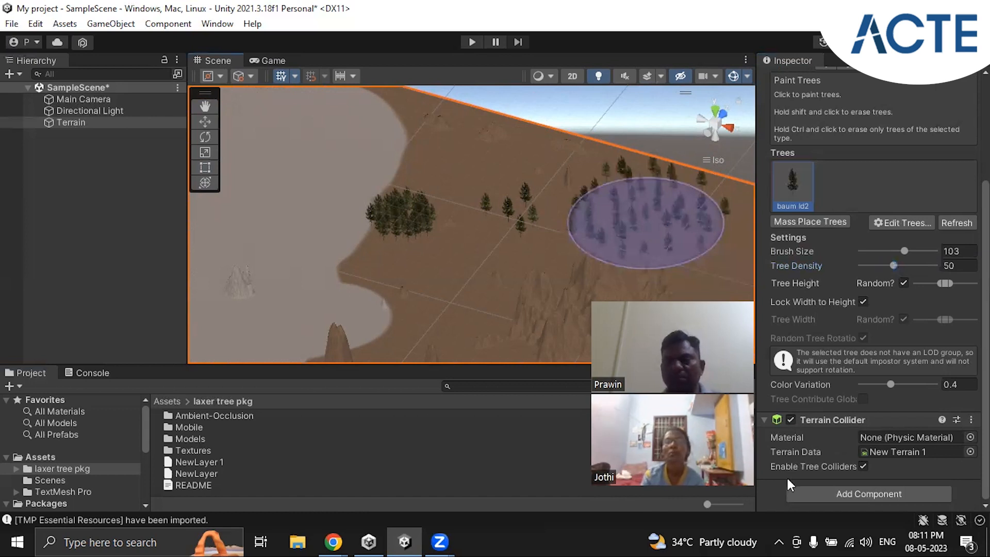